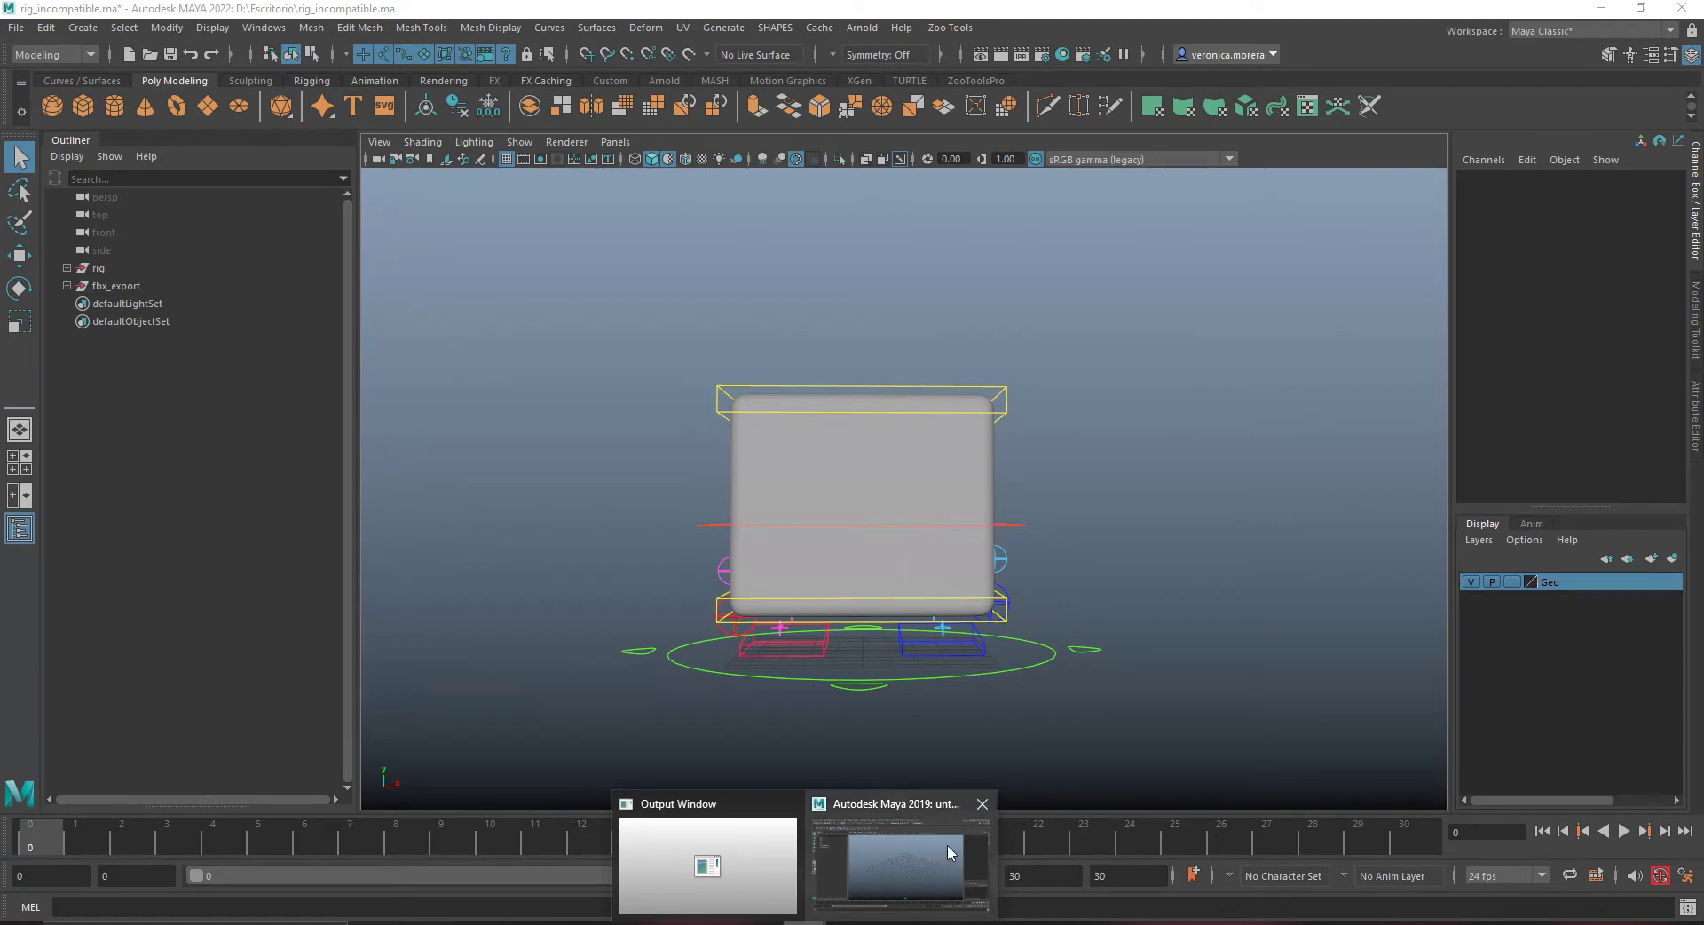
Use the Move tool to tilt the box with upSpine_ctrl and raise the rig with COG_ctrl
mouse_move(946, 845)
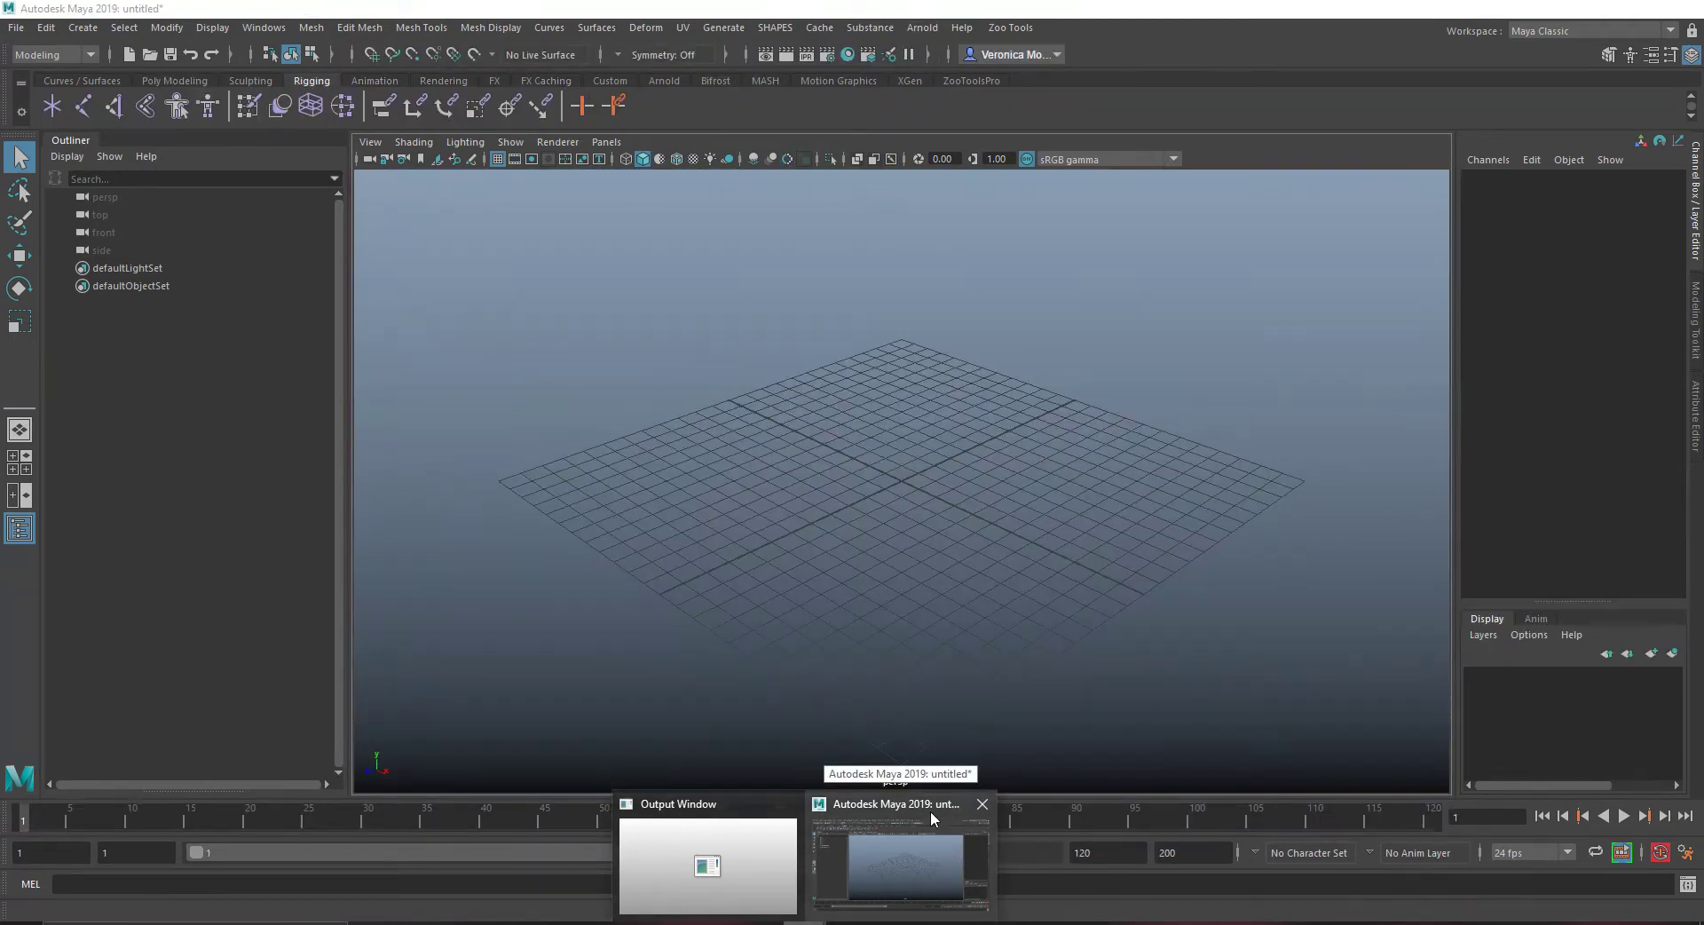
left_click(924, 808)
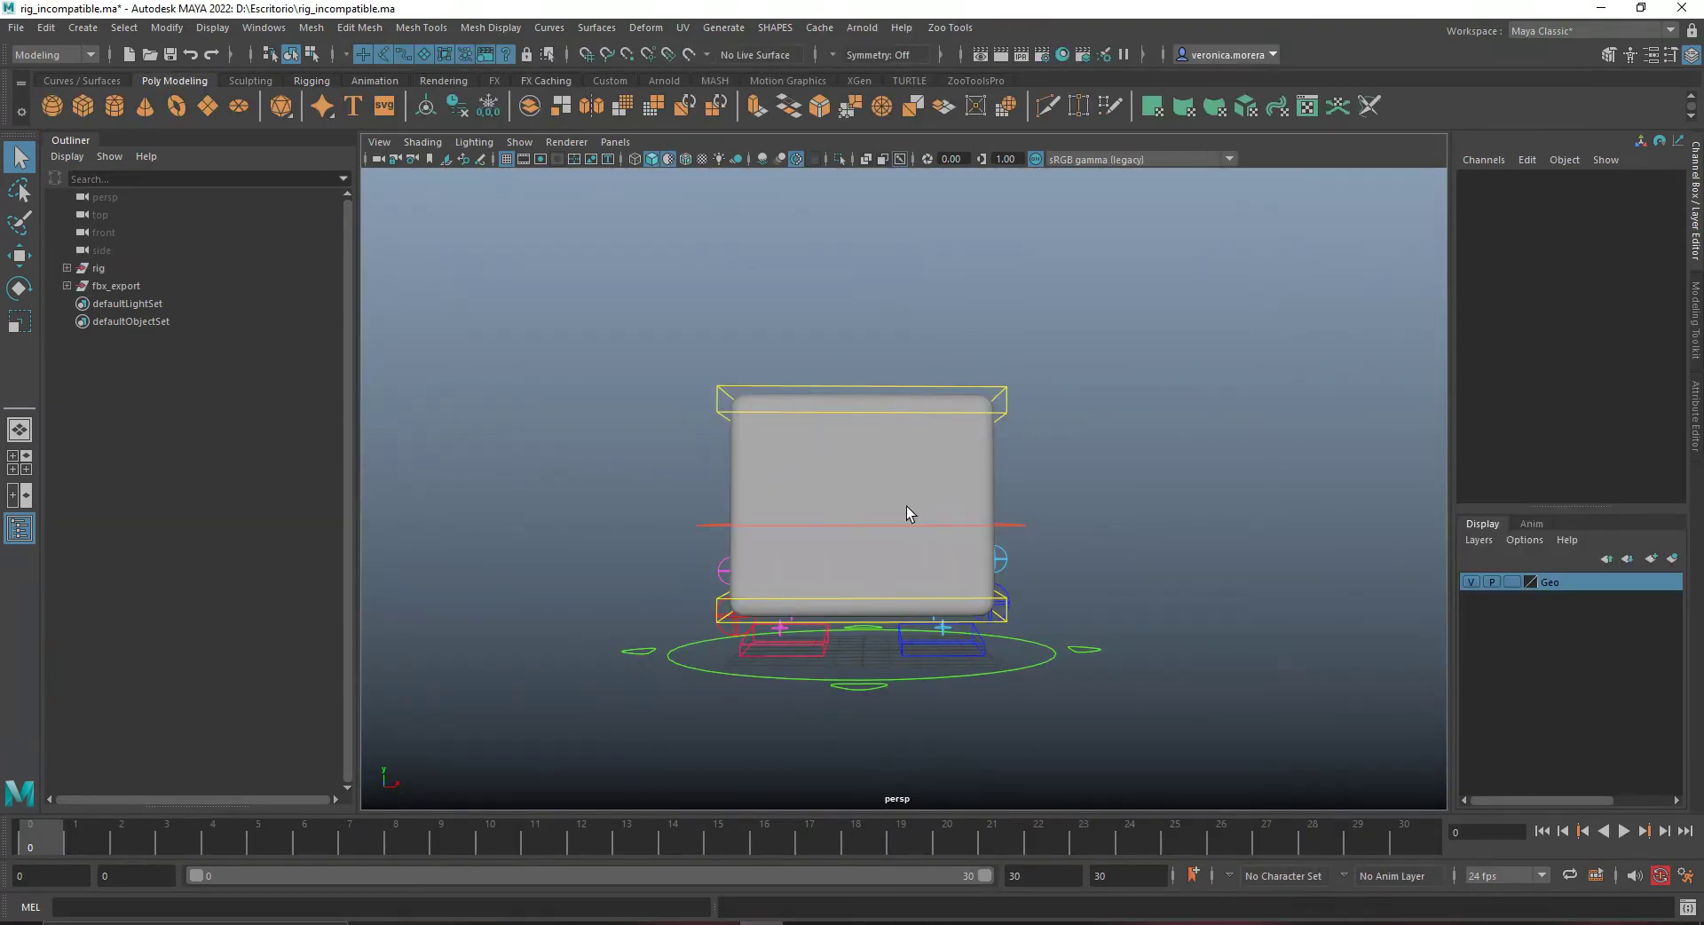
left_click(19, 255)
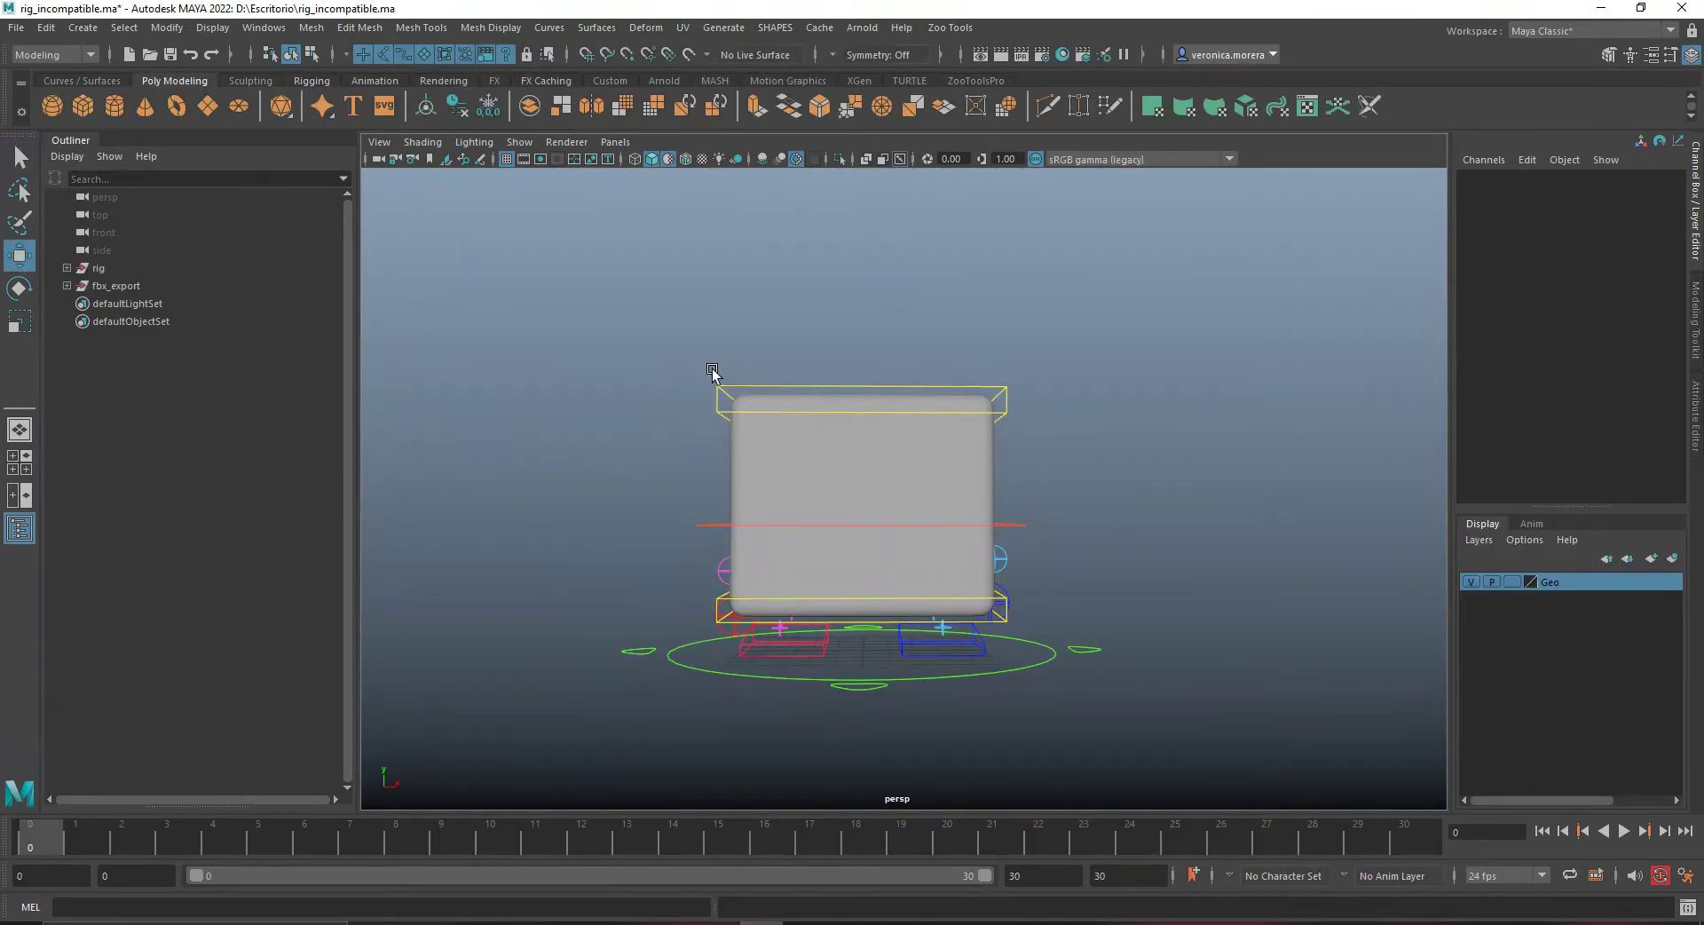
left_click(1009, 405)
mouse_move(854, 401)
left_mouse_down()
mouse_move(844, 467)
mouse_move(844, 406)
left_mouse_up()
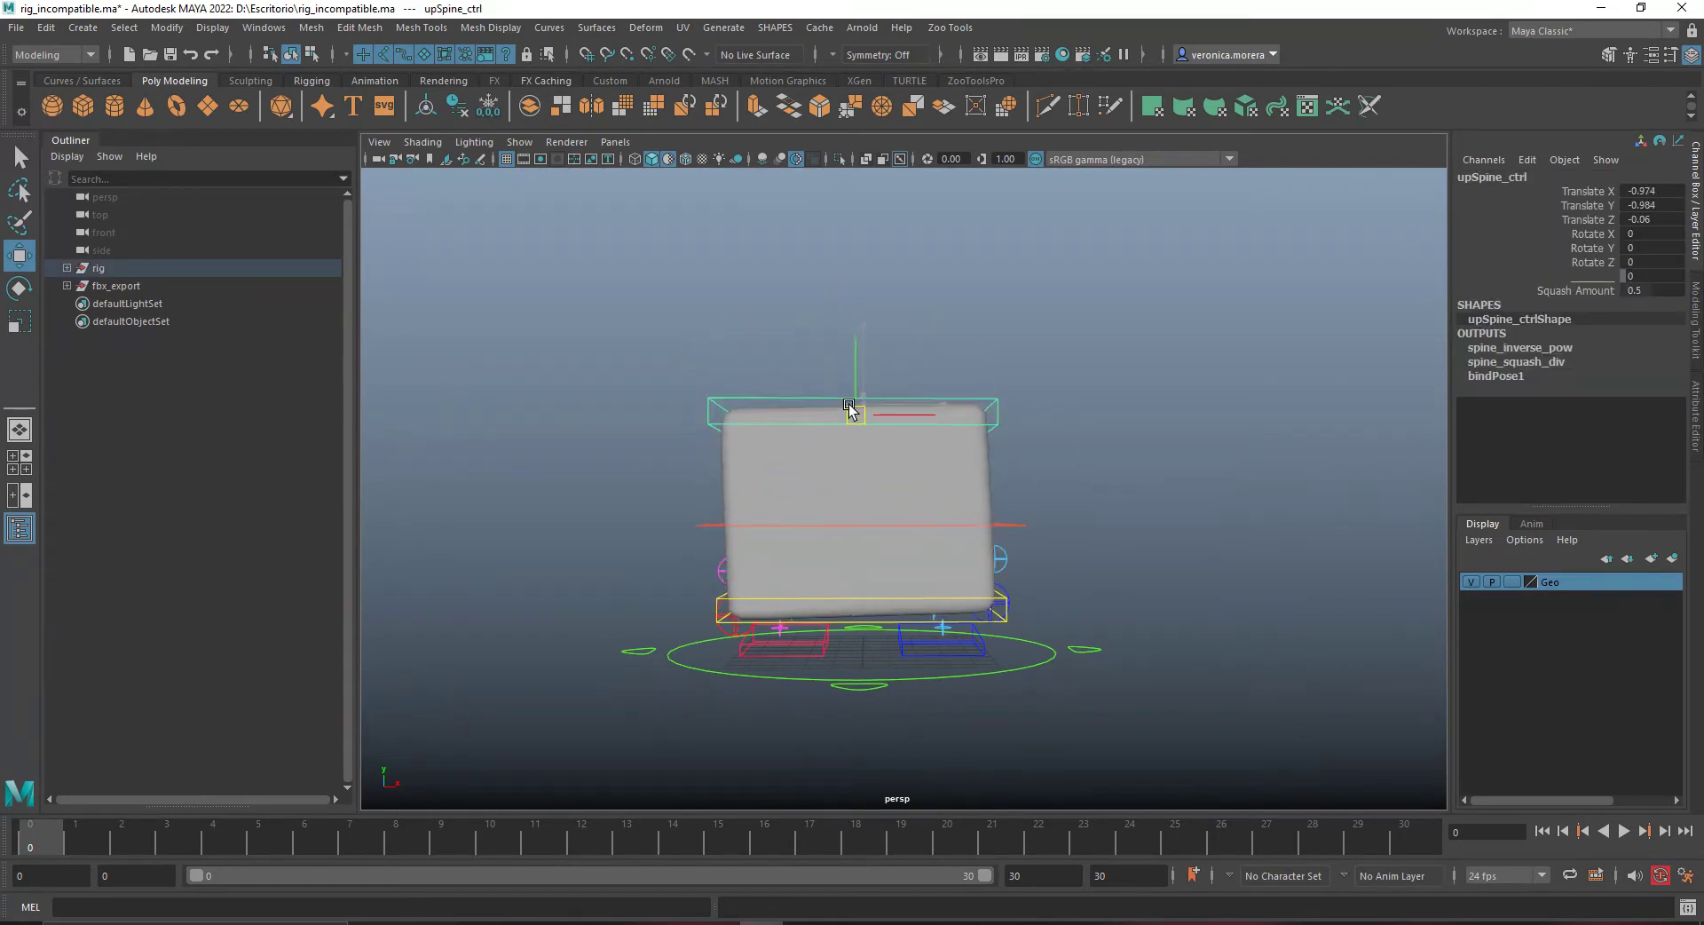
left_click(1020, 529)
mouse_move(865, 520)
left_mouse_down()
mouse_move(886, 521)
mouse_move(859, 495)
left_mouse_up()
Undo the COG move, clear the selection, and bring up File > Open Scene
key("ctrl+z")
left_click(1174, 554)
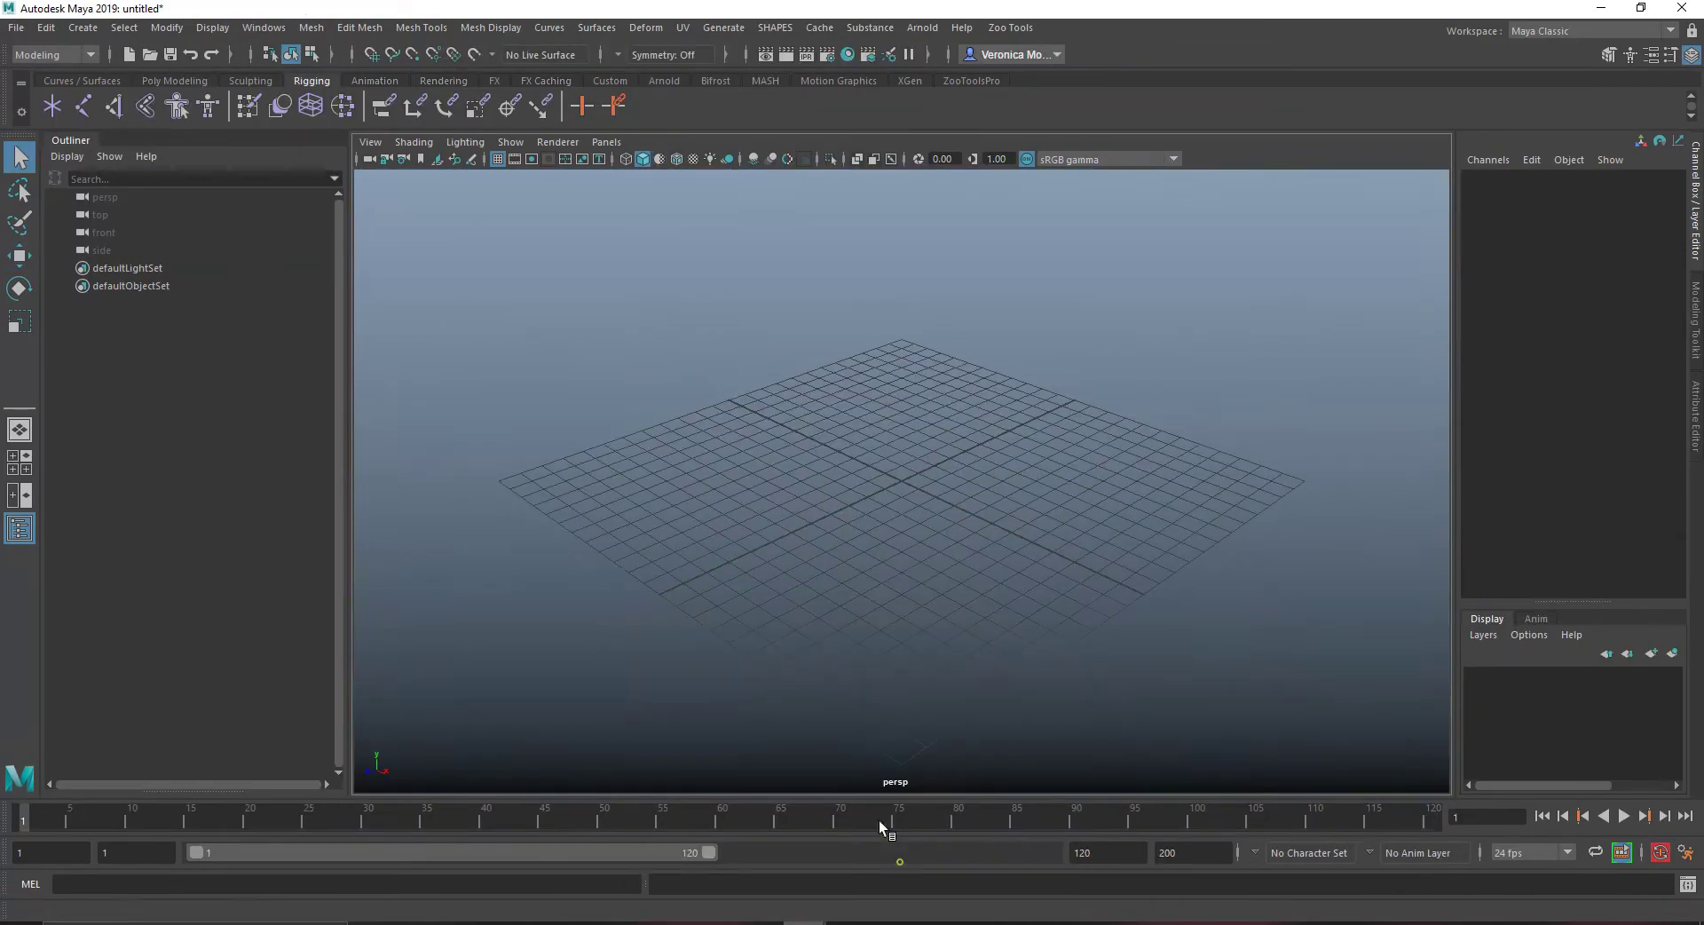
left_click(16, 27)
left_click(71, 59)
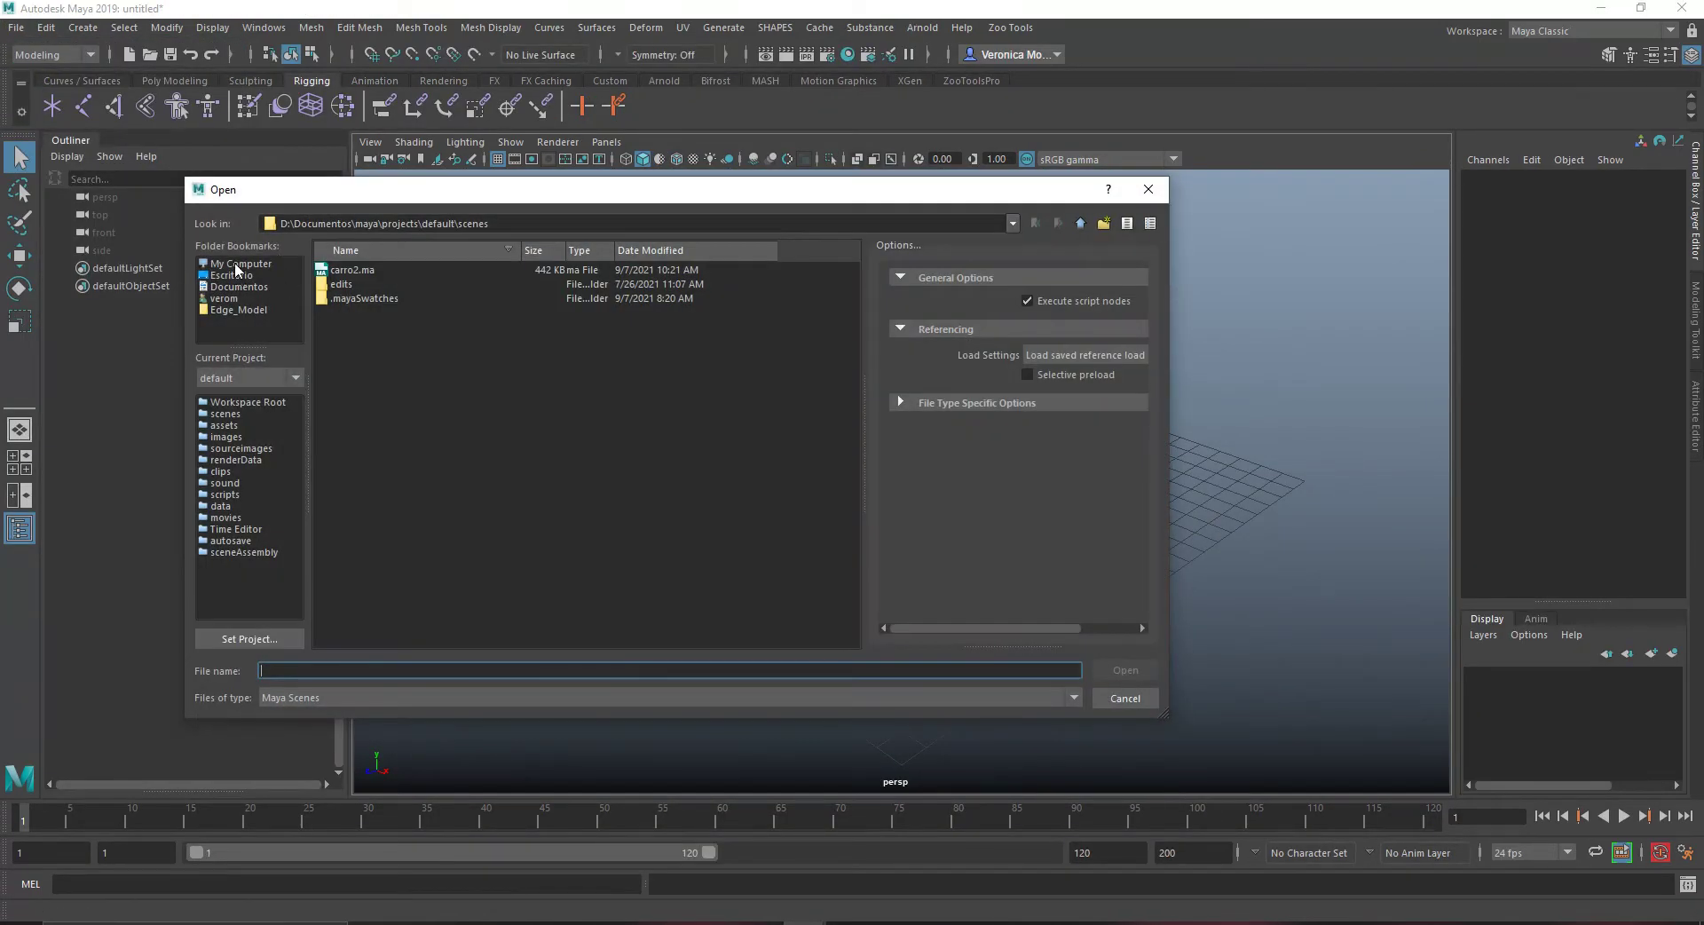
Open rig_incompatible.ma from Escritorio without saving the untitled scene, then dismiss the color management error
left_click(235, 275)
left_click(381, 284)
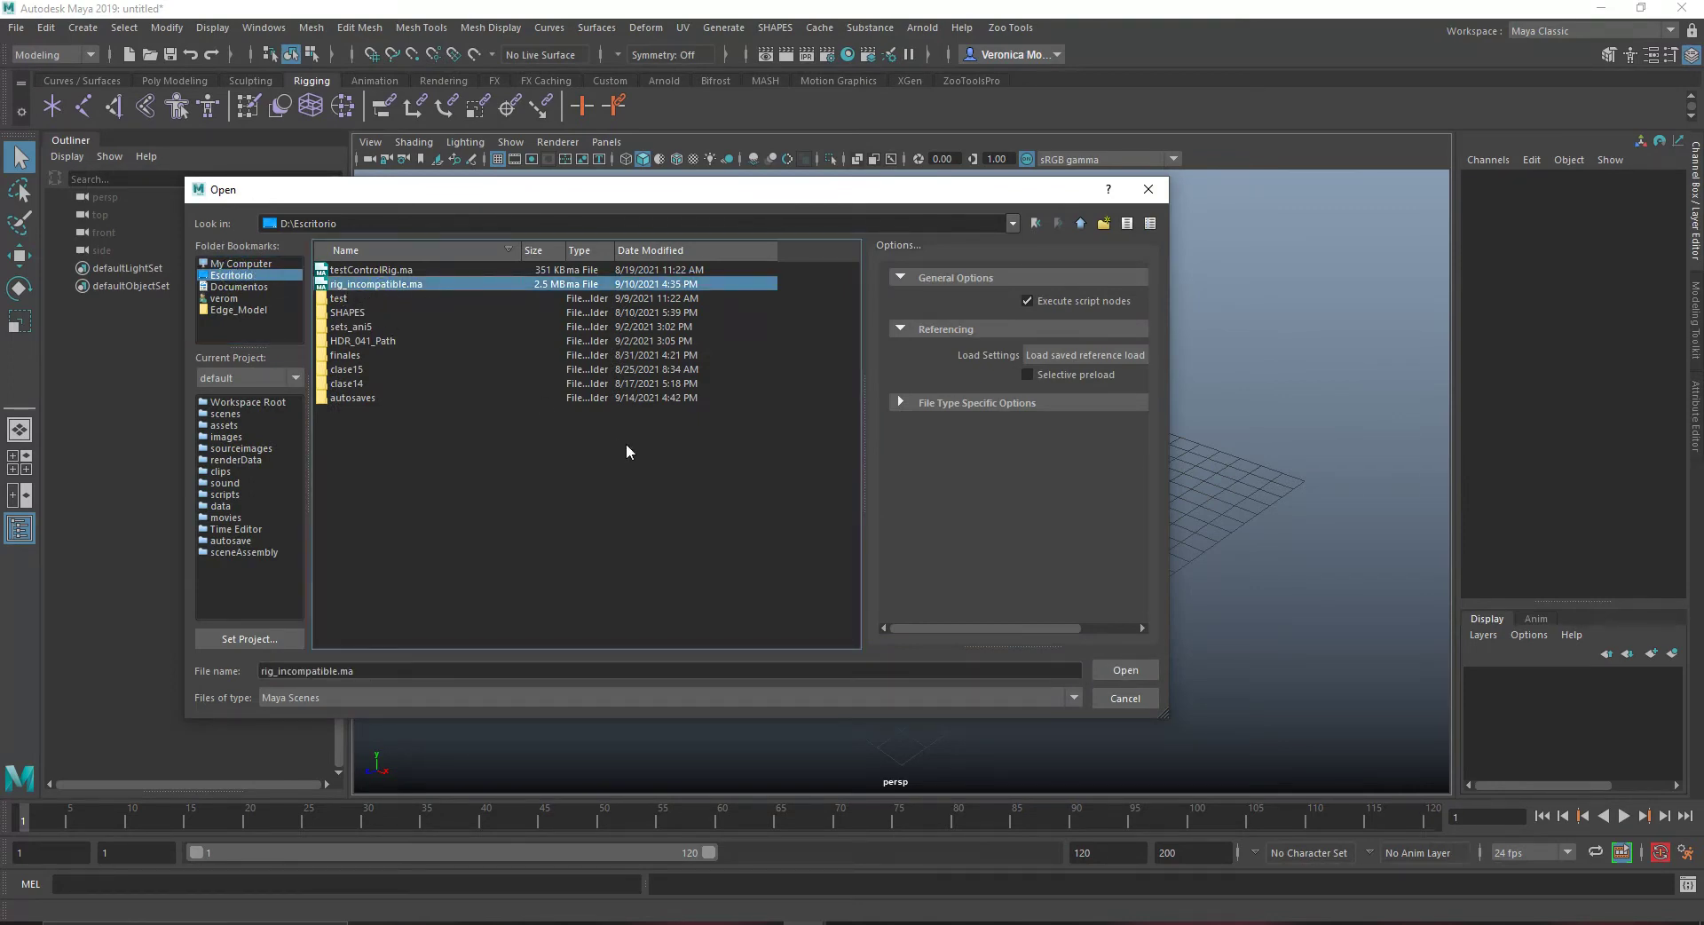
left_click(1122, 670)
left_click(857, 474)
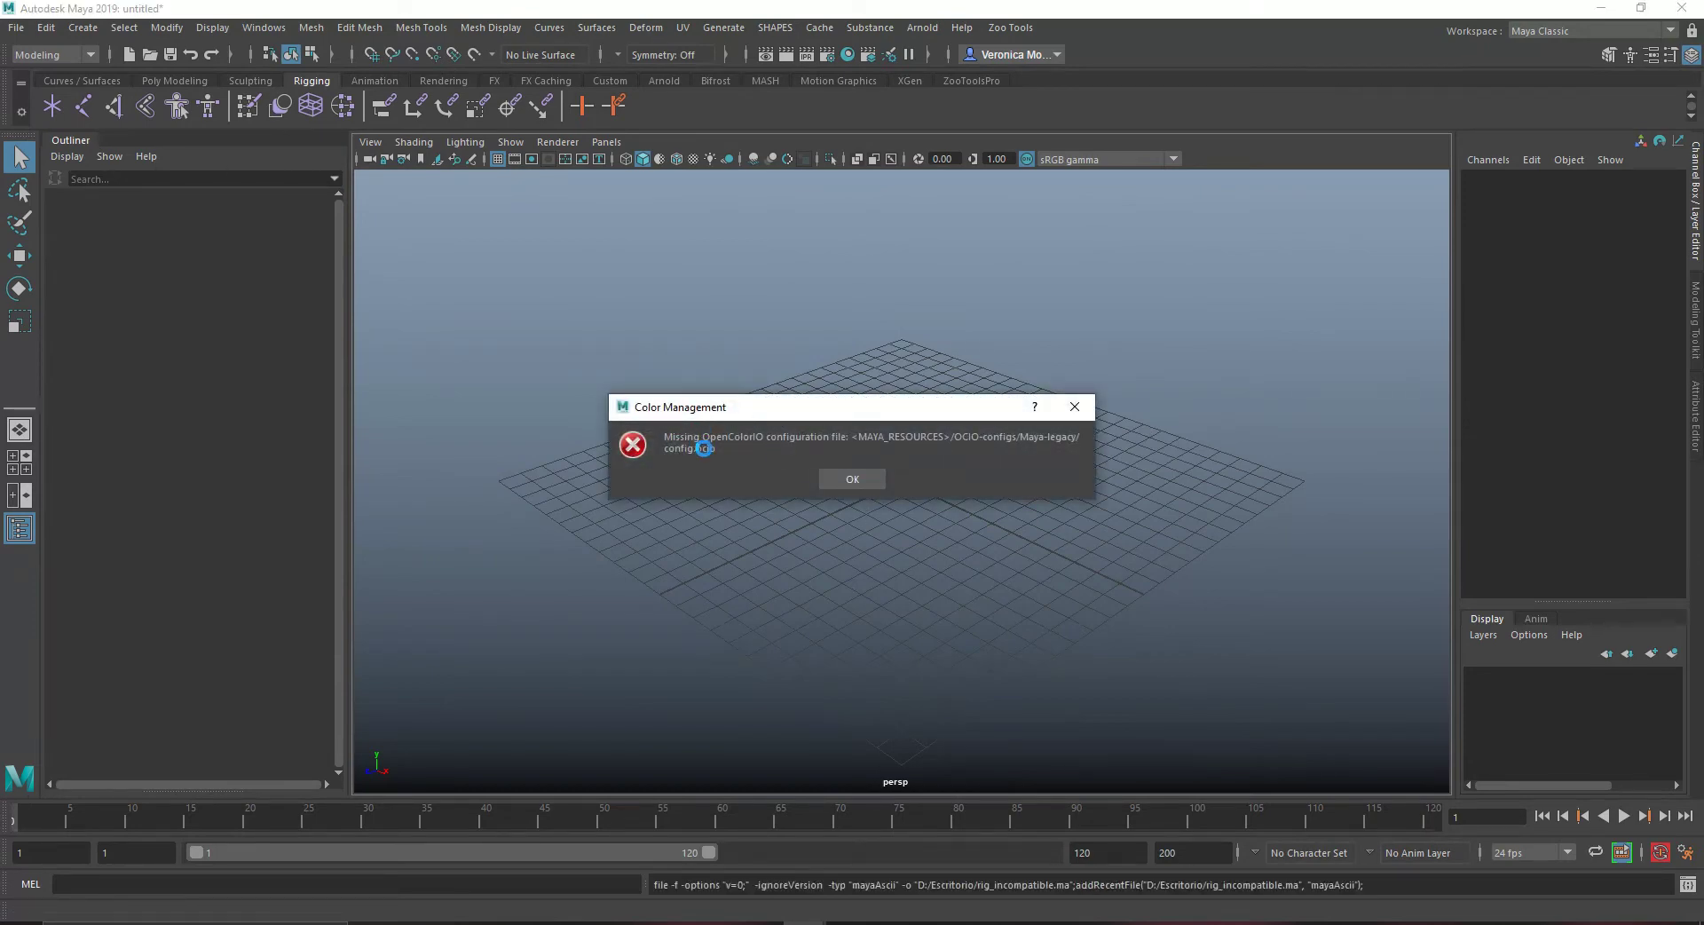
left_click(854, 480)
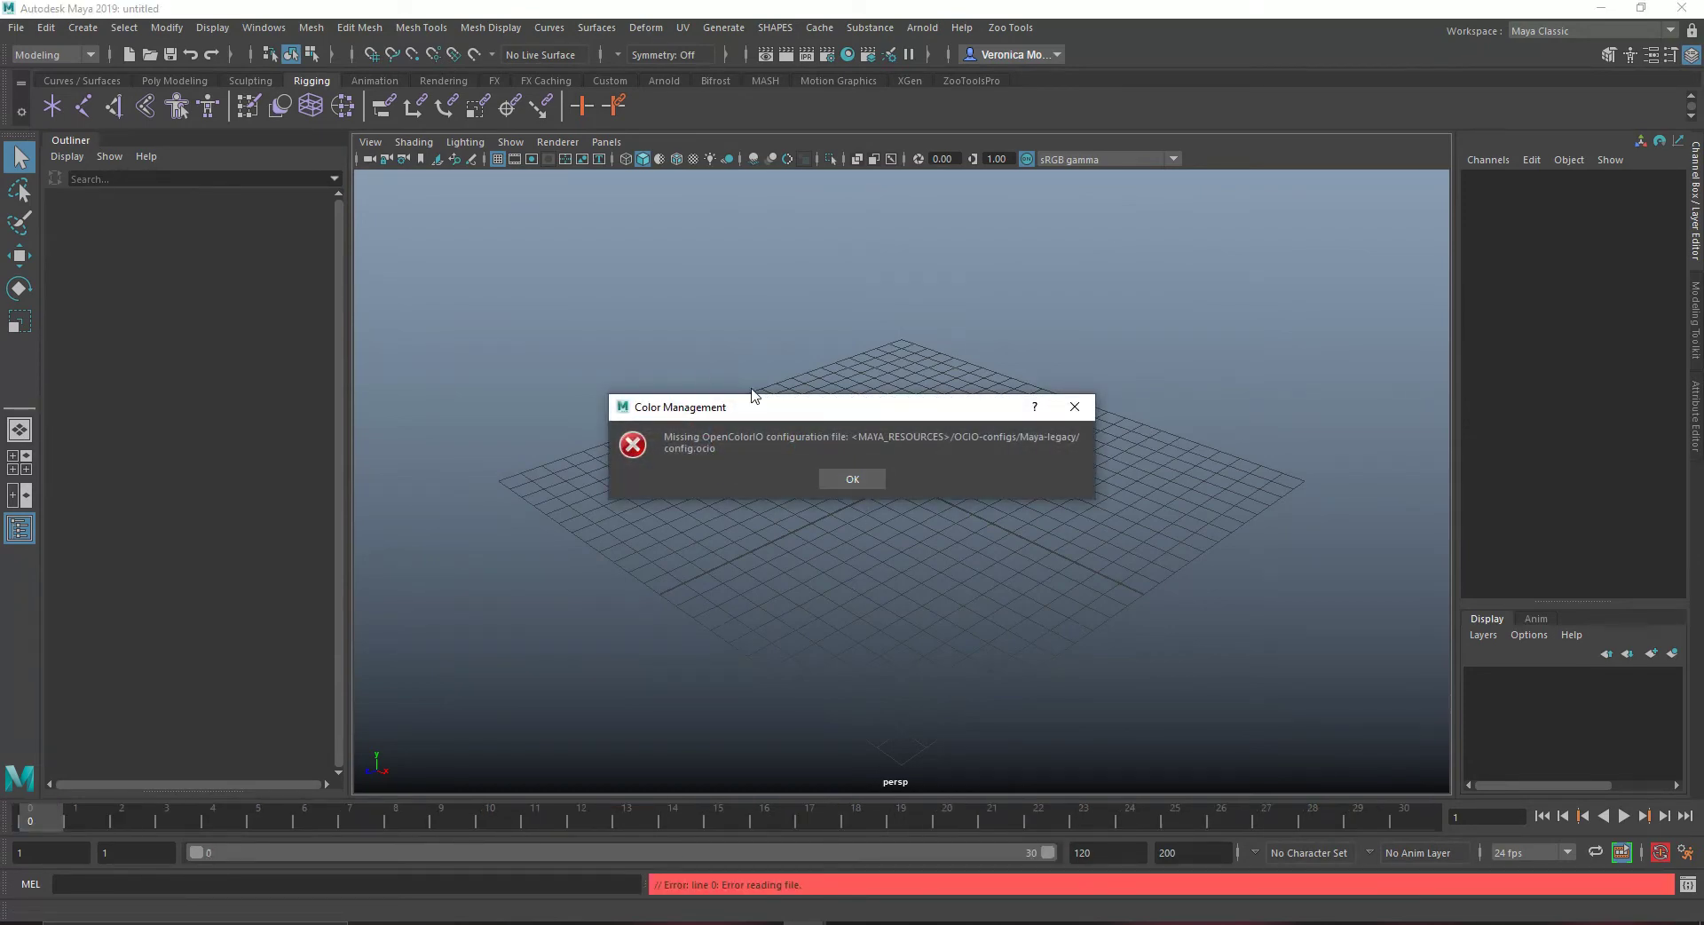
left_click(854, 479)
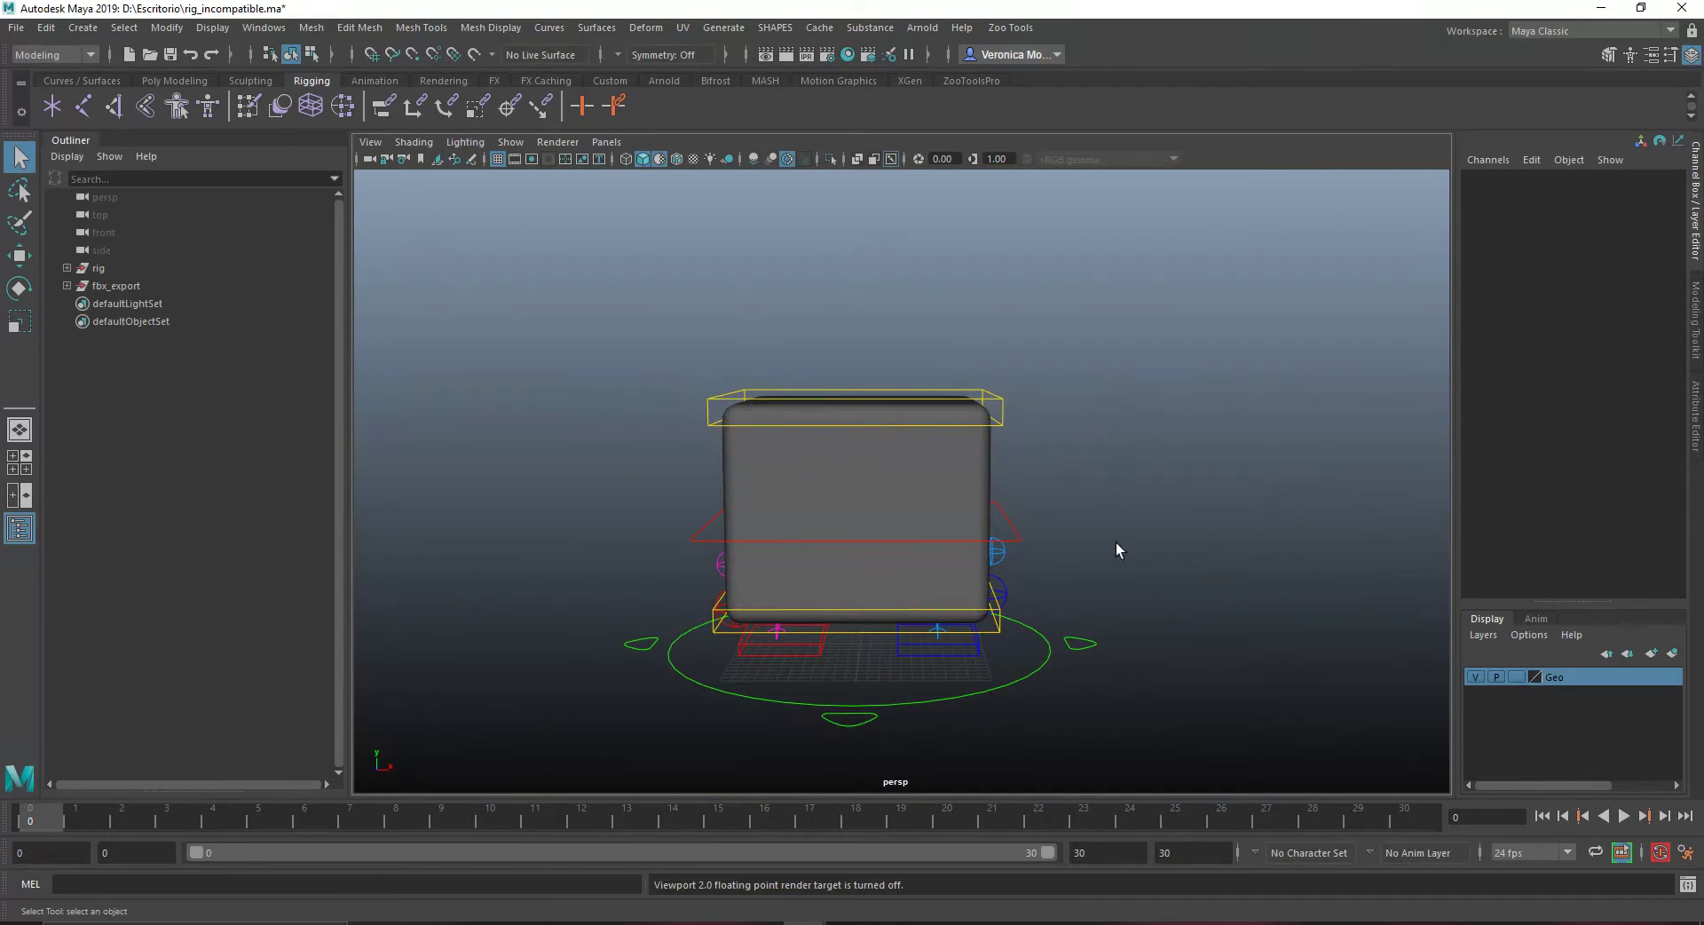
left_click(1020, 535)
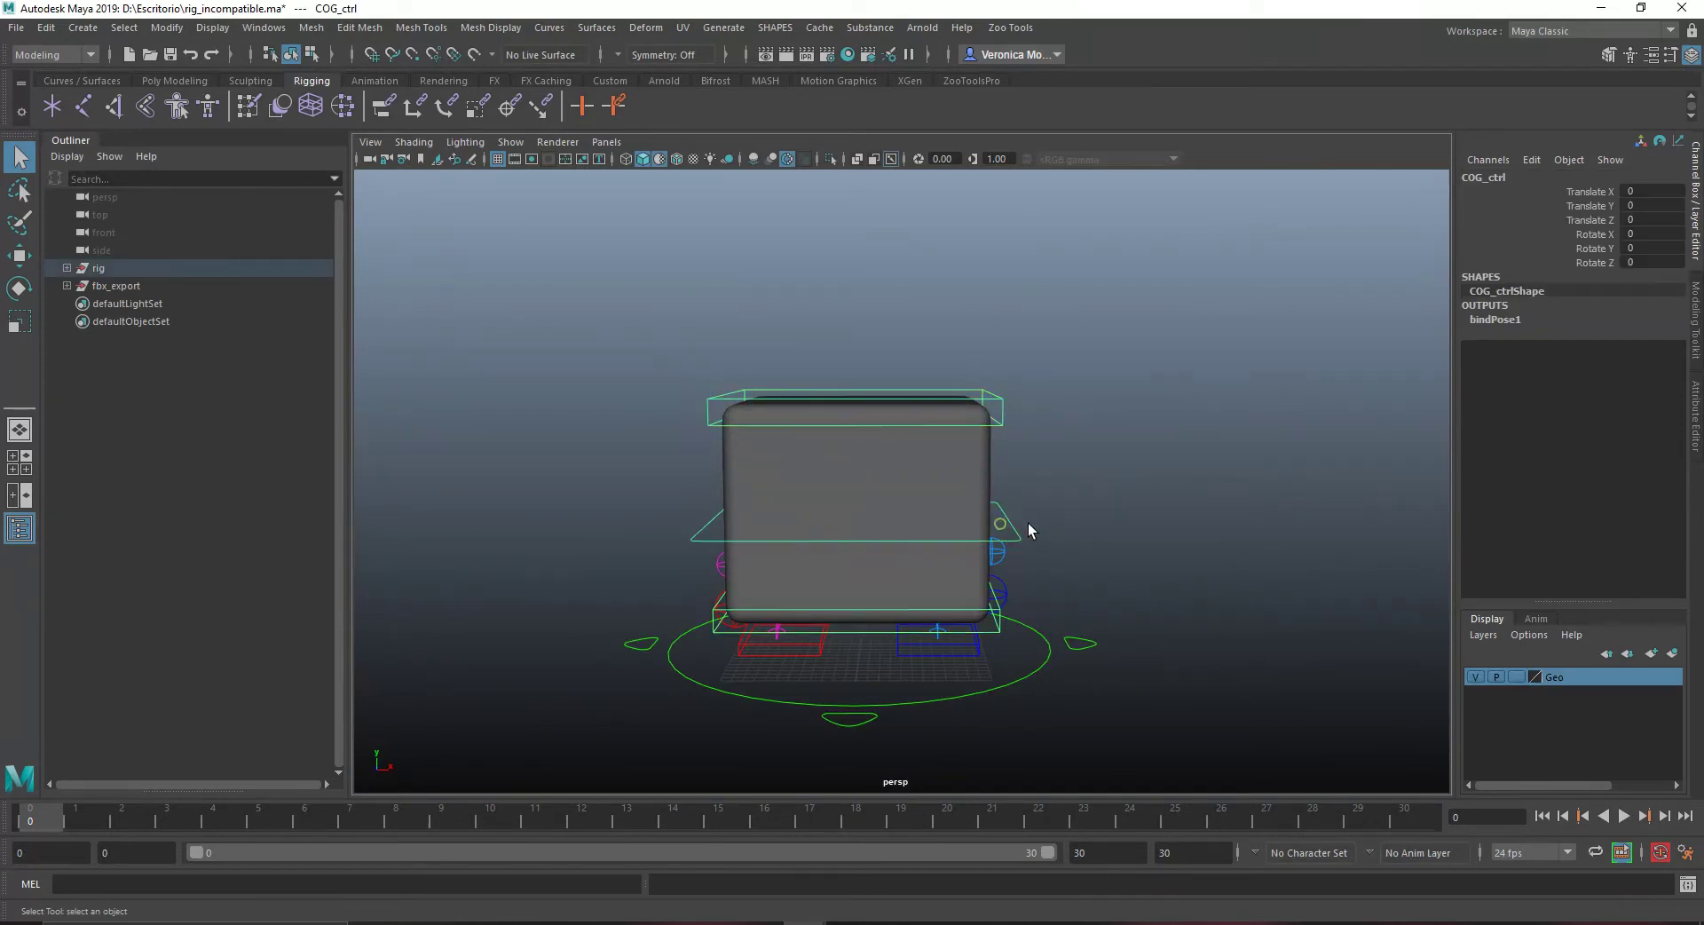
key("w")
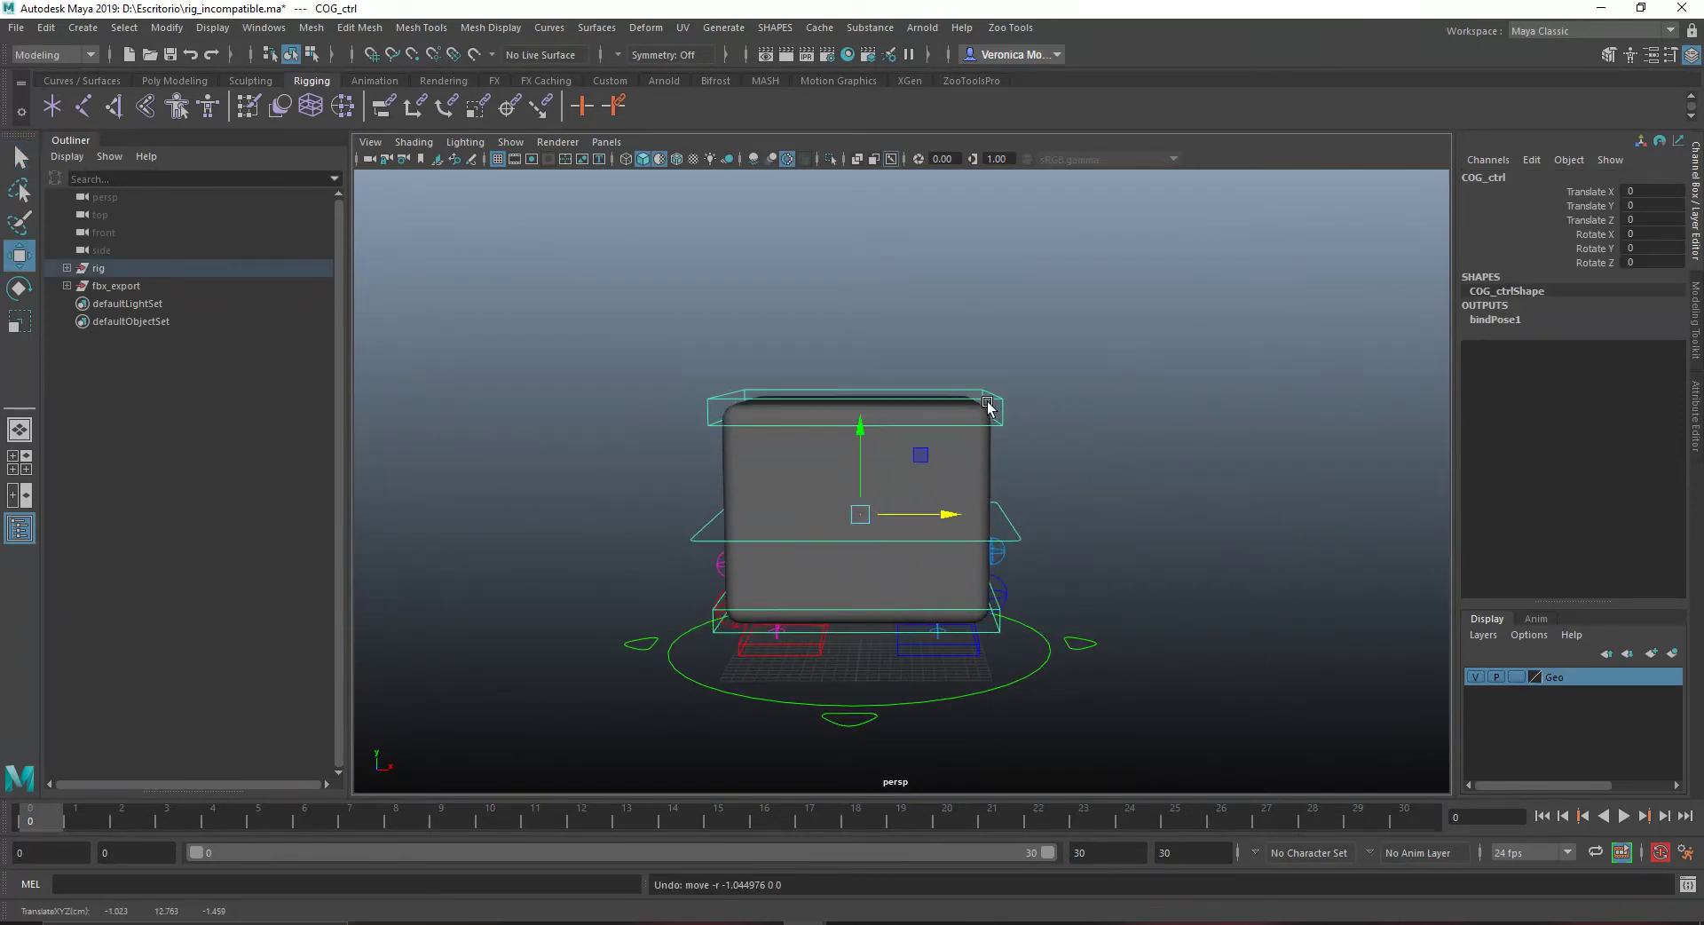
left_click(984, 409)
left_click_drag(874, 410, 1021, 442)
key("ctrl+z")
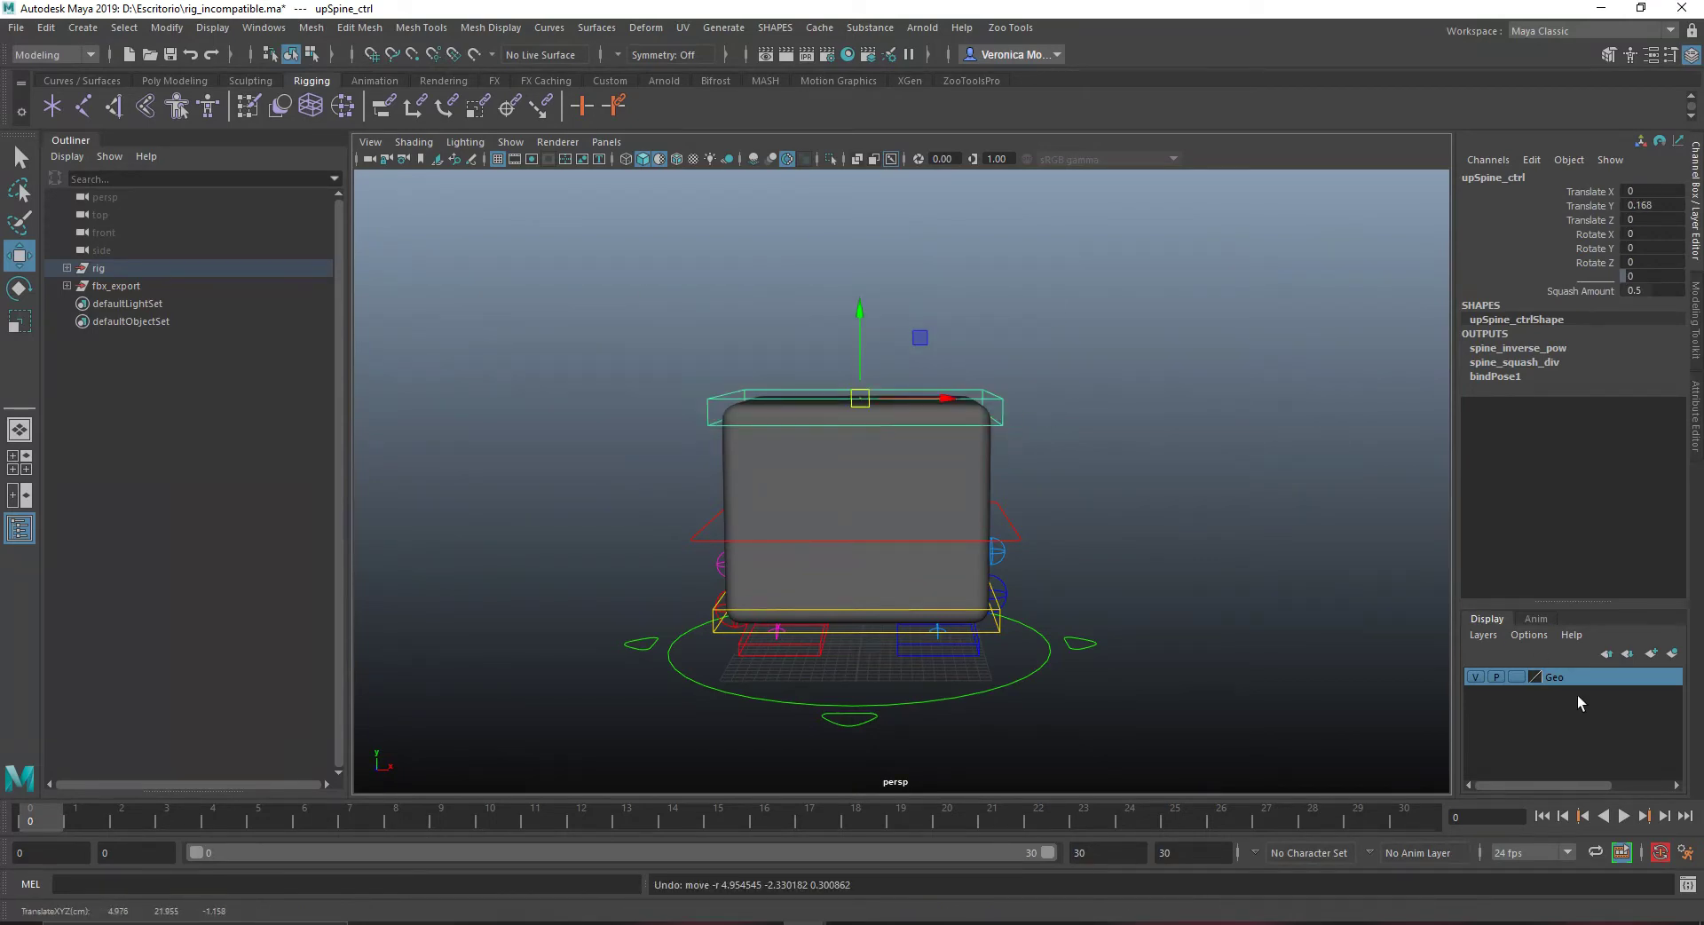
In the Script Editor, collapse the input pane and scroll the history to read rig_incompatible.ma's load errors
left_click(1687, 884)
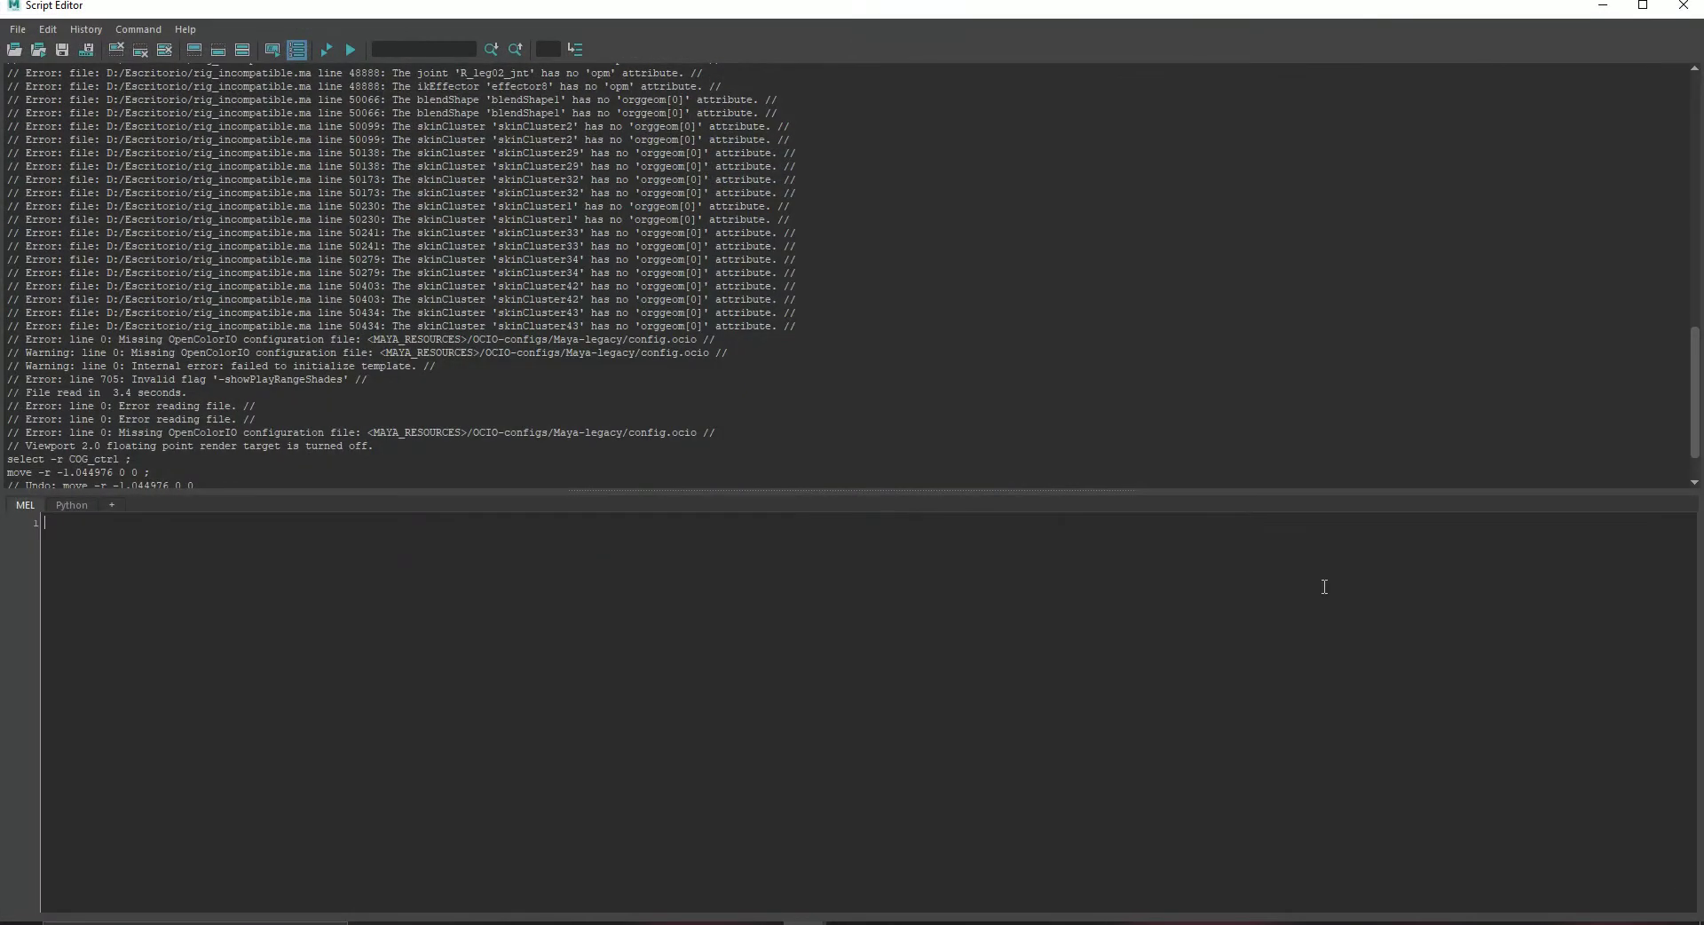
double_click(930, 491)
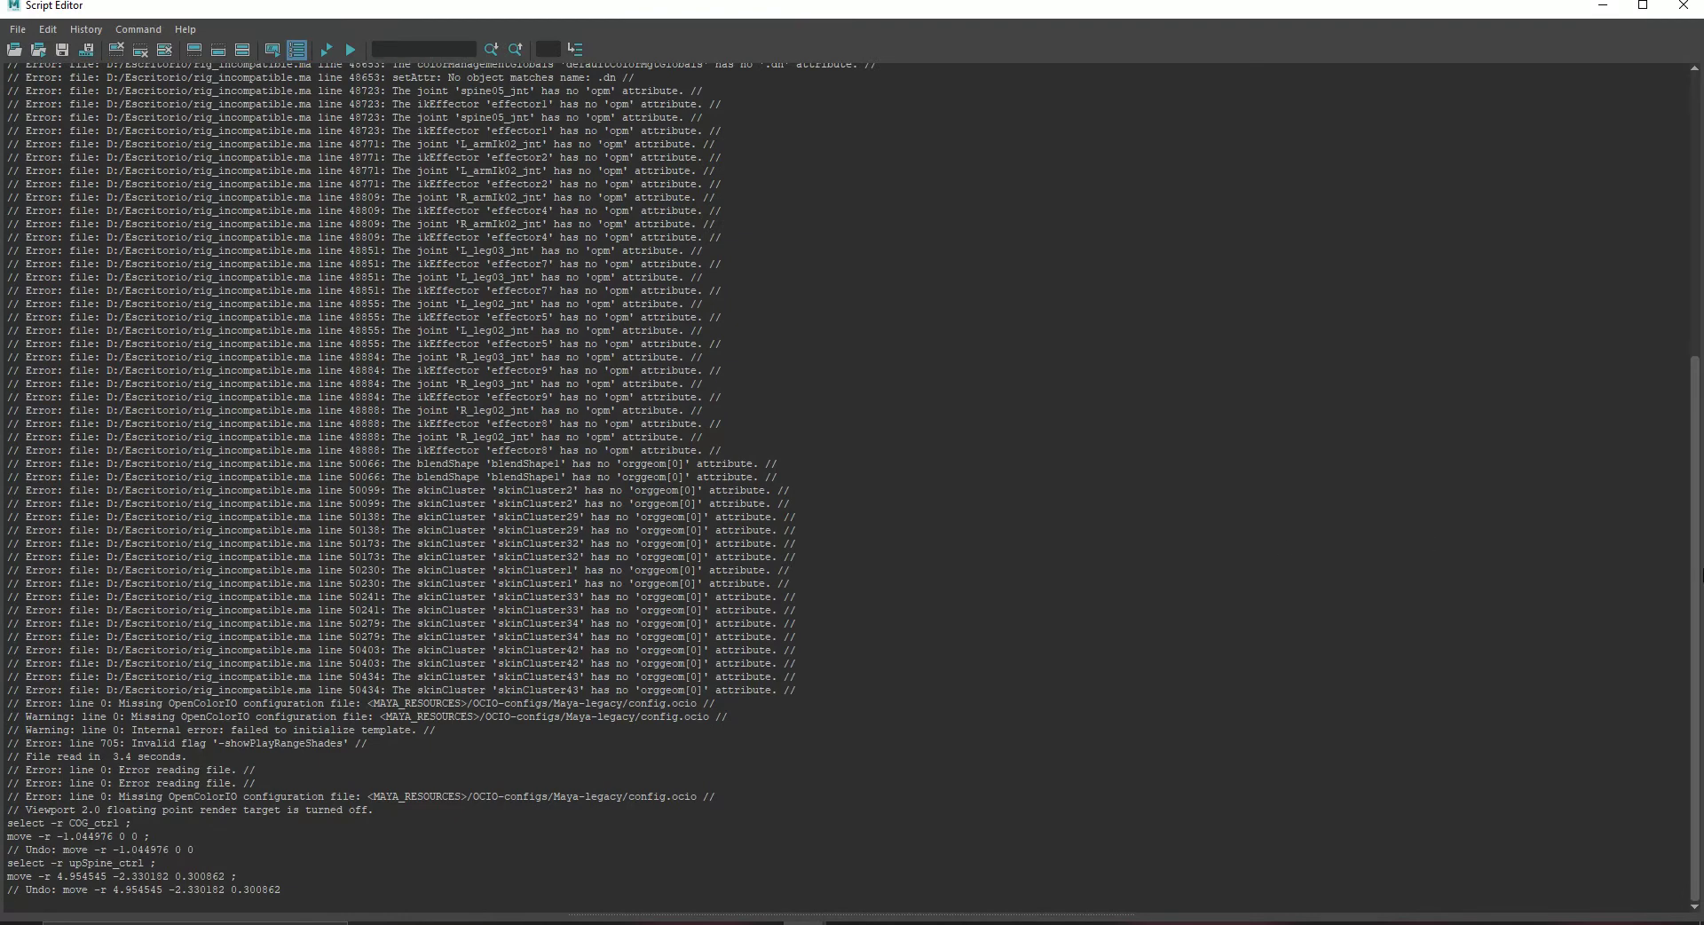
left_click_drag(1695, 565, 1701, 355)
scroll(1310, 444, "down", 4)
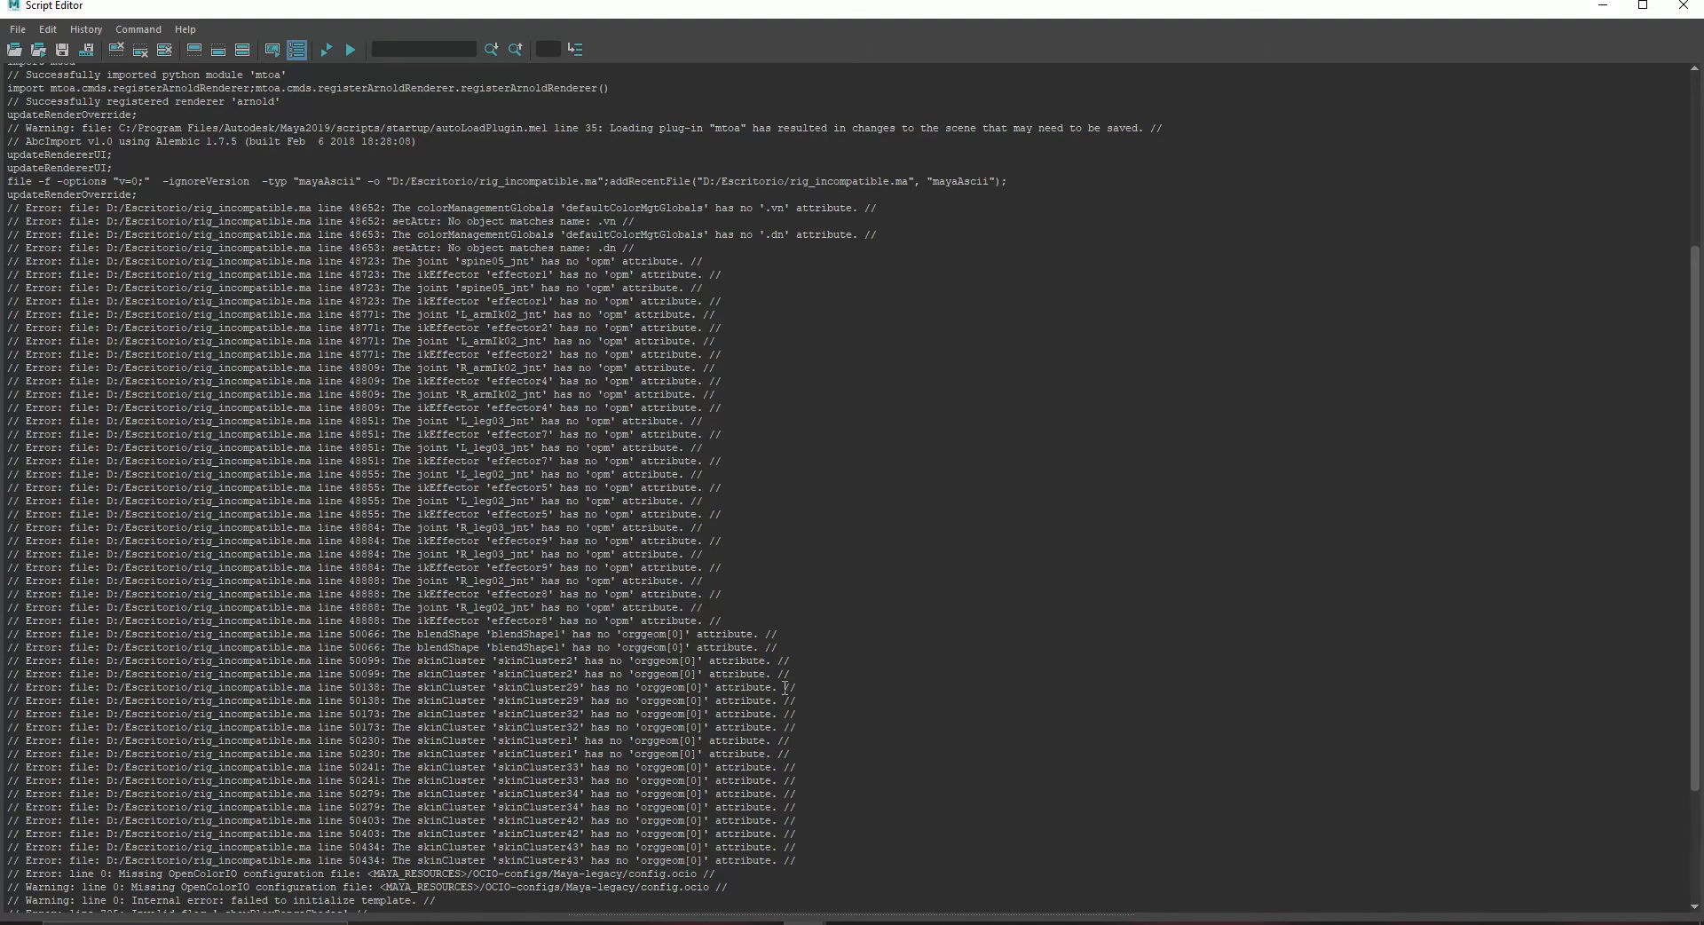
left_click_drag(1699, 477, 1697, 635)
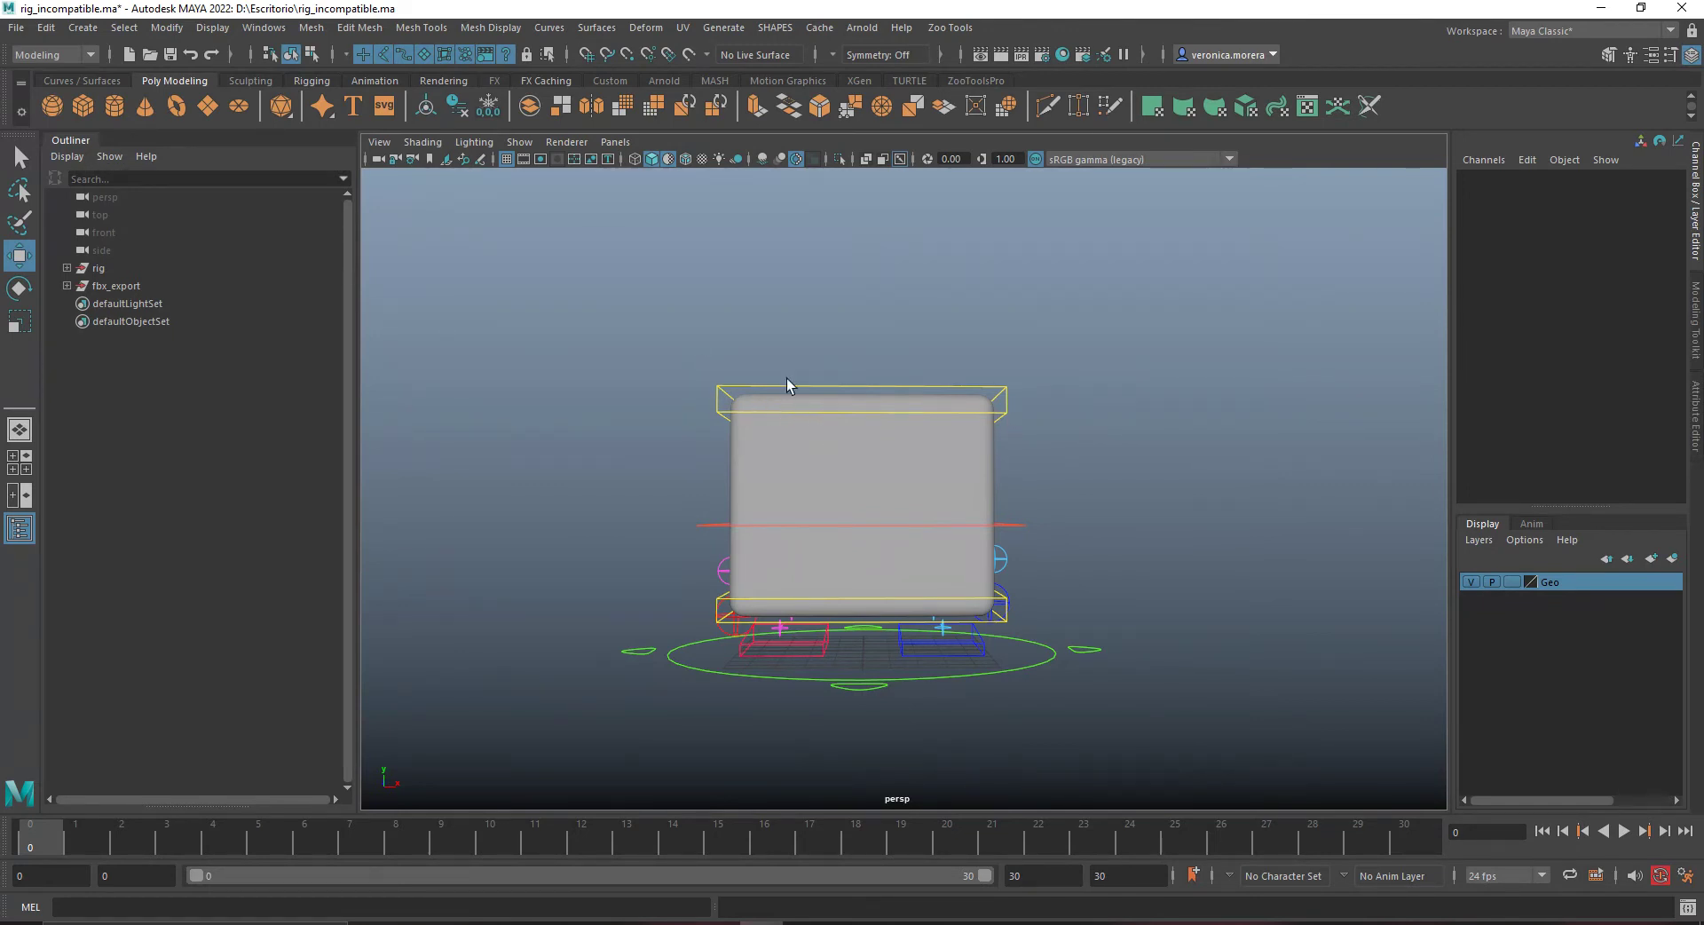
left_click(288, 56)
left_click(756, 477)
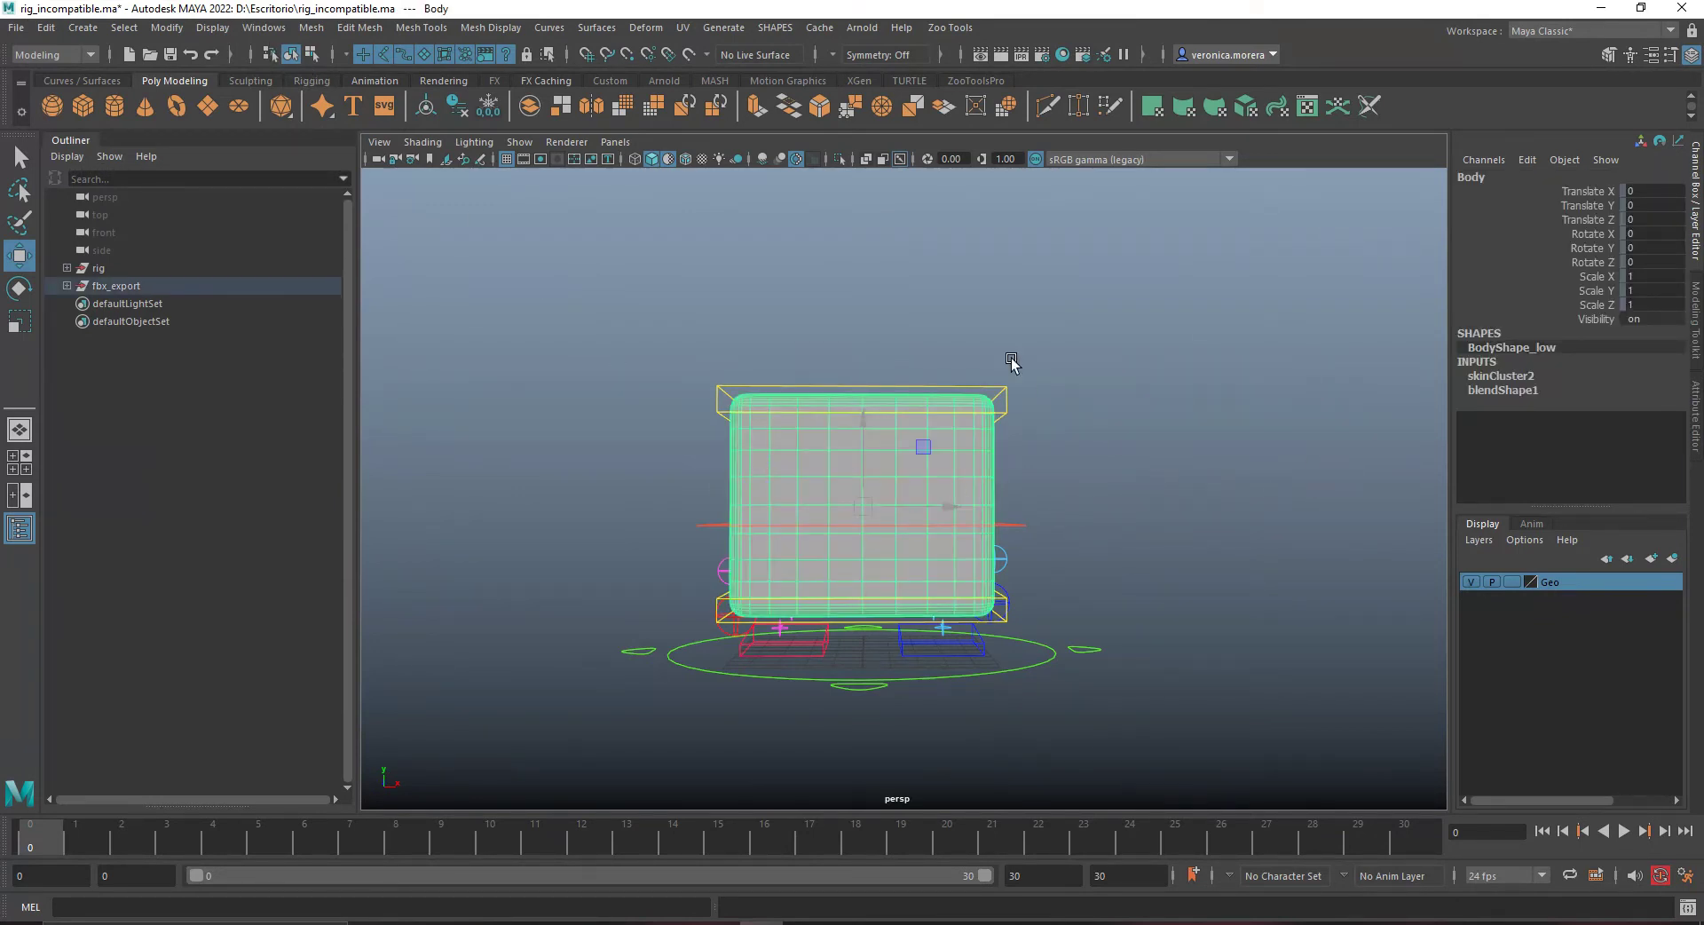
left_click(1002, 398)
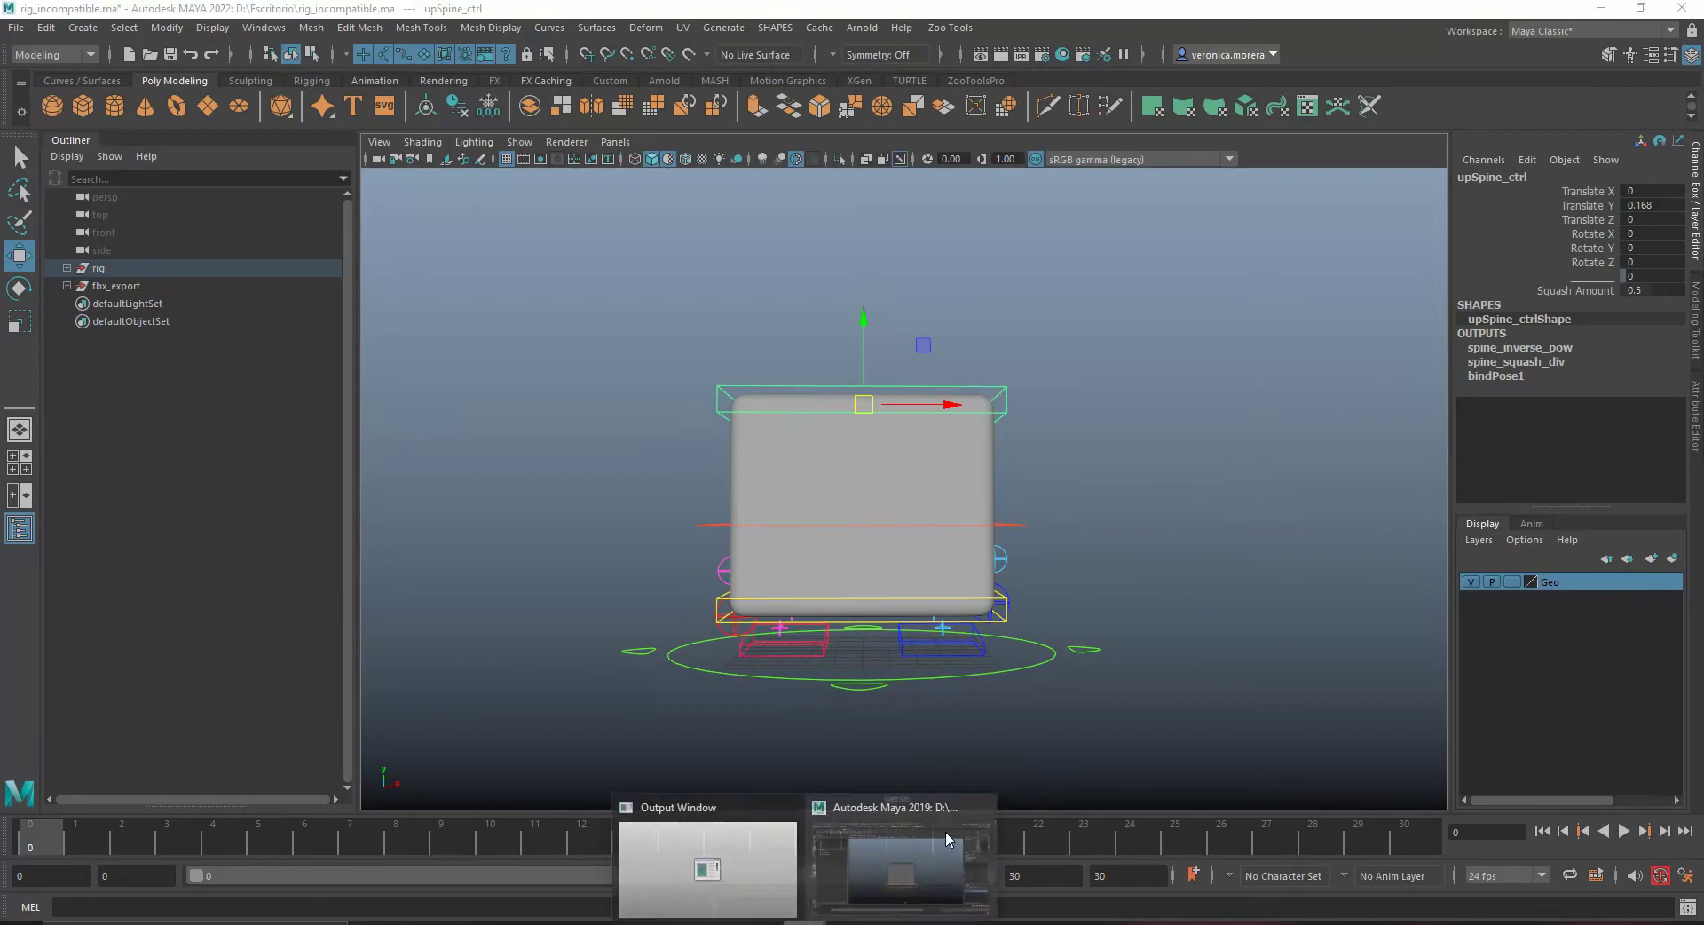
left_click(876, 886)
key("alt+Tab")
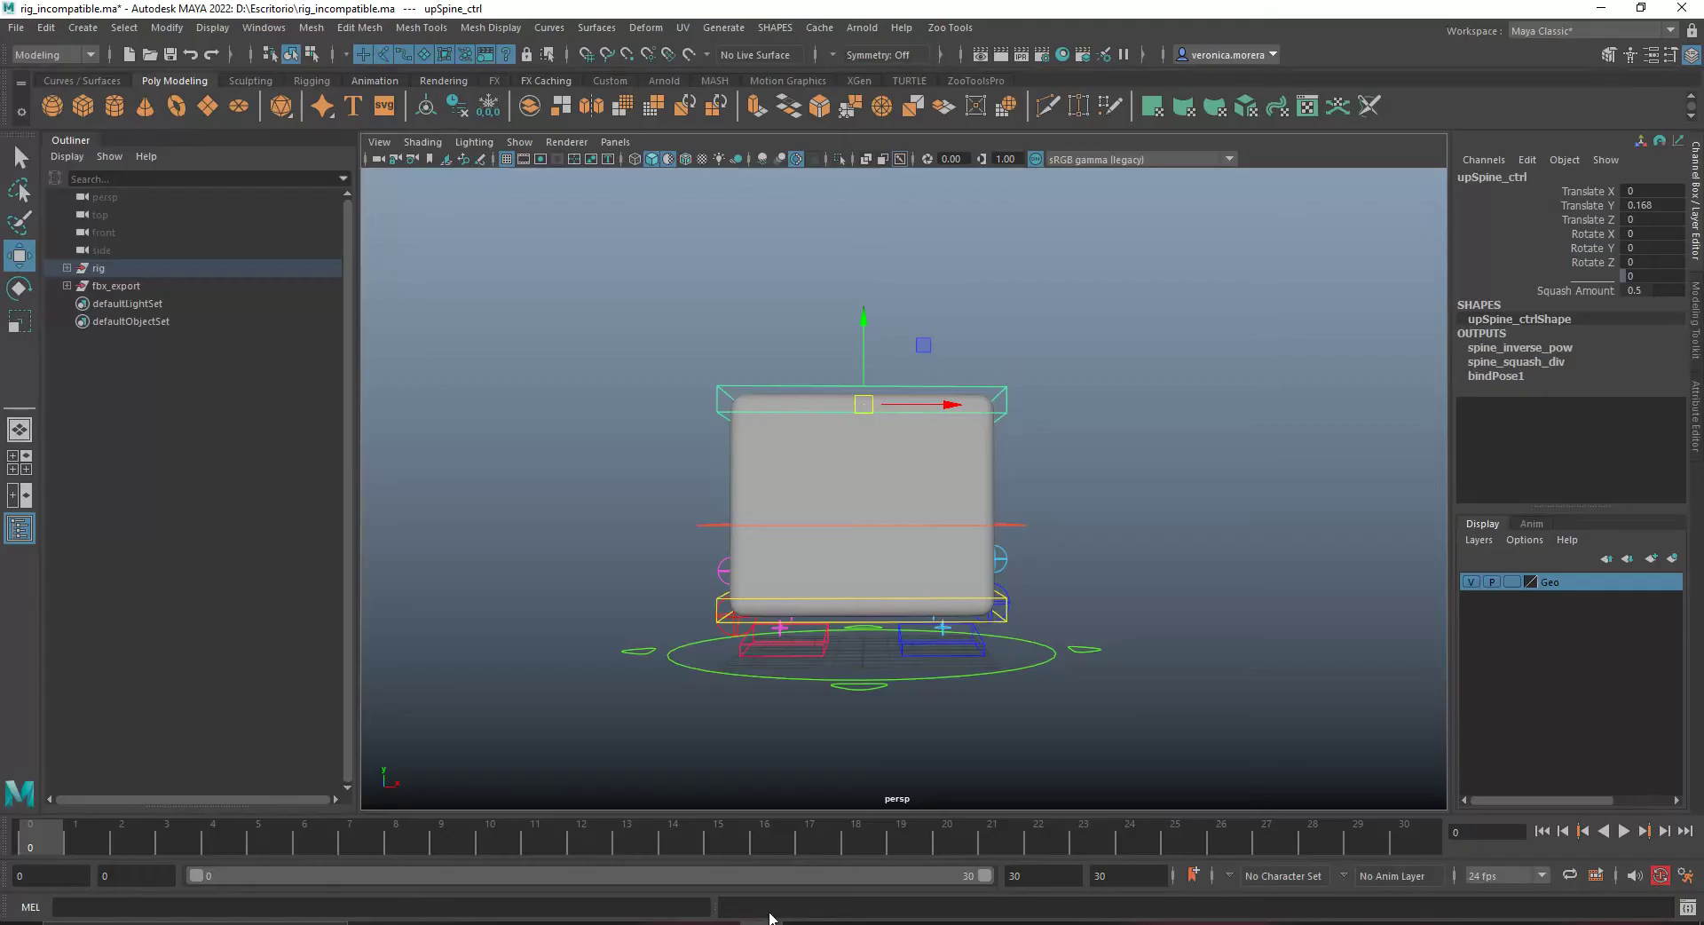
In Animation preferences, toggle 'Use component tags for deformation component subsets' on and off, then save
left_click(251, 29)
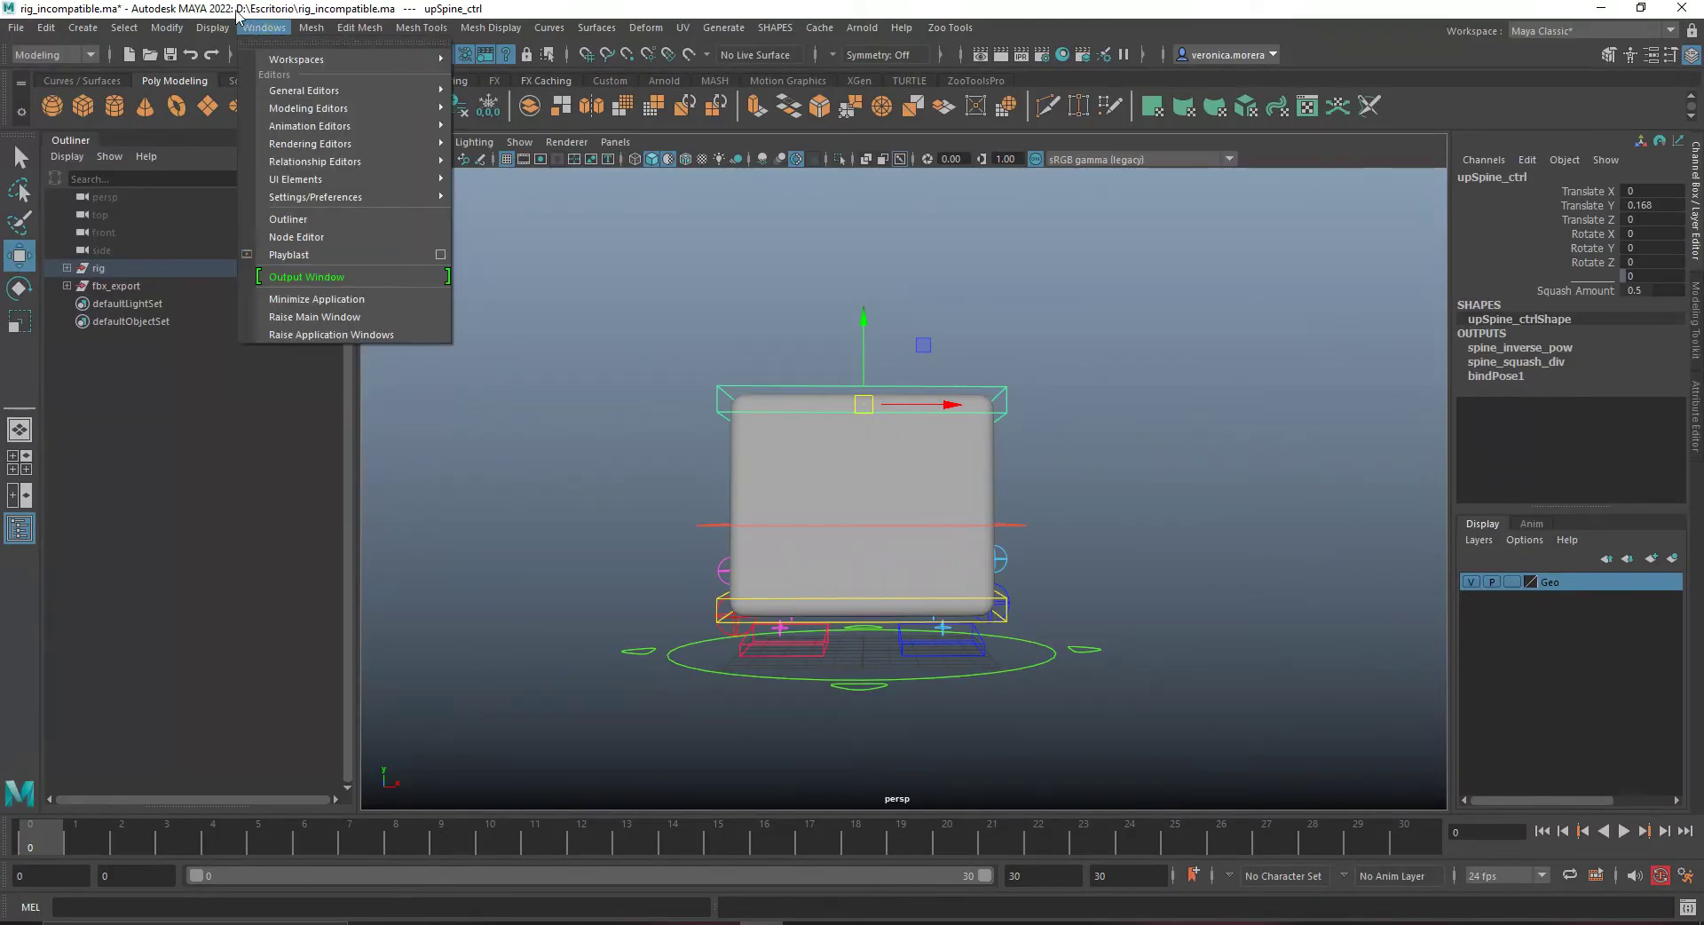
mouse_move(350, 197)
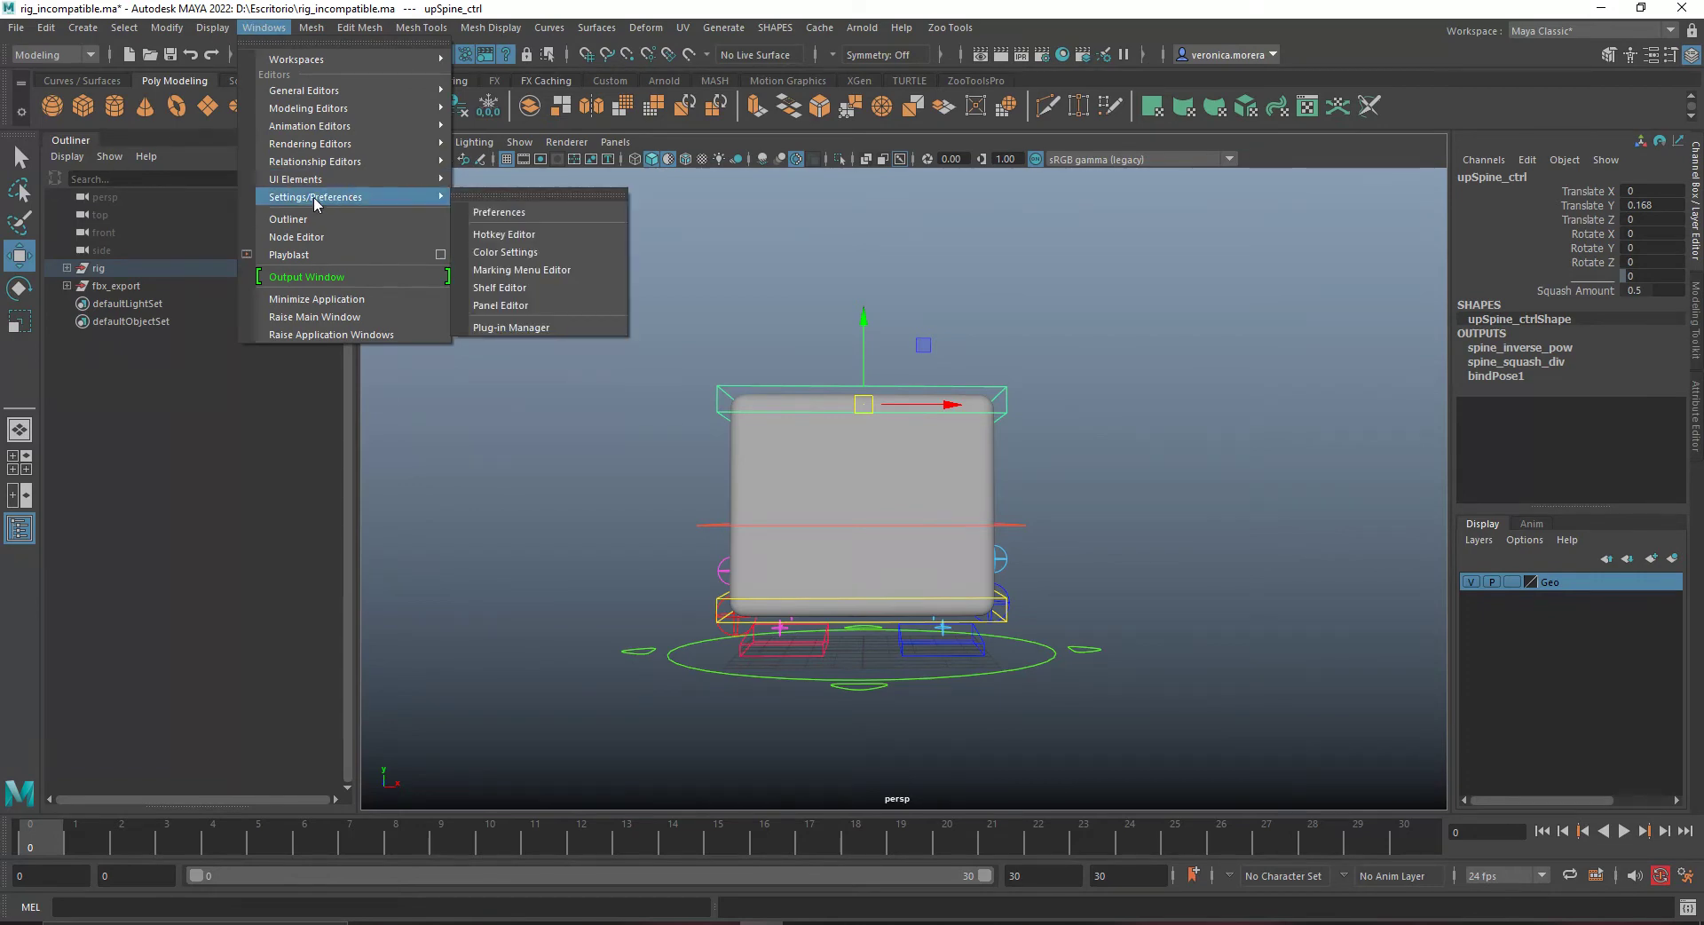
left_click(531, 212)
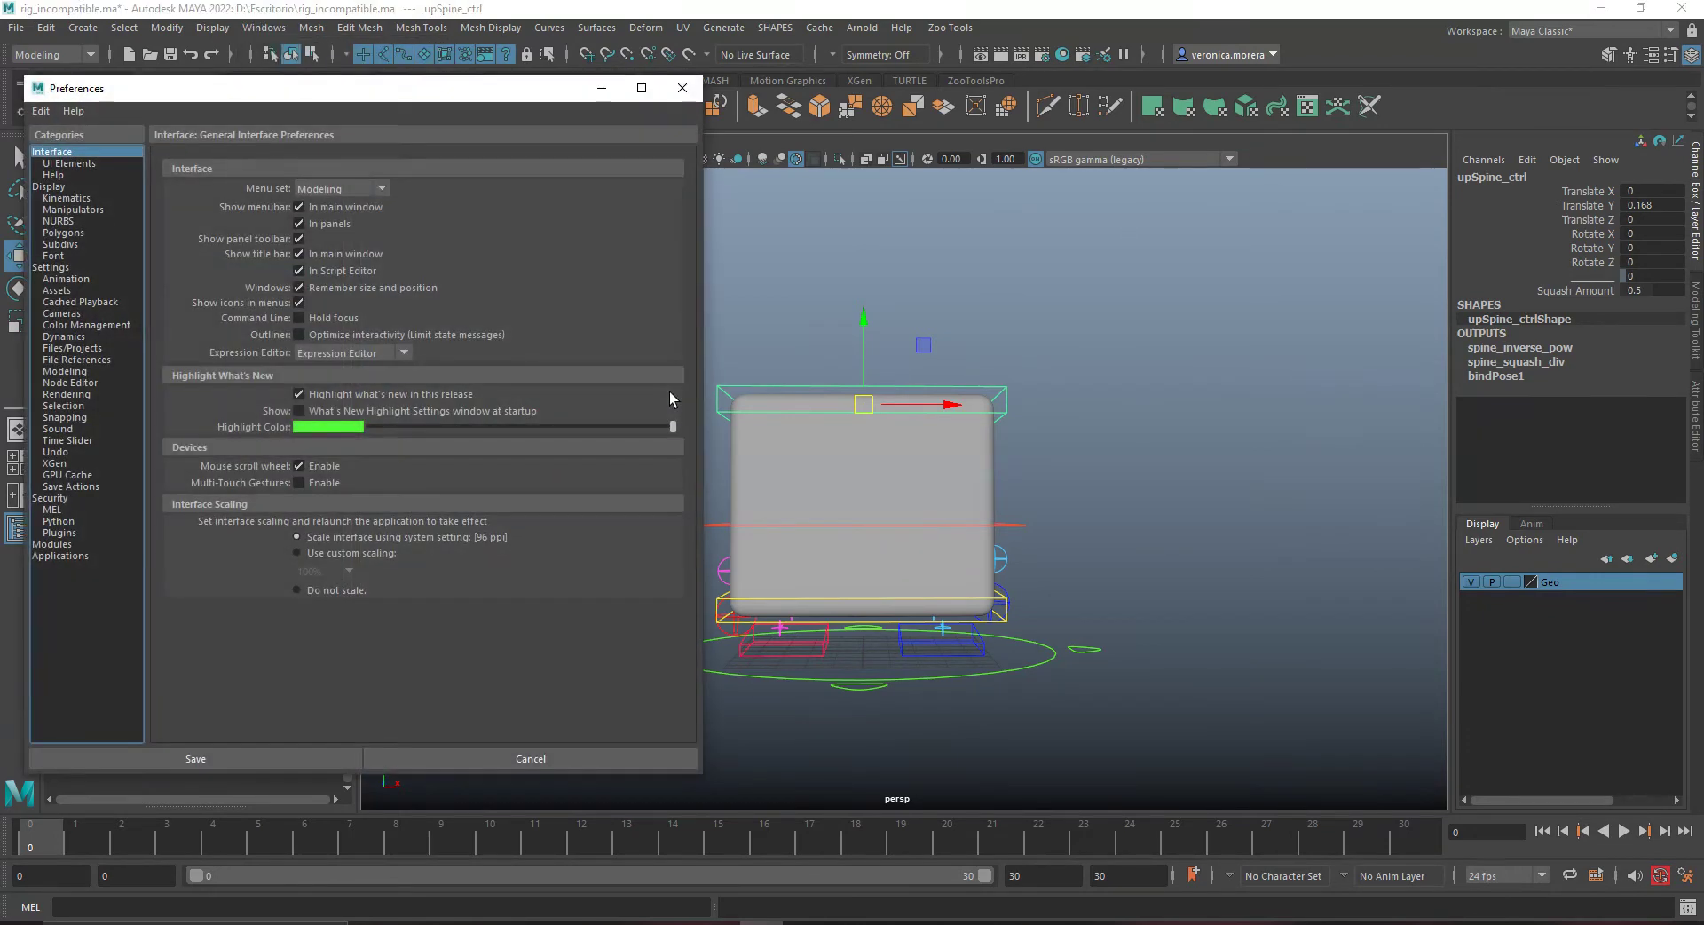
left_click(71, 278)
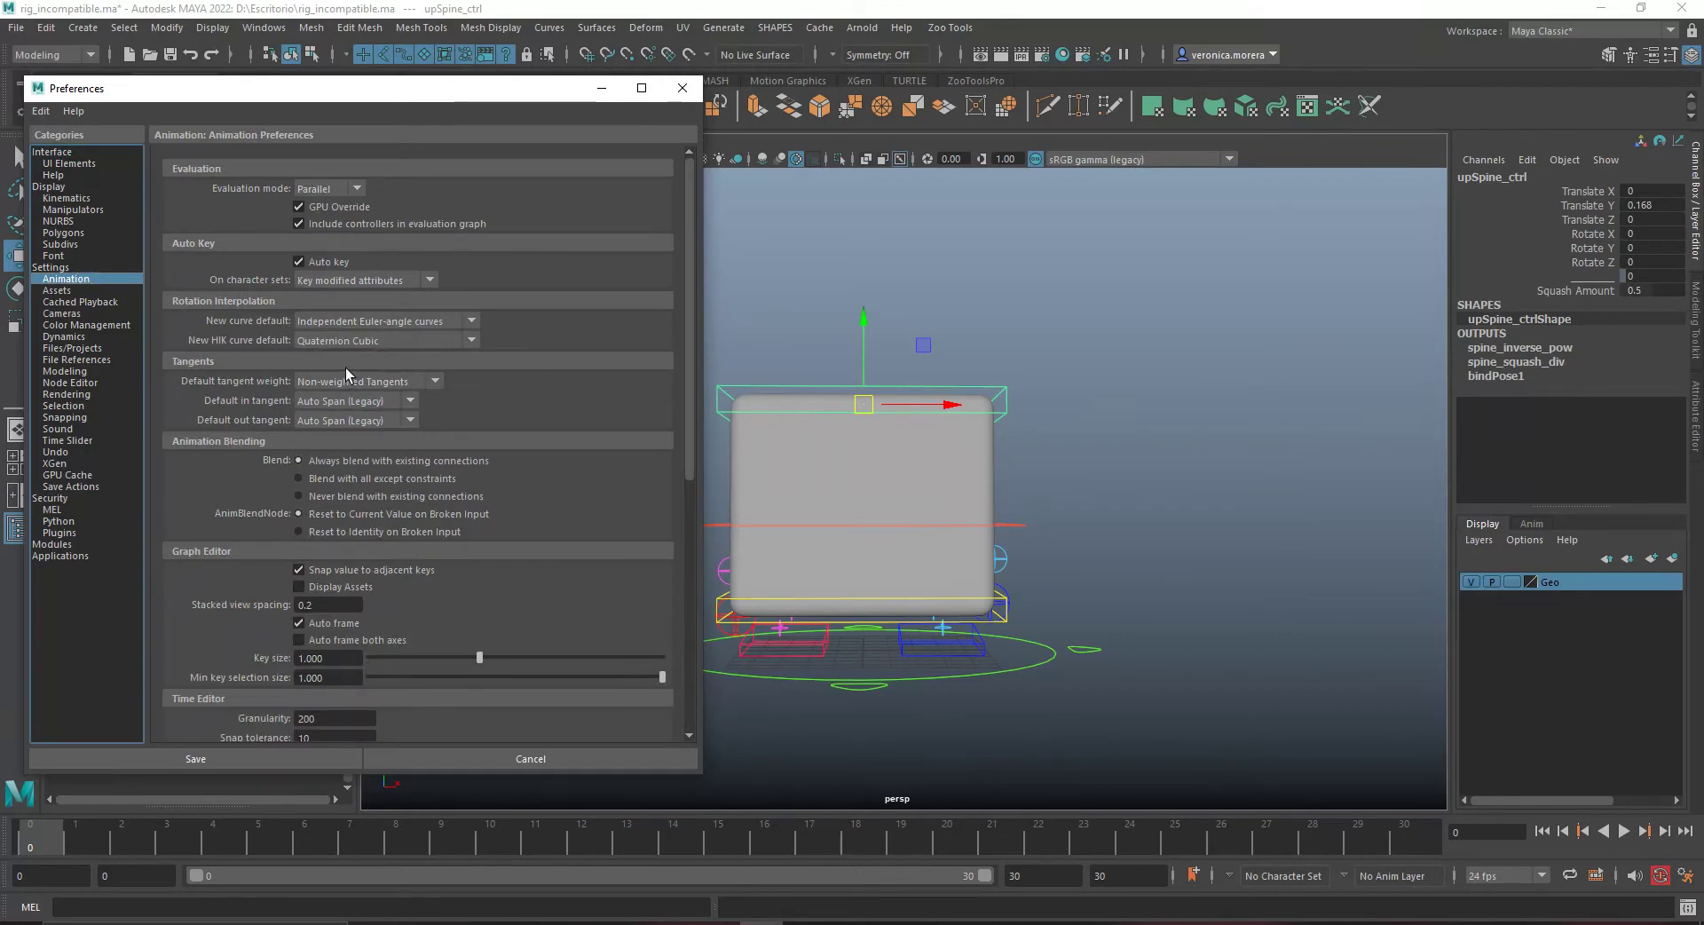
left_click_drag(688, 321, 636, 662)
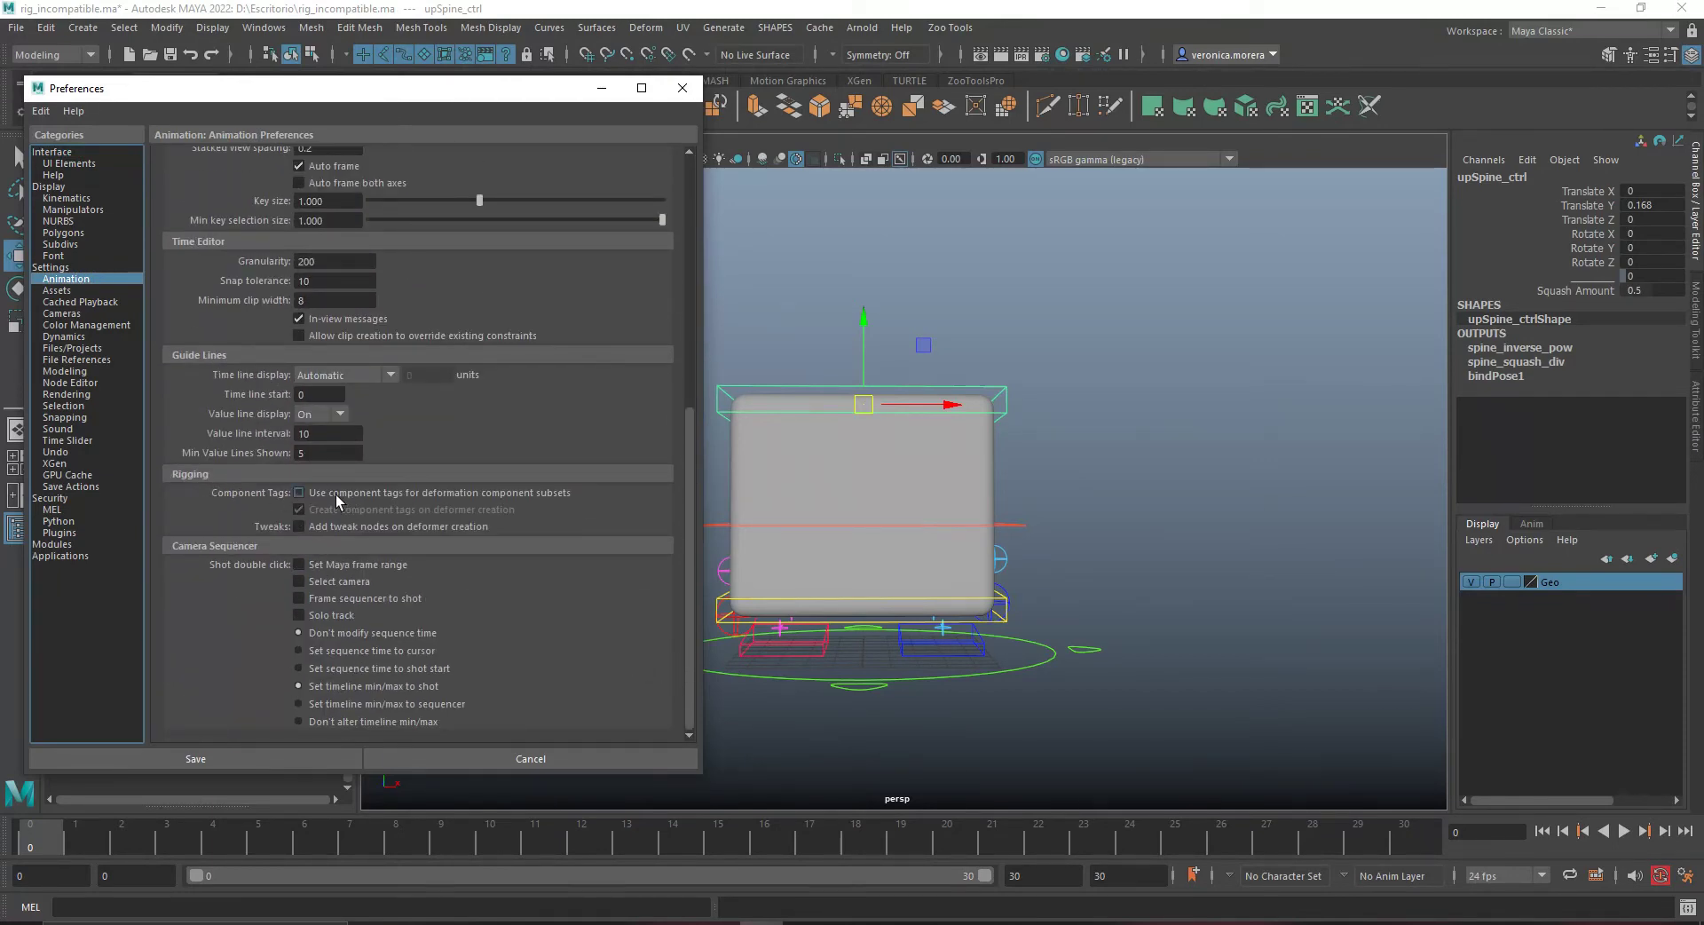
left_click(552, 490)
left_click(363, 493)
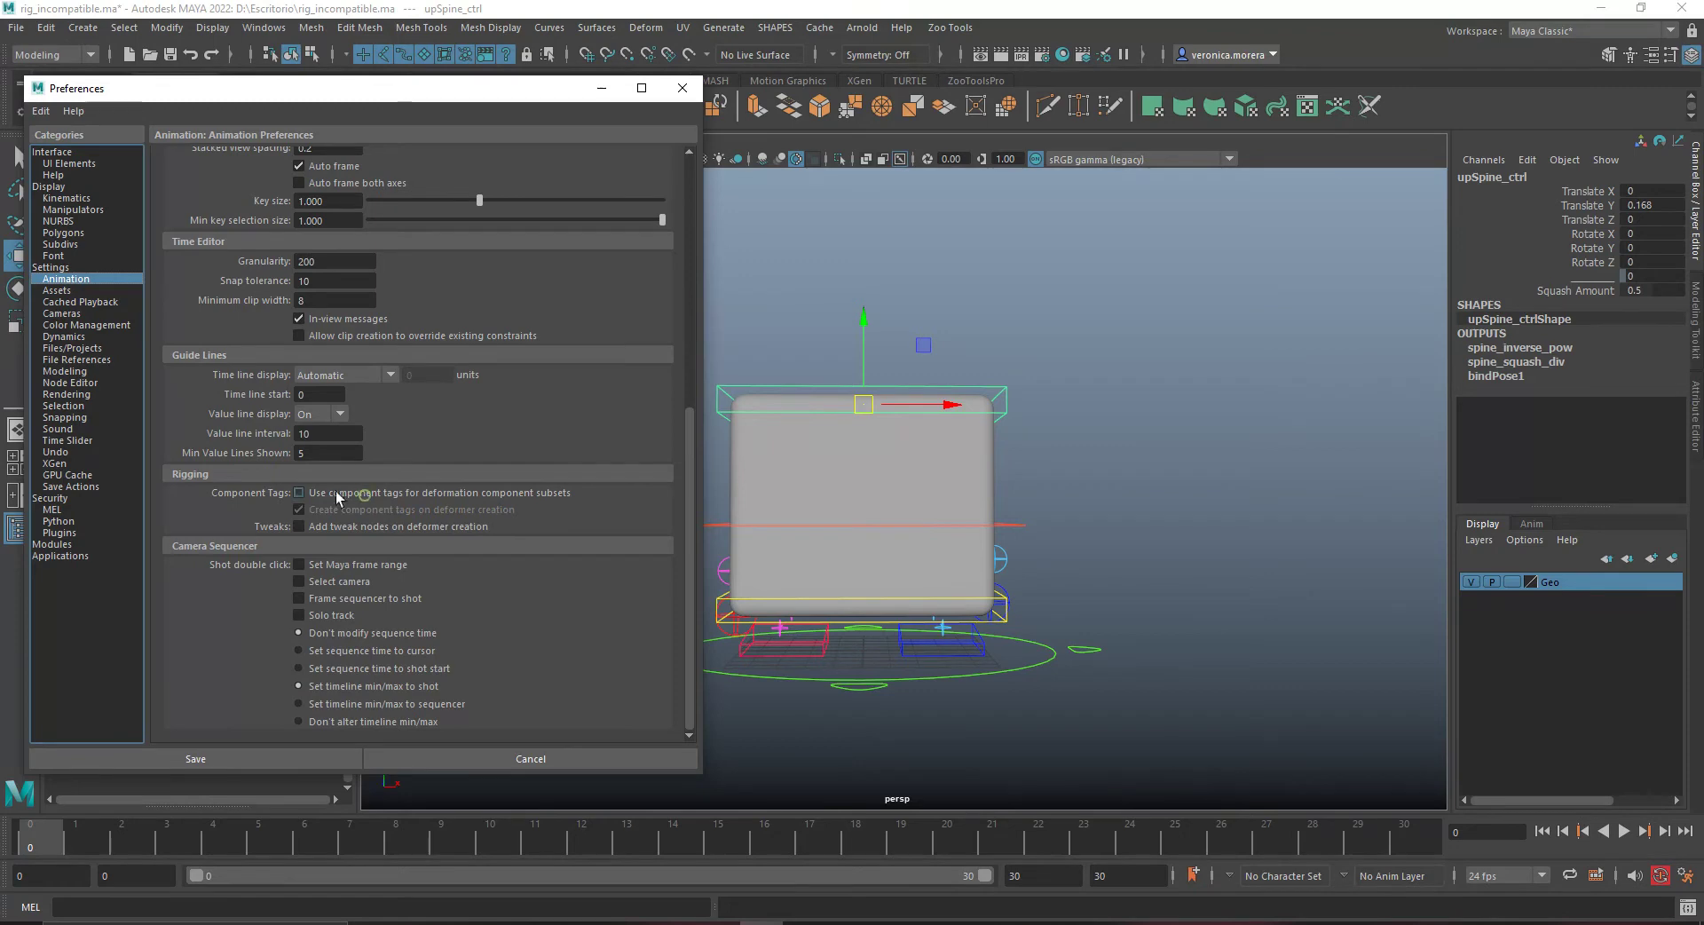
left_click(270, 757)
Select the Body mesh and check the file errors in Maya 2019's script output
left_click(1122, 417)
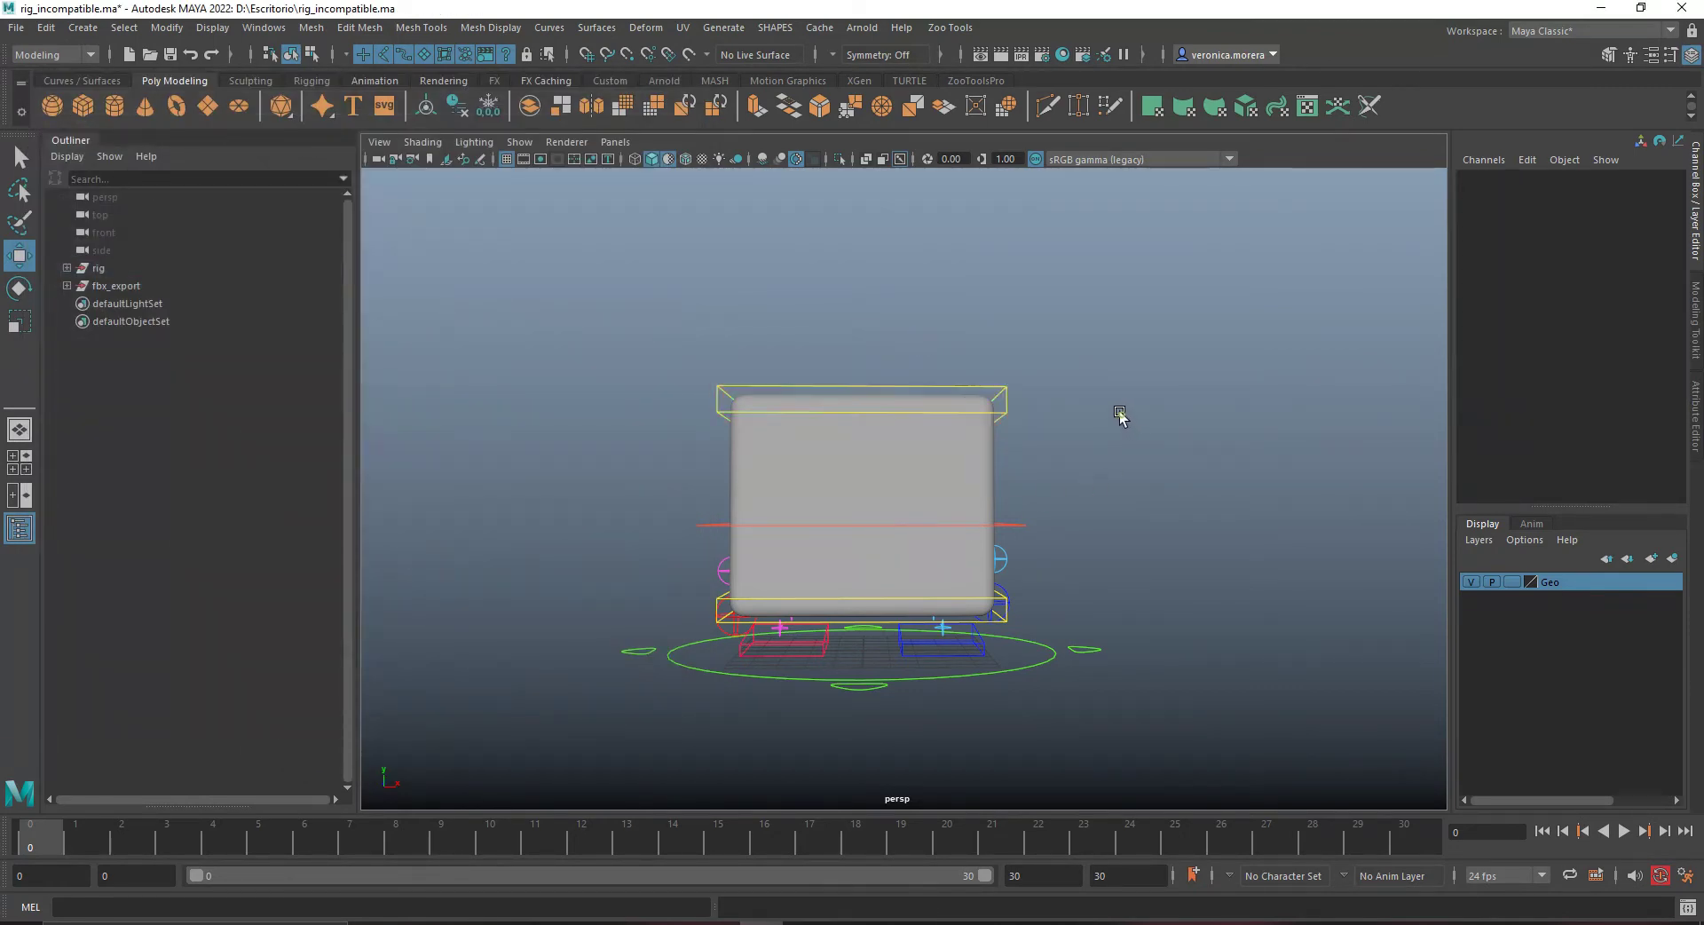
left_click(957, 441)
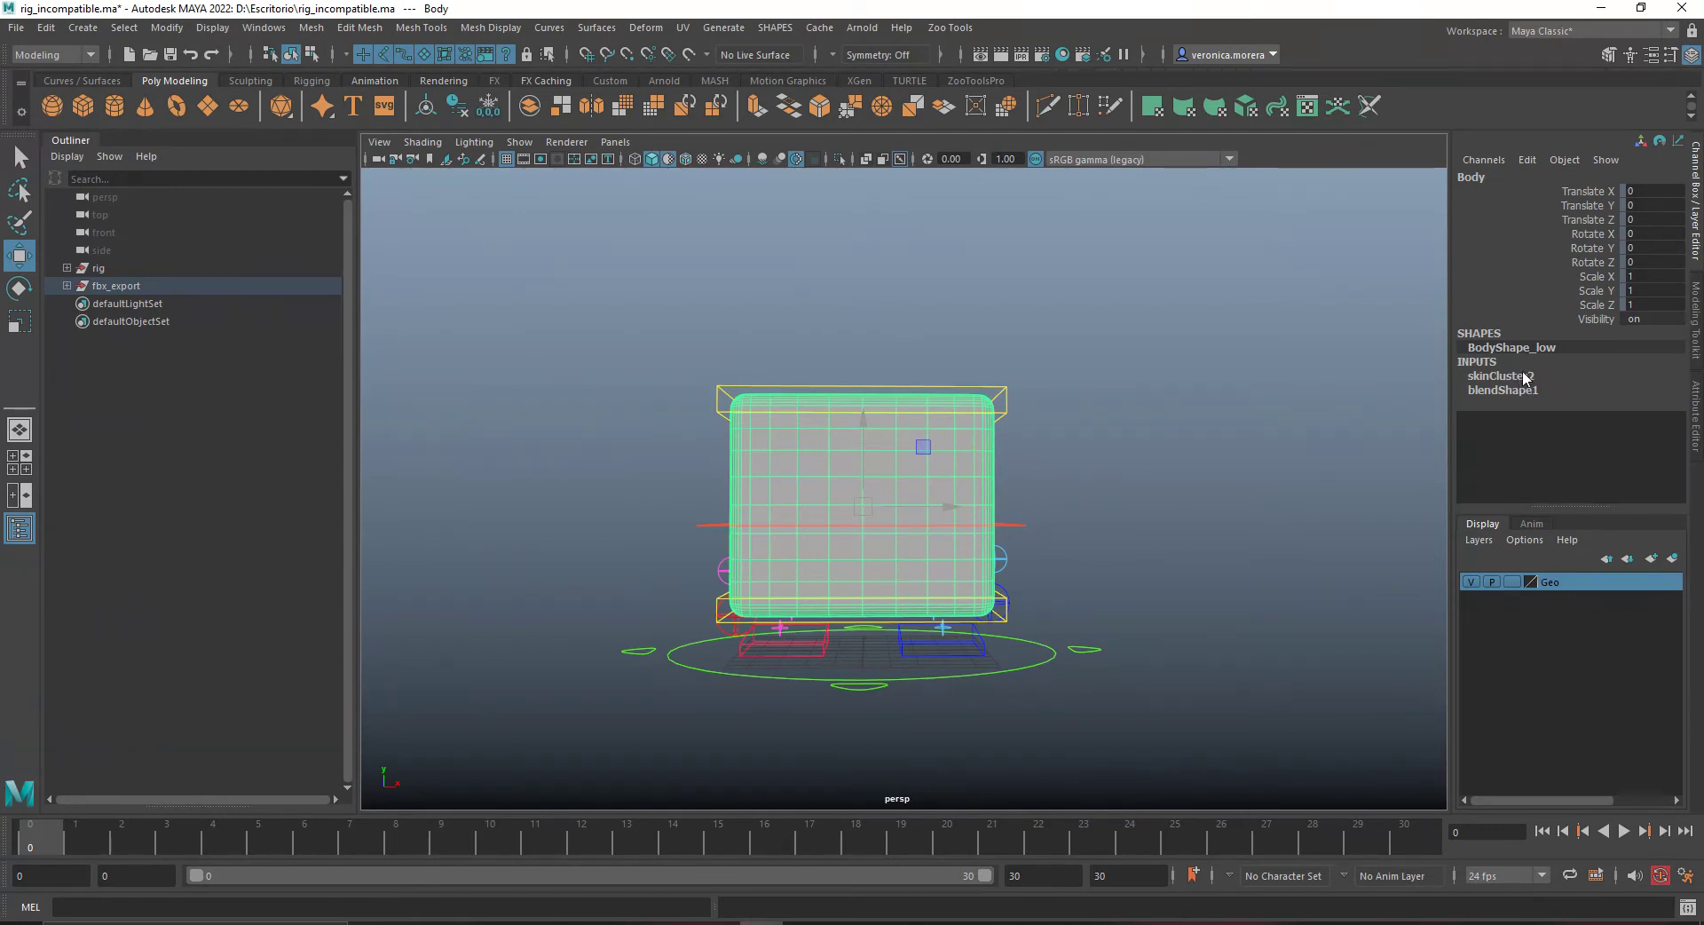
mouse_move(1063, 415)
left_mouse_down("alt")
mouse_move(1069, 429)
mouse_move(1054, 411)
left_mouse_up("alt")
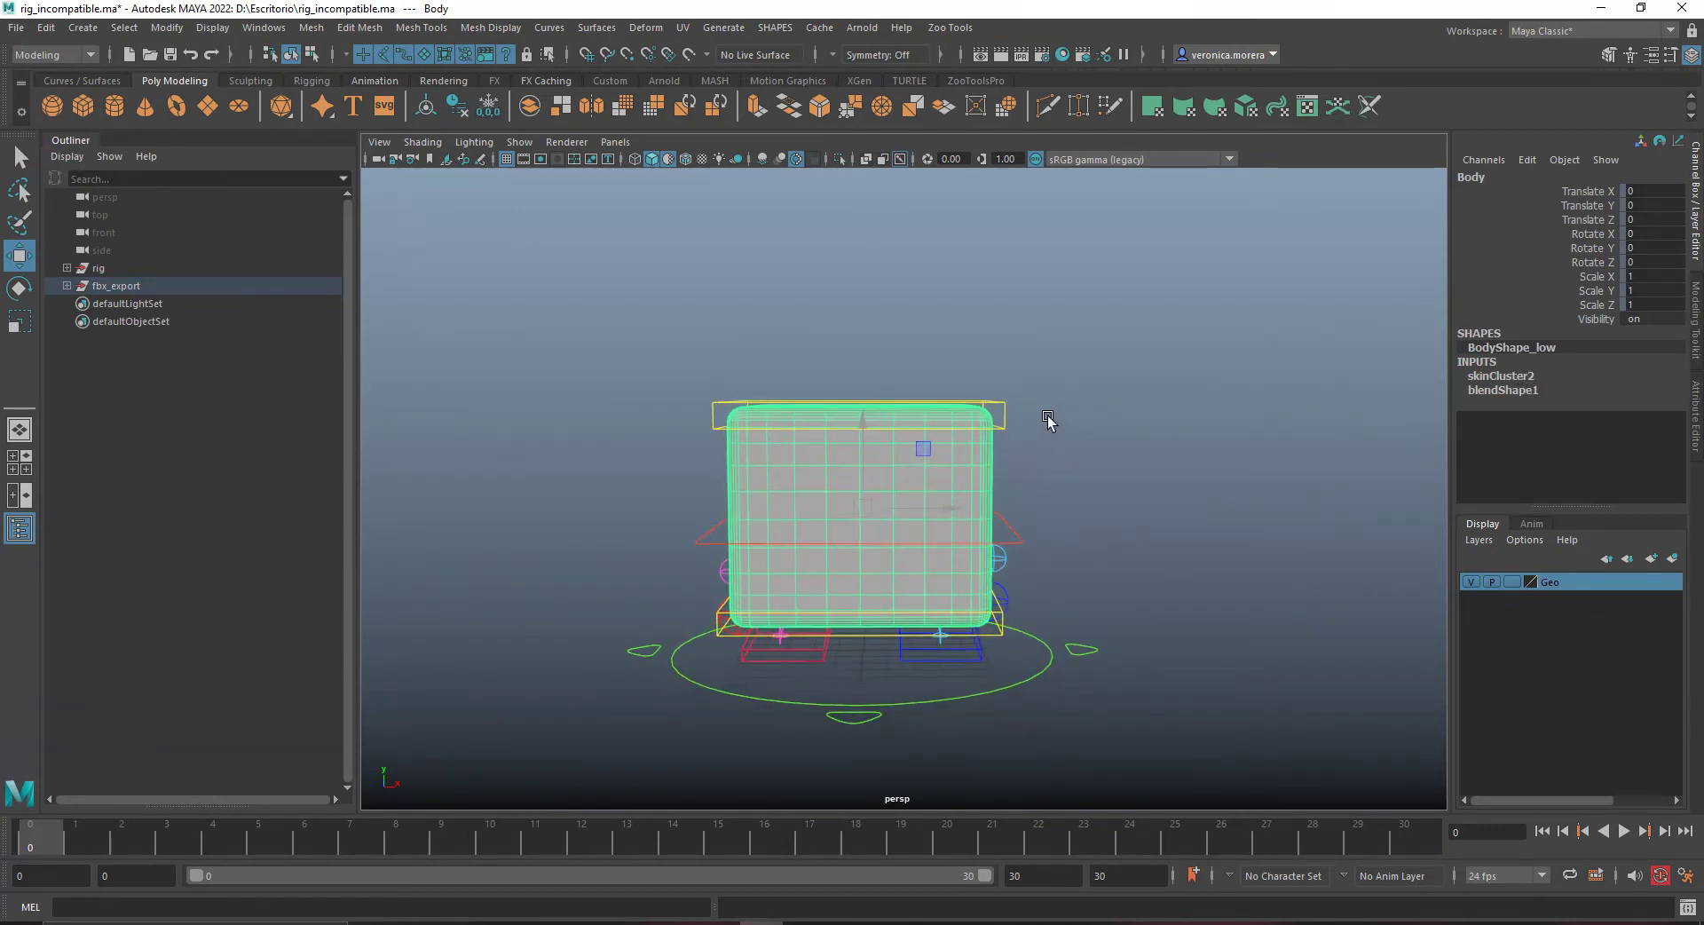
left_click(905, 852)
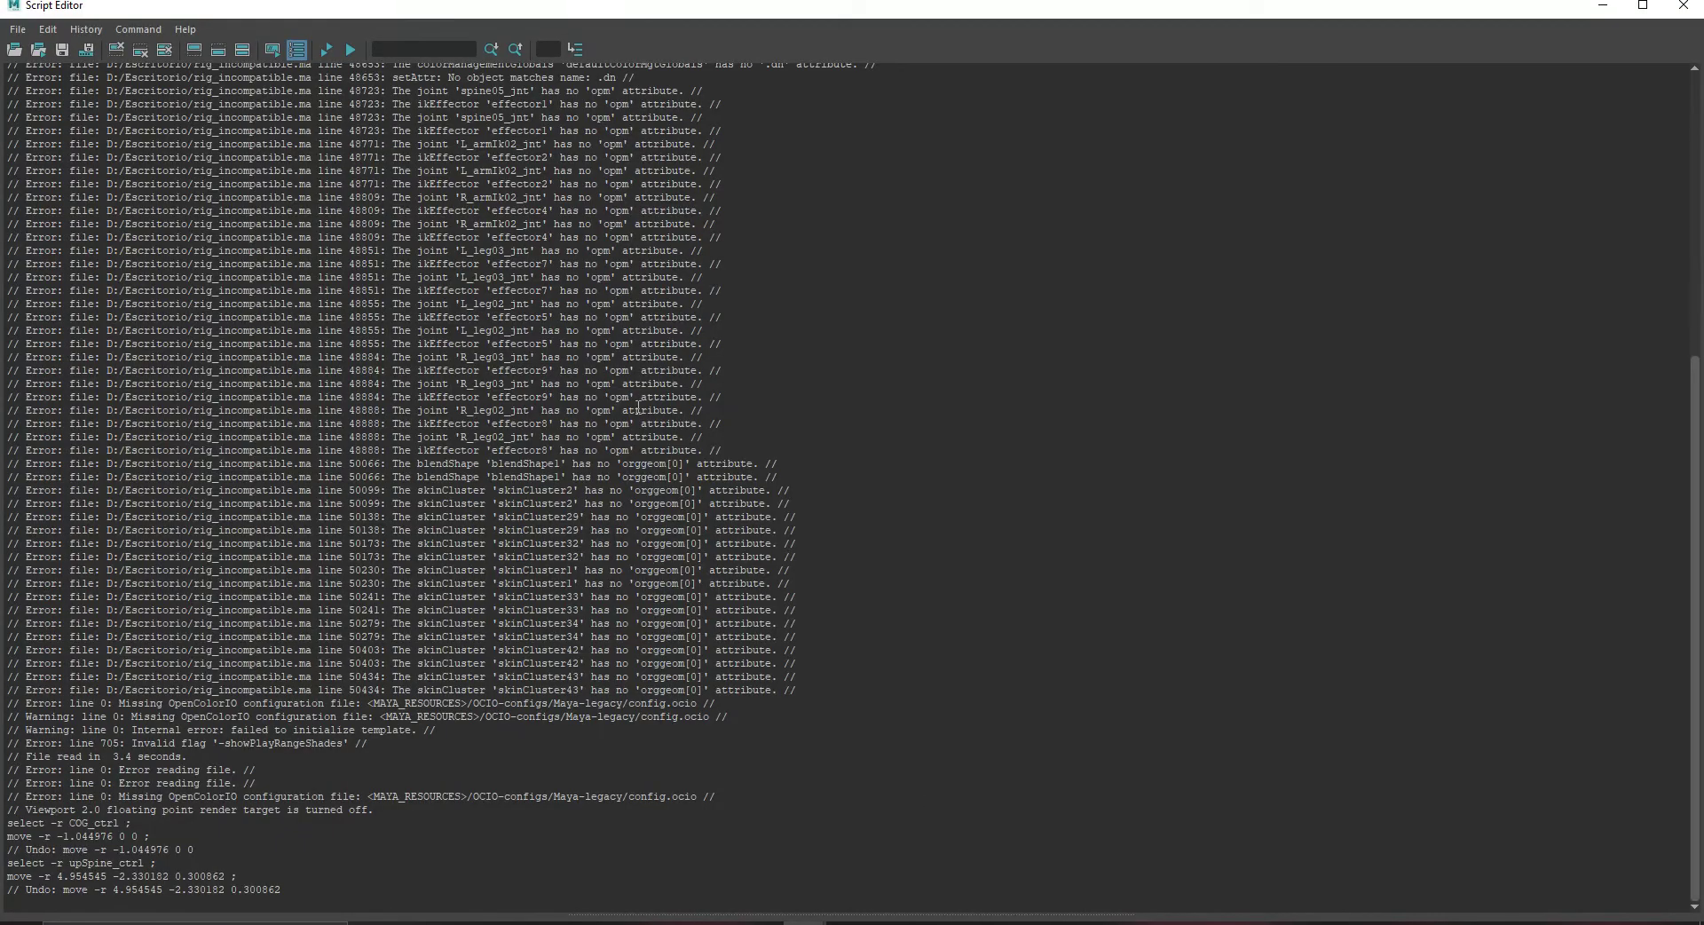
left_click(1603, 5)
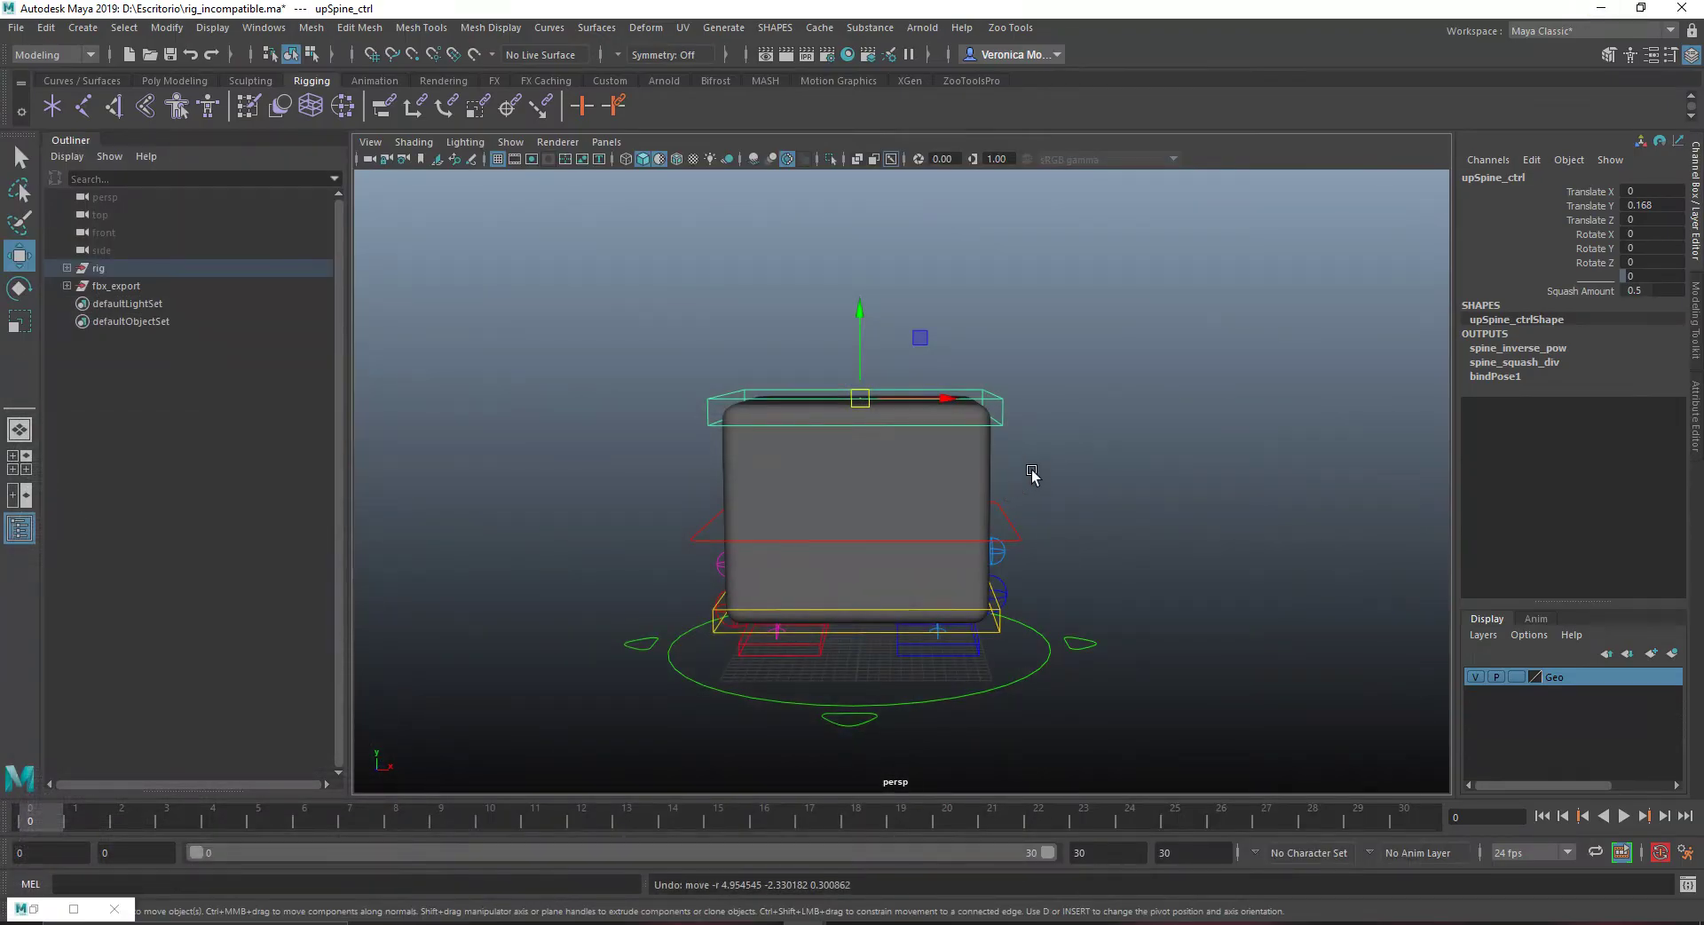
Back in Maya 2022, reselect the Body mesh to show its skinCluster2 and blendShape1 inputs
left_click(758, 920)
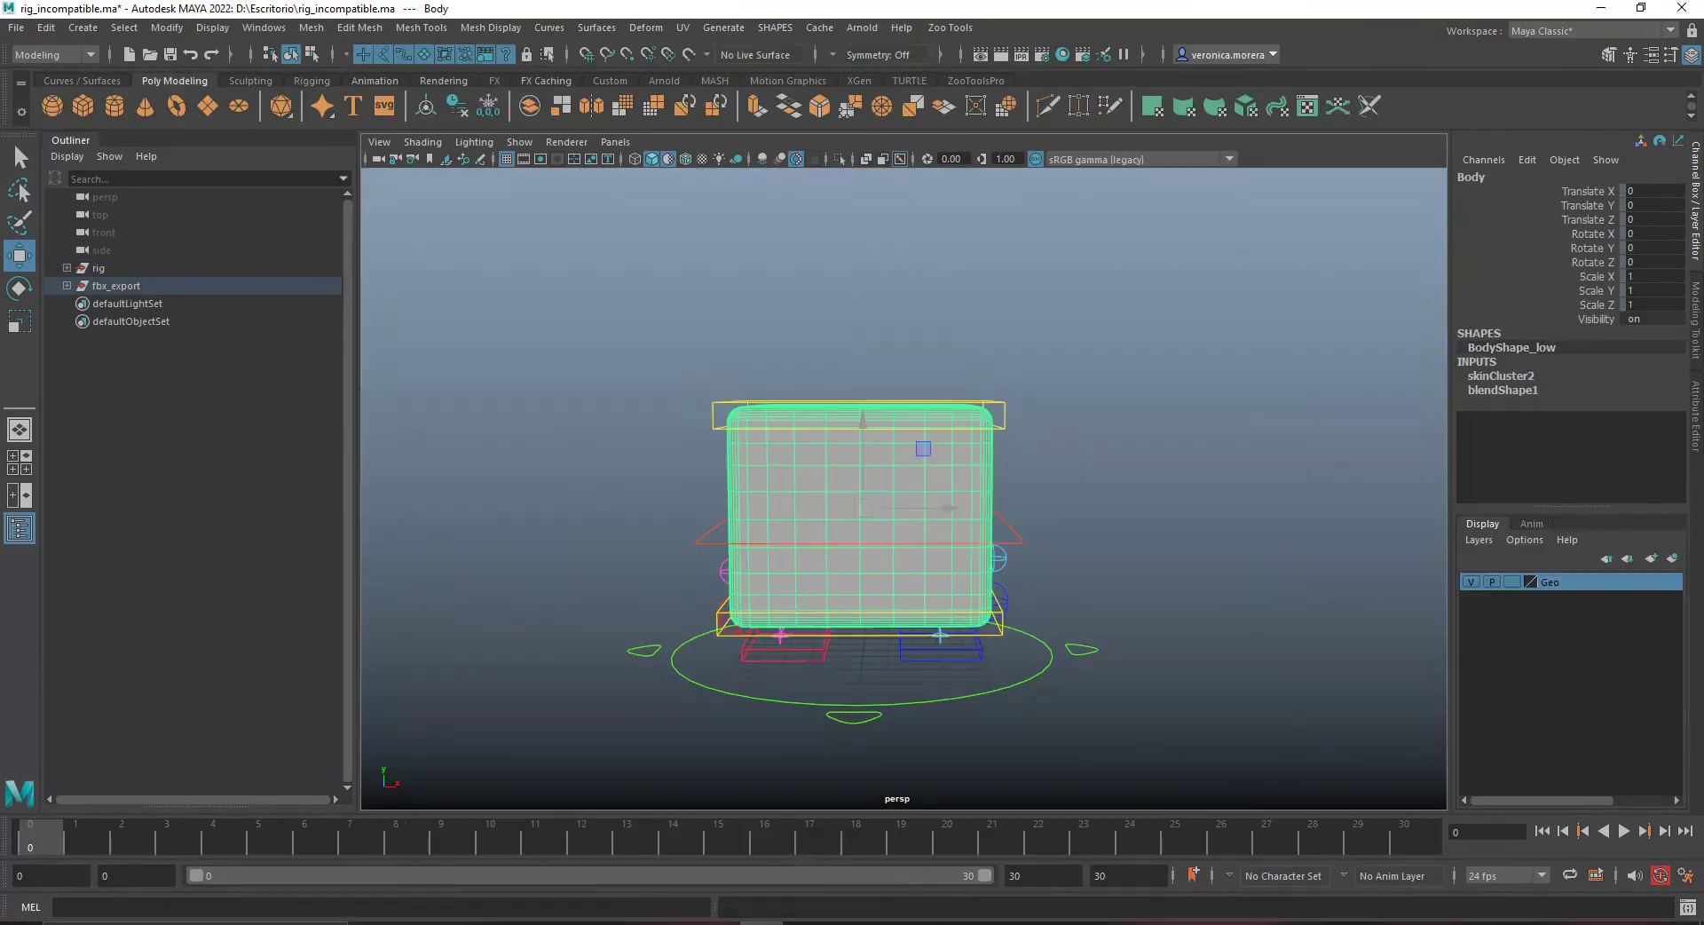
left_click(1148, 491)
left_click_drag(1148, 491, 986, 432, "alt")
left_click(986, 435)
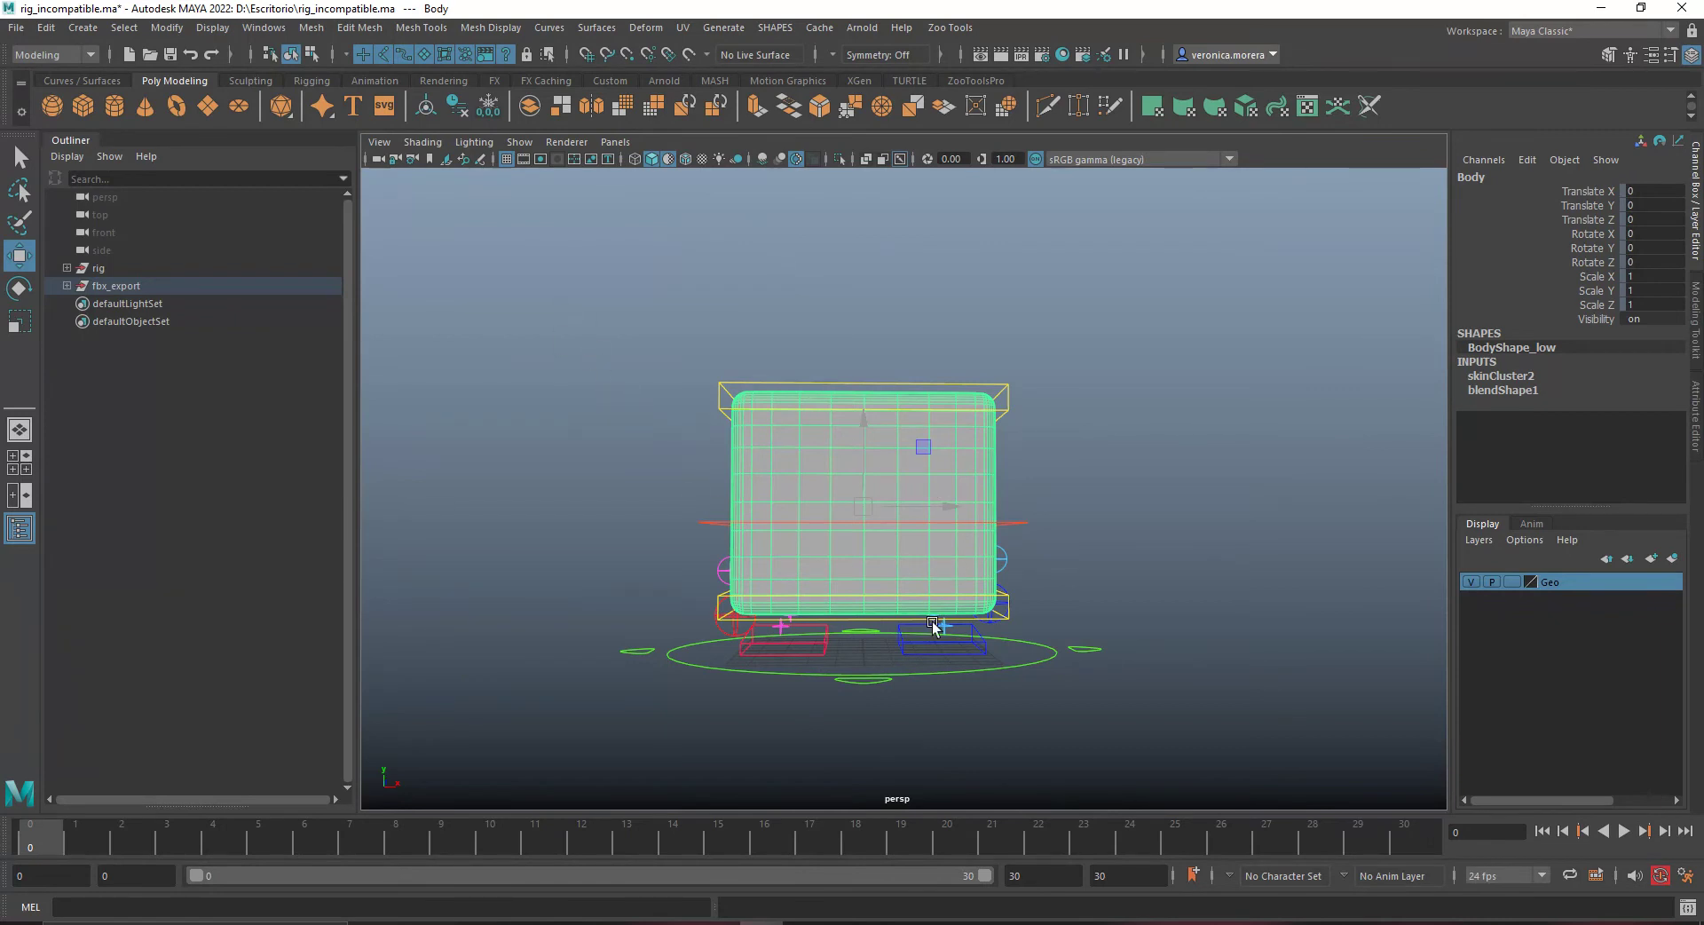
Expand blendShape1 in the Channel Box and look through the Deform menu without choosing anything
double_click(1506, 390)
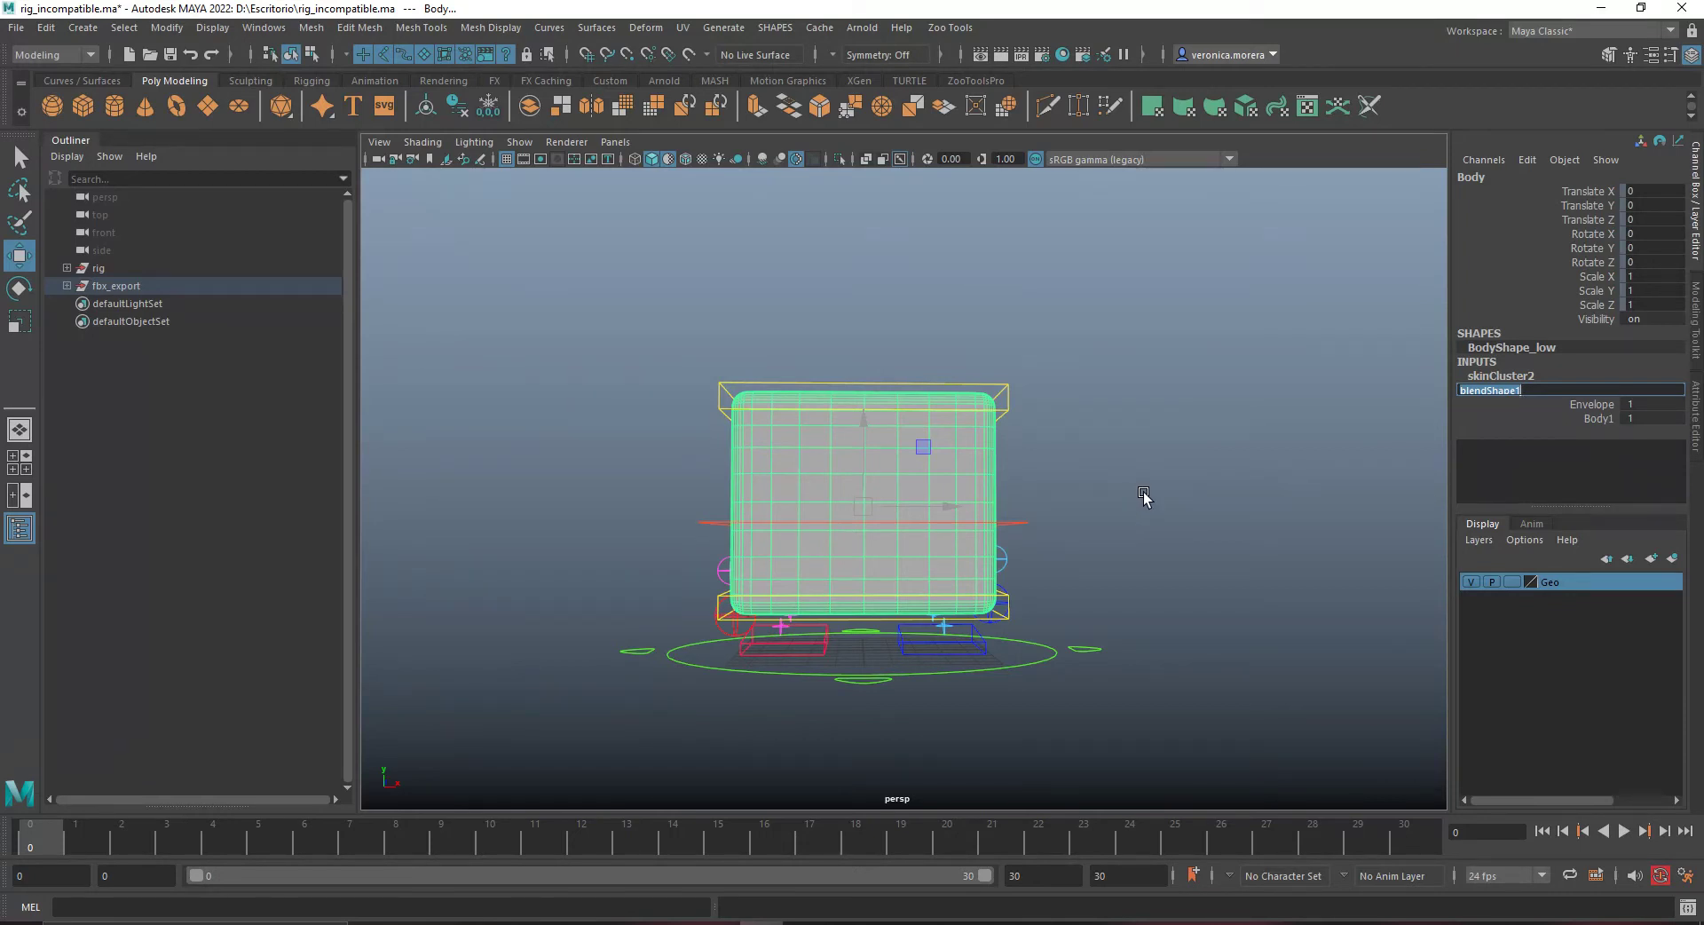
left_click(1099, 406)
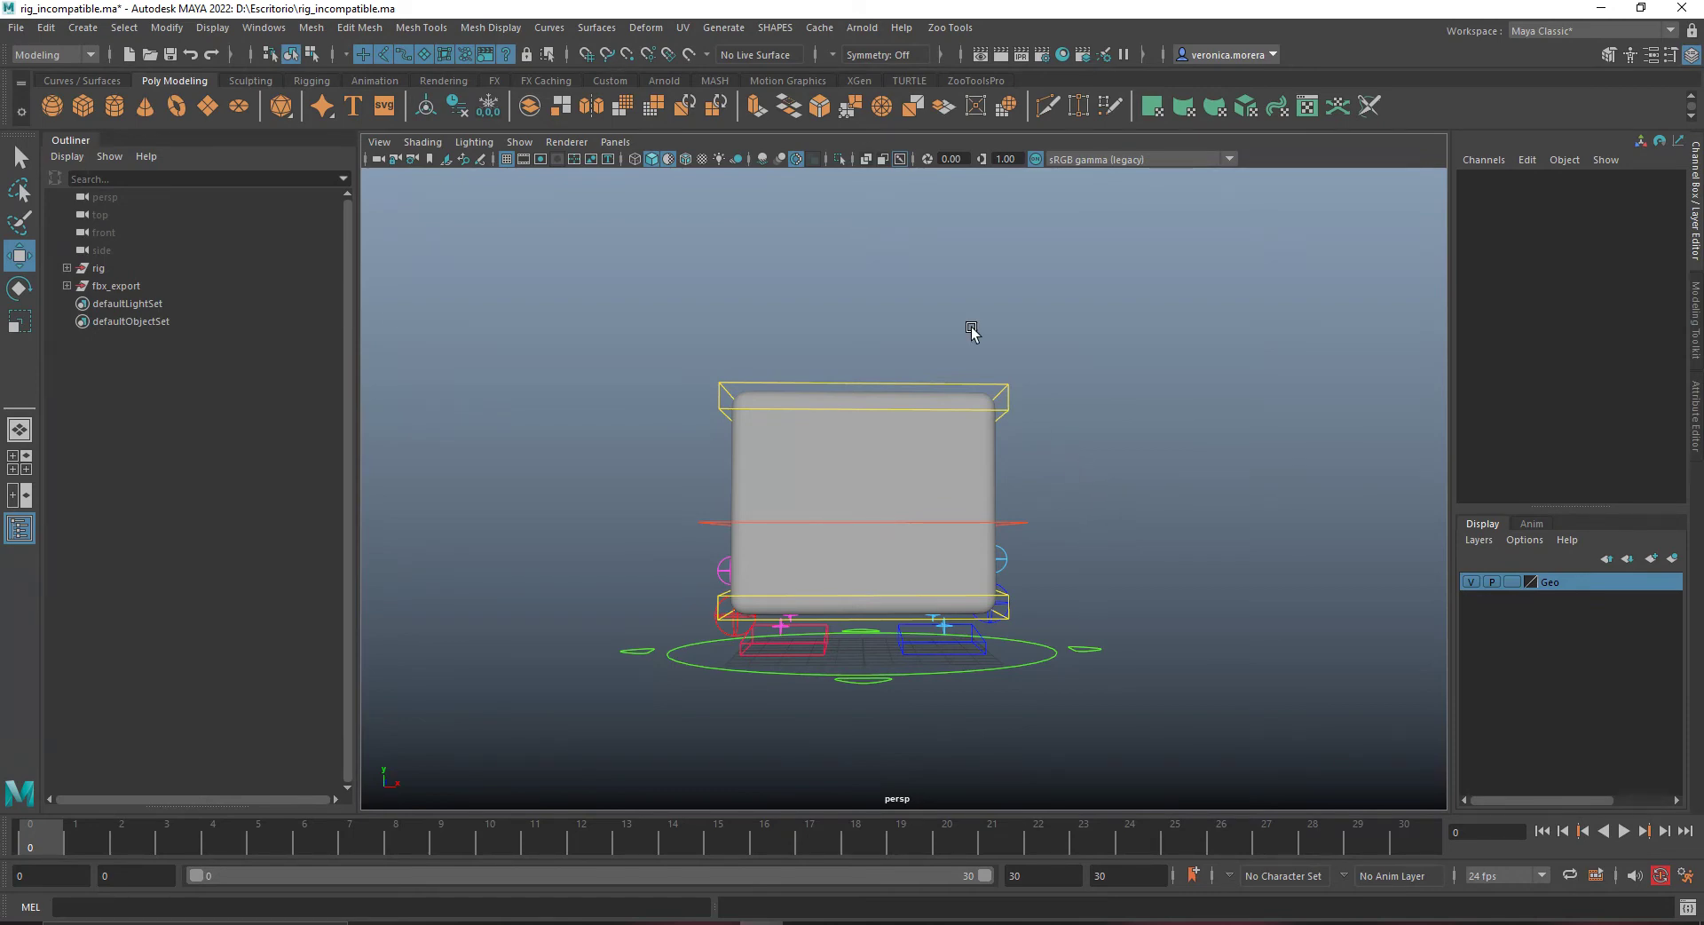
left_click(655, 27)
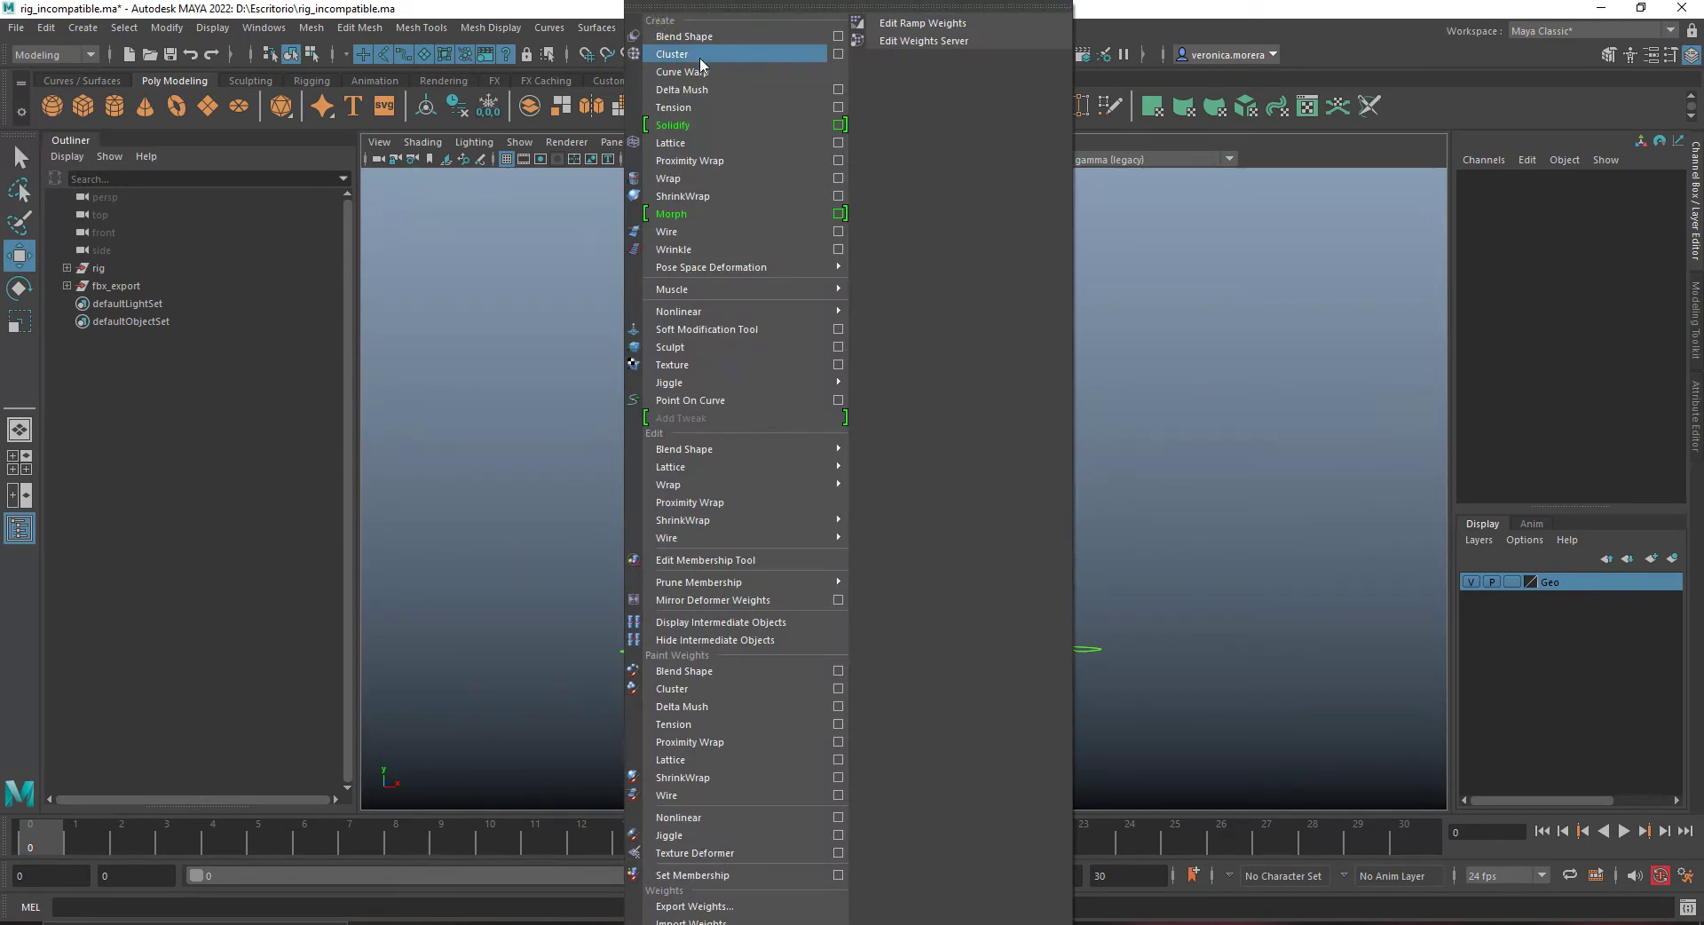
left_click(1216, 358)
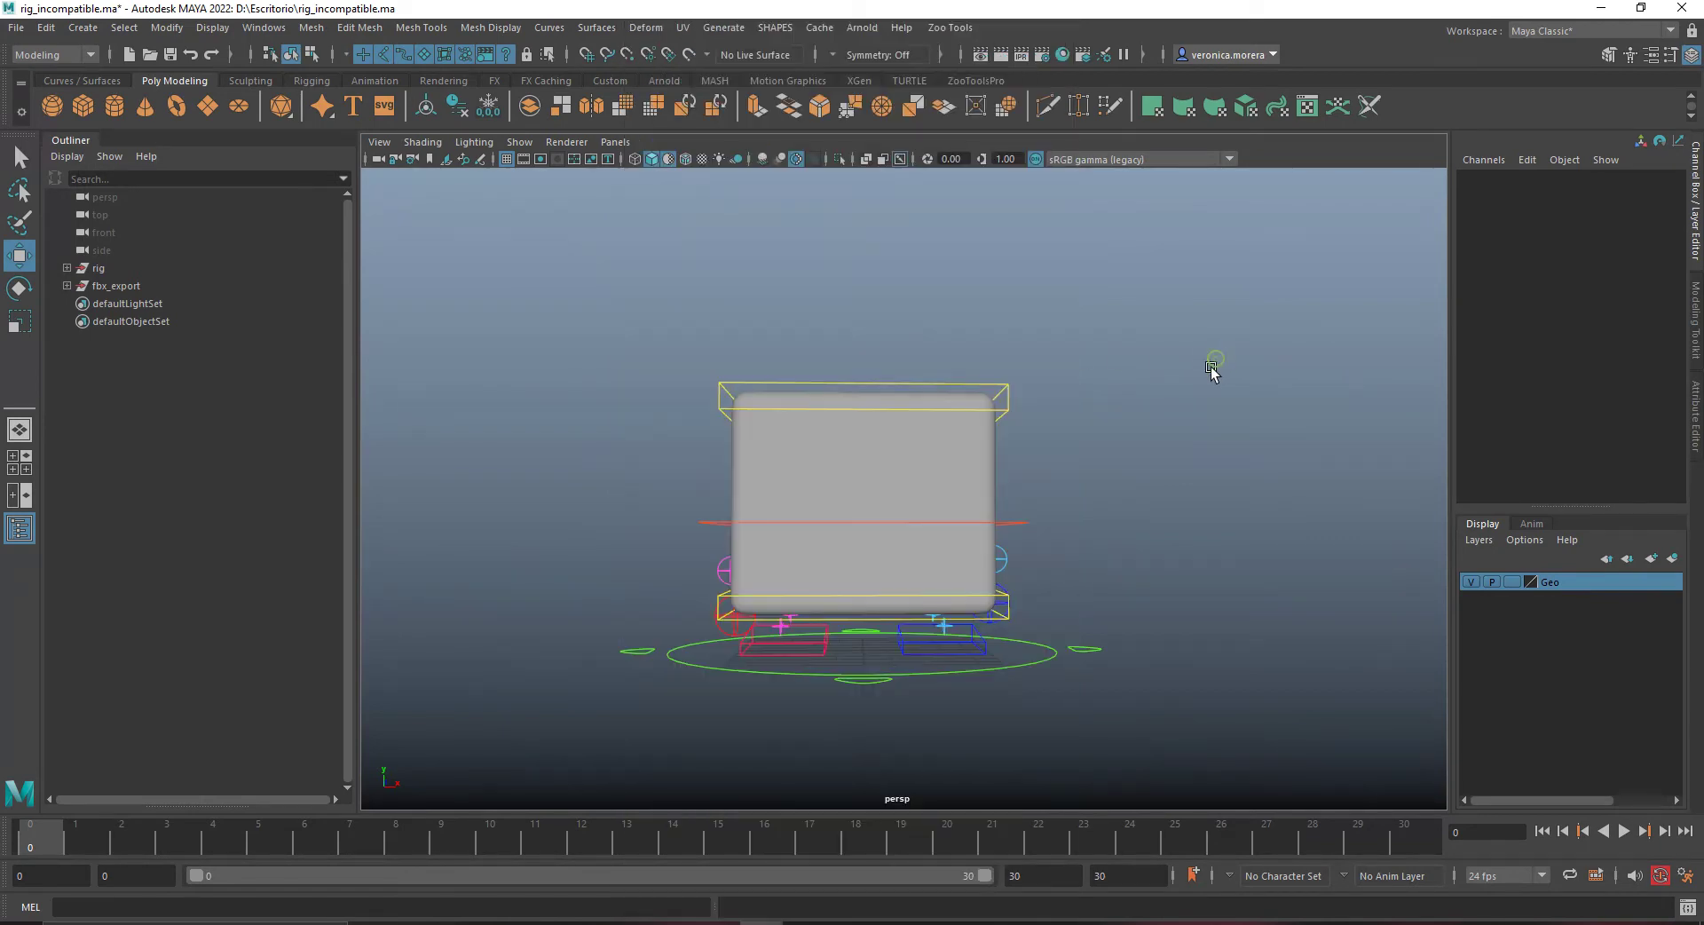
mouse_move(1029, 510)
left_mouse_down("alt")
mouse_move(1133, 494)
mouse_move(1057, 502)
left_mouse_up("alt")
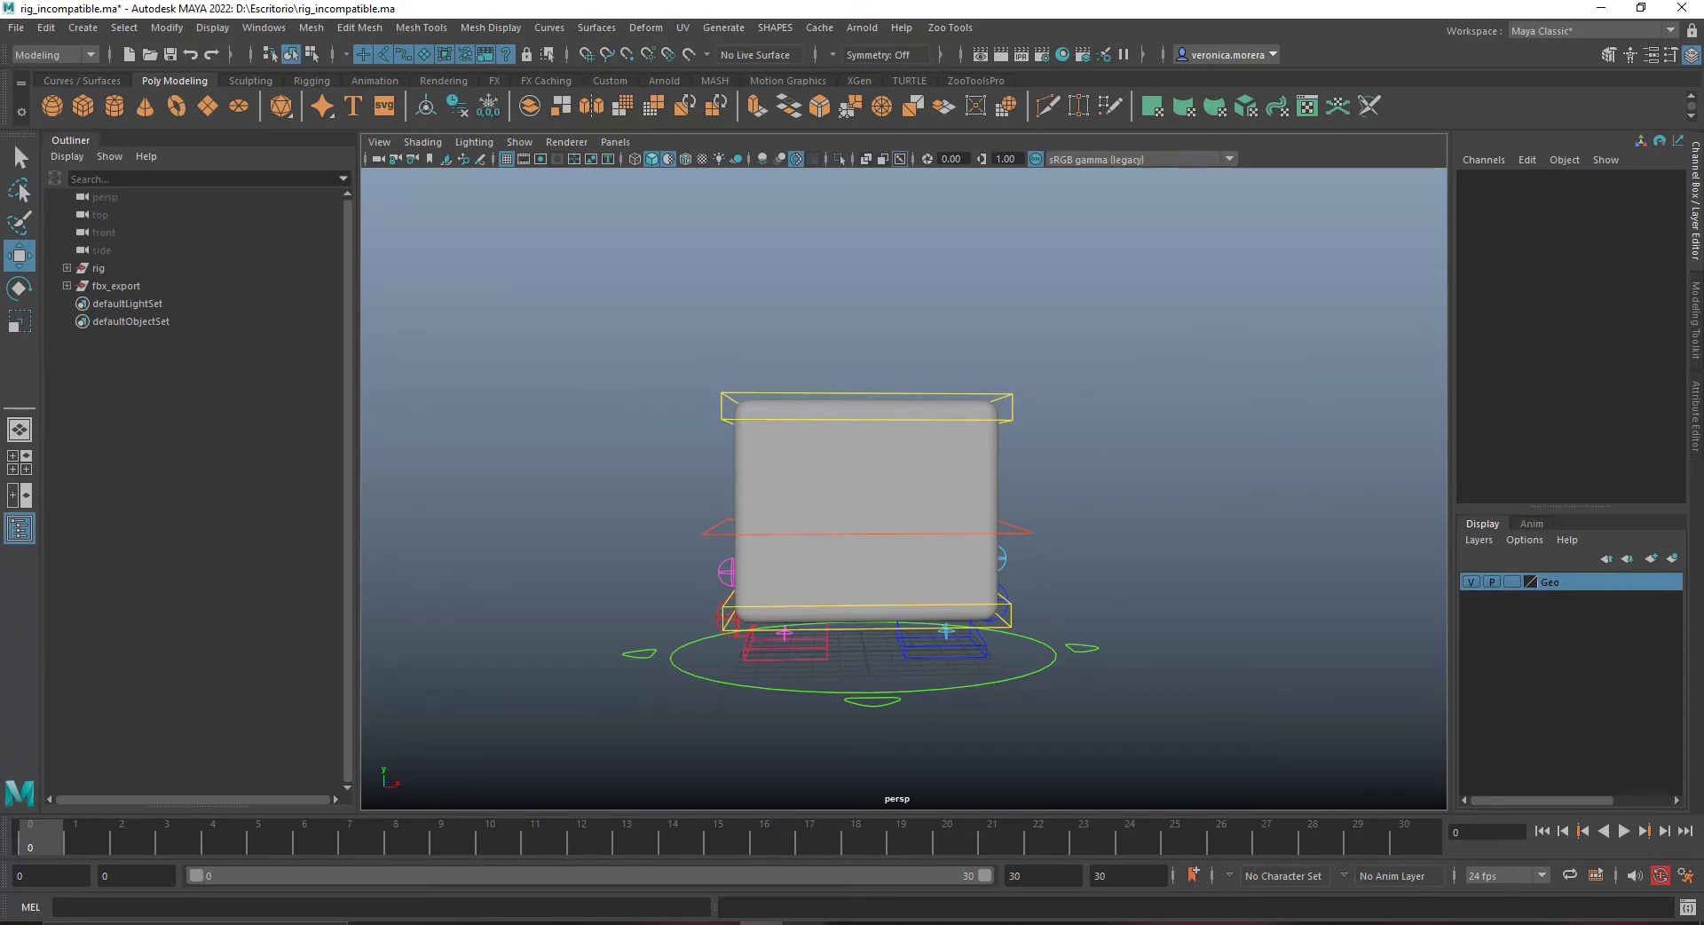
Reselect the Body mesh, then switch to the Maya 2019 session
left_click(971, 468)
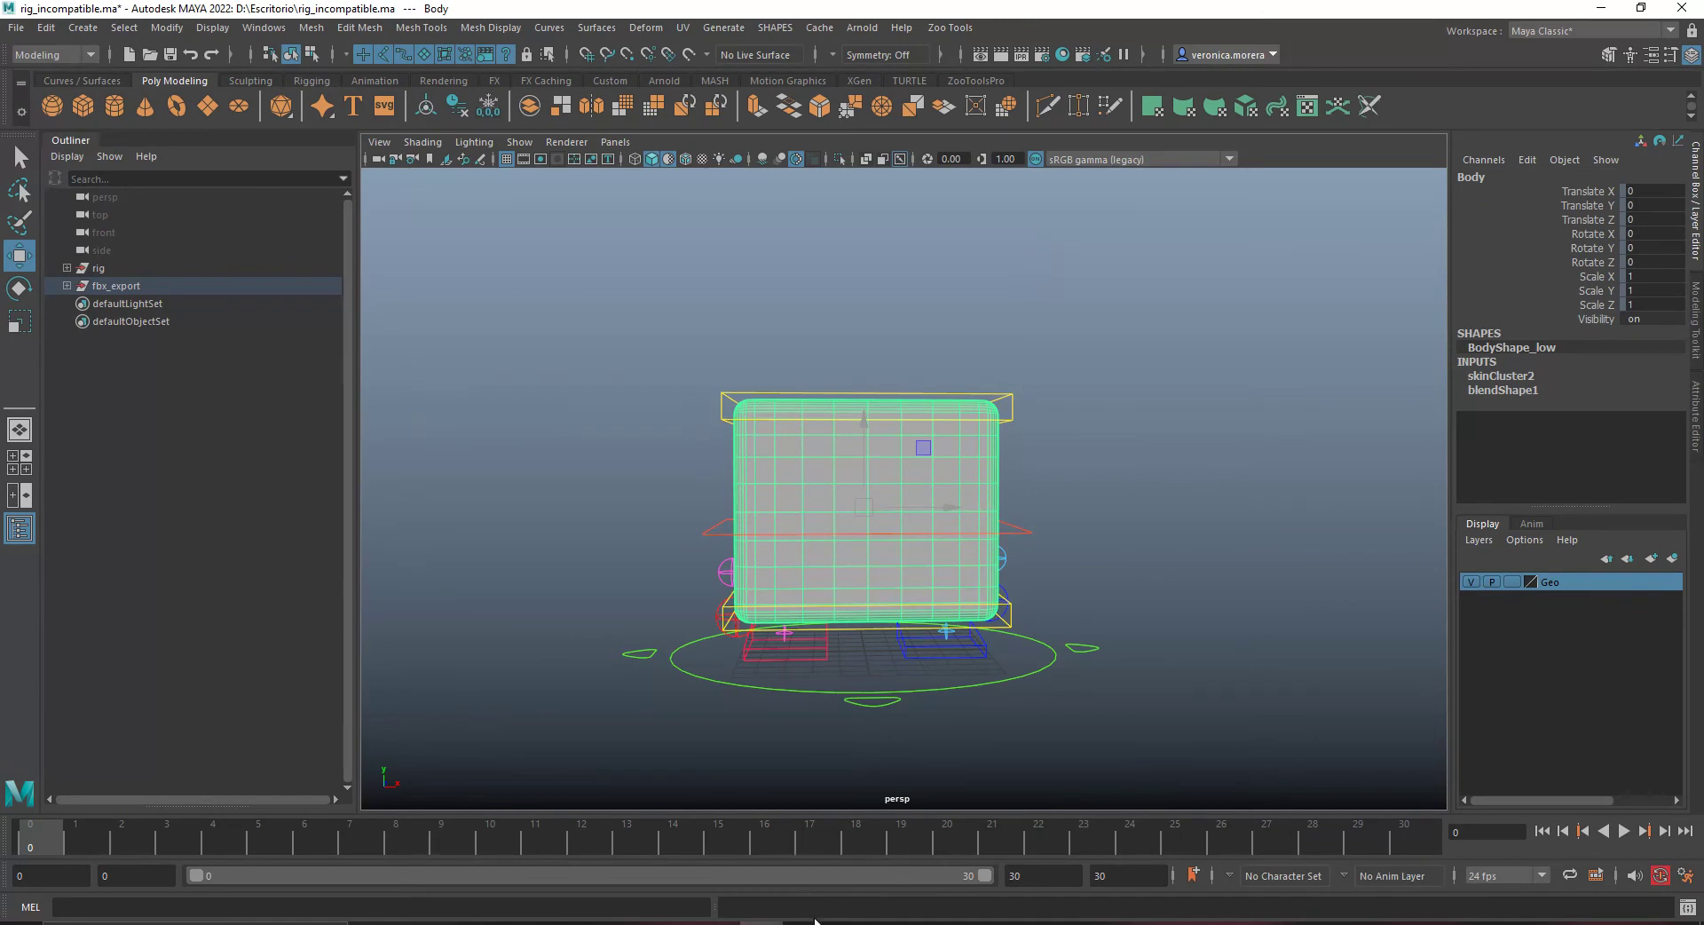
mouse_move(901, 920)
left_click(902, 866)
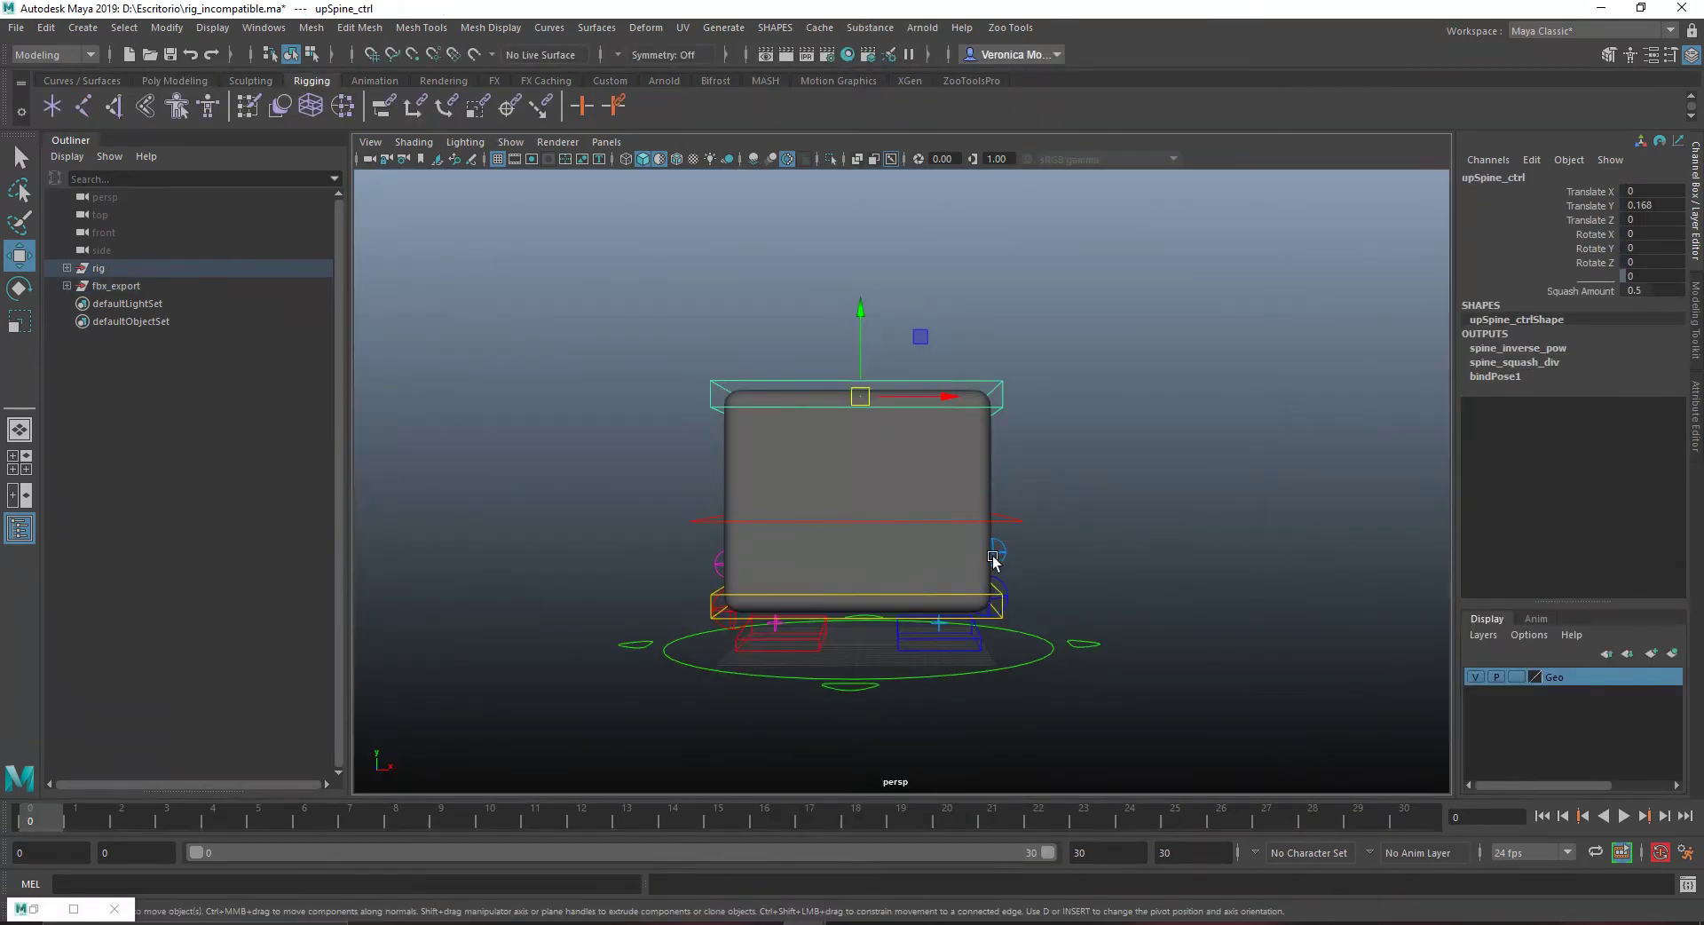
middle_click_drag(1053, 567, 1090, 453, "alt")
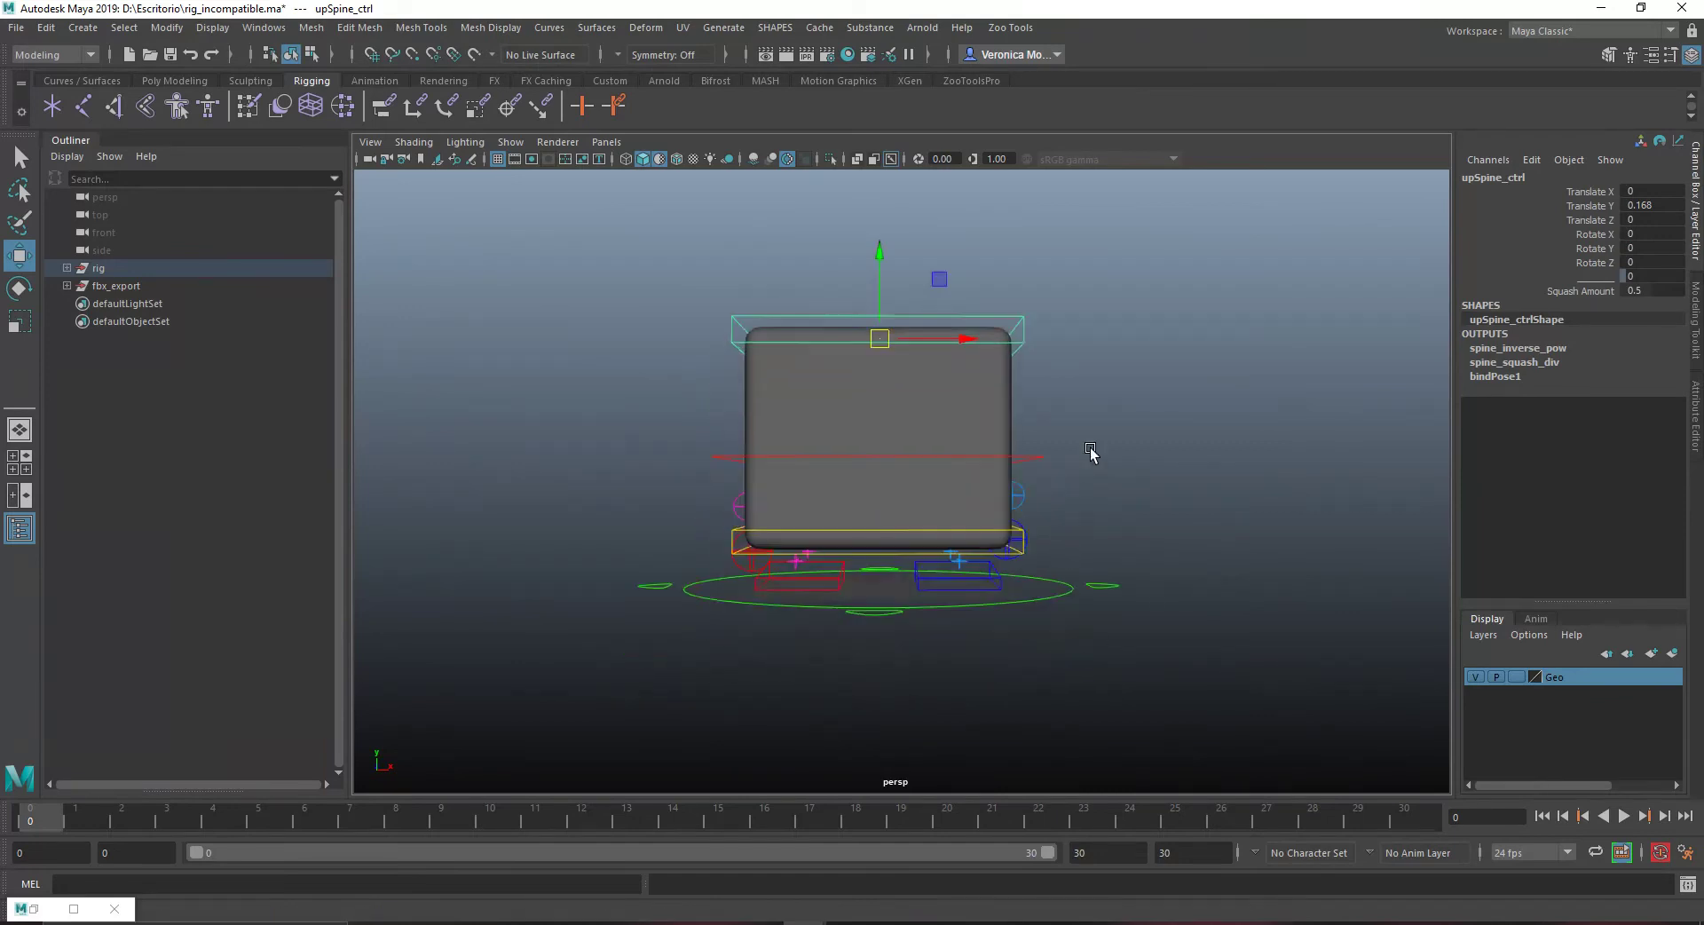
scroll(1091, 453, "up", 4)
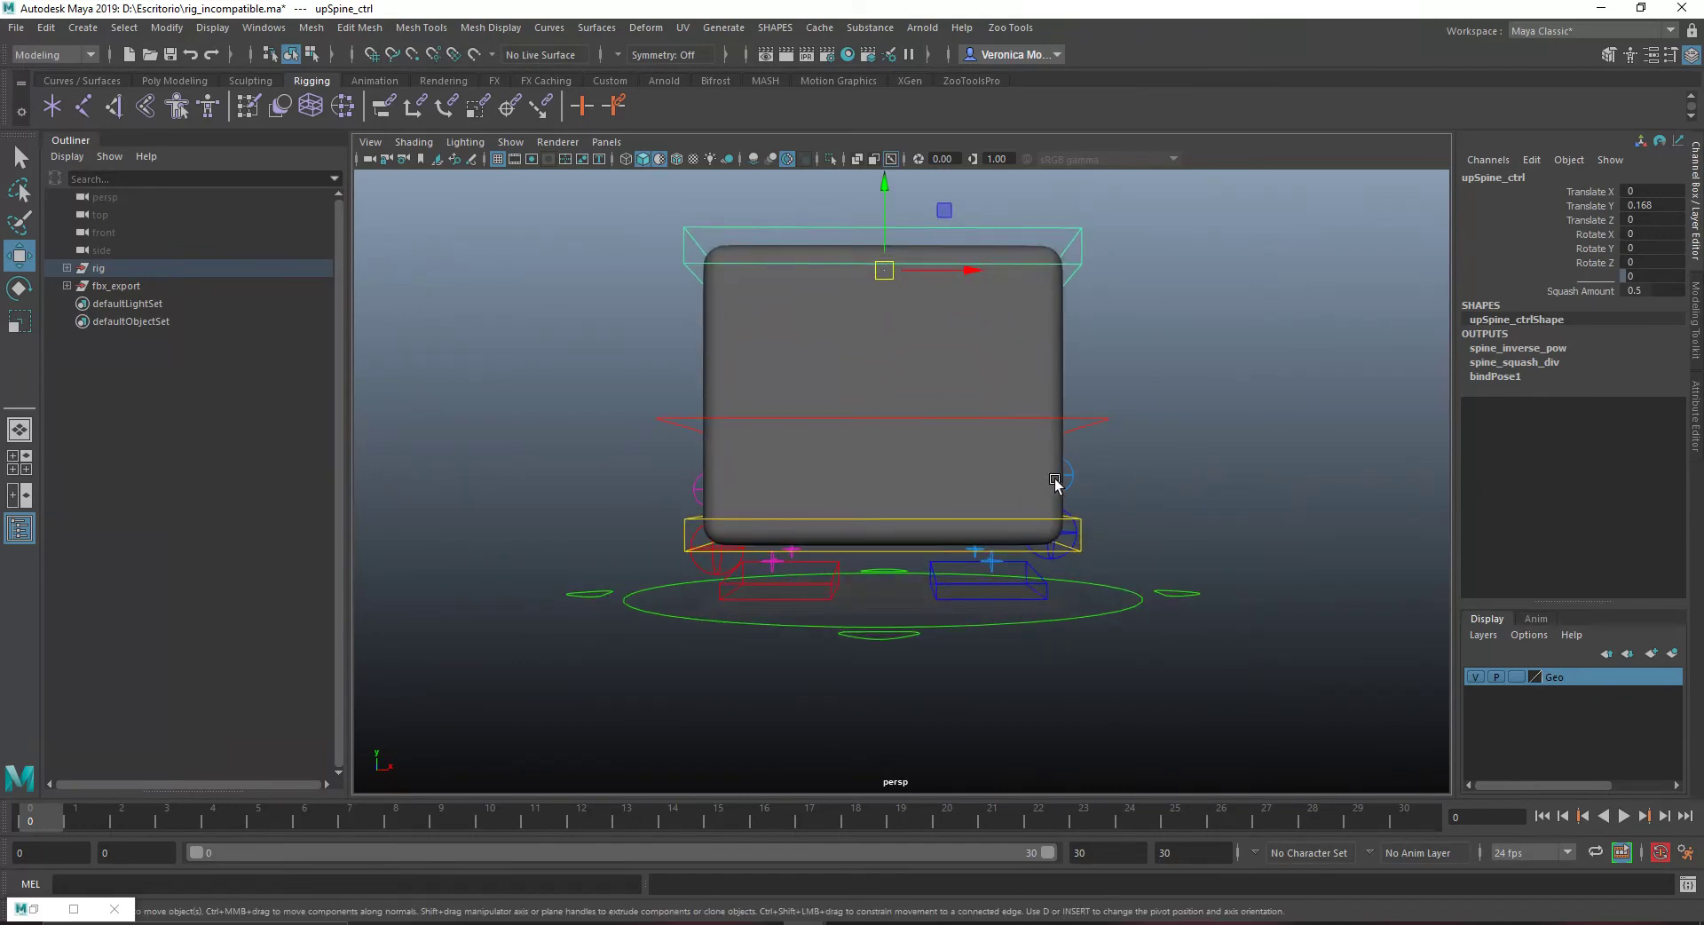
left_click(1224, 434)
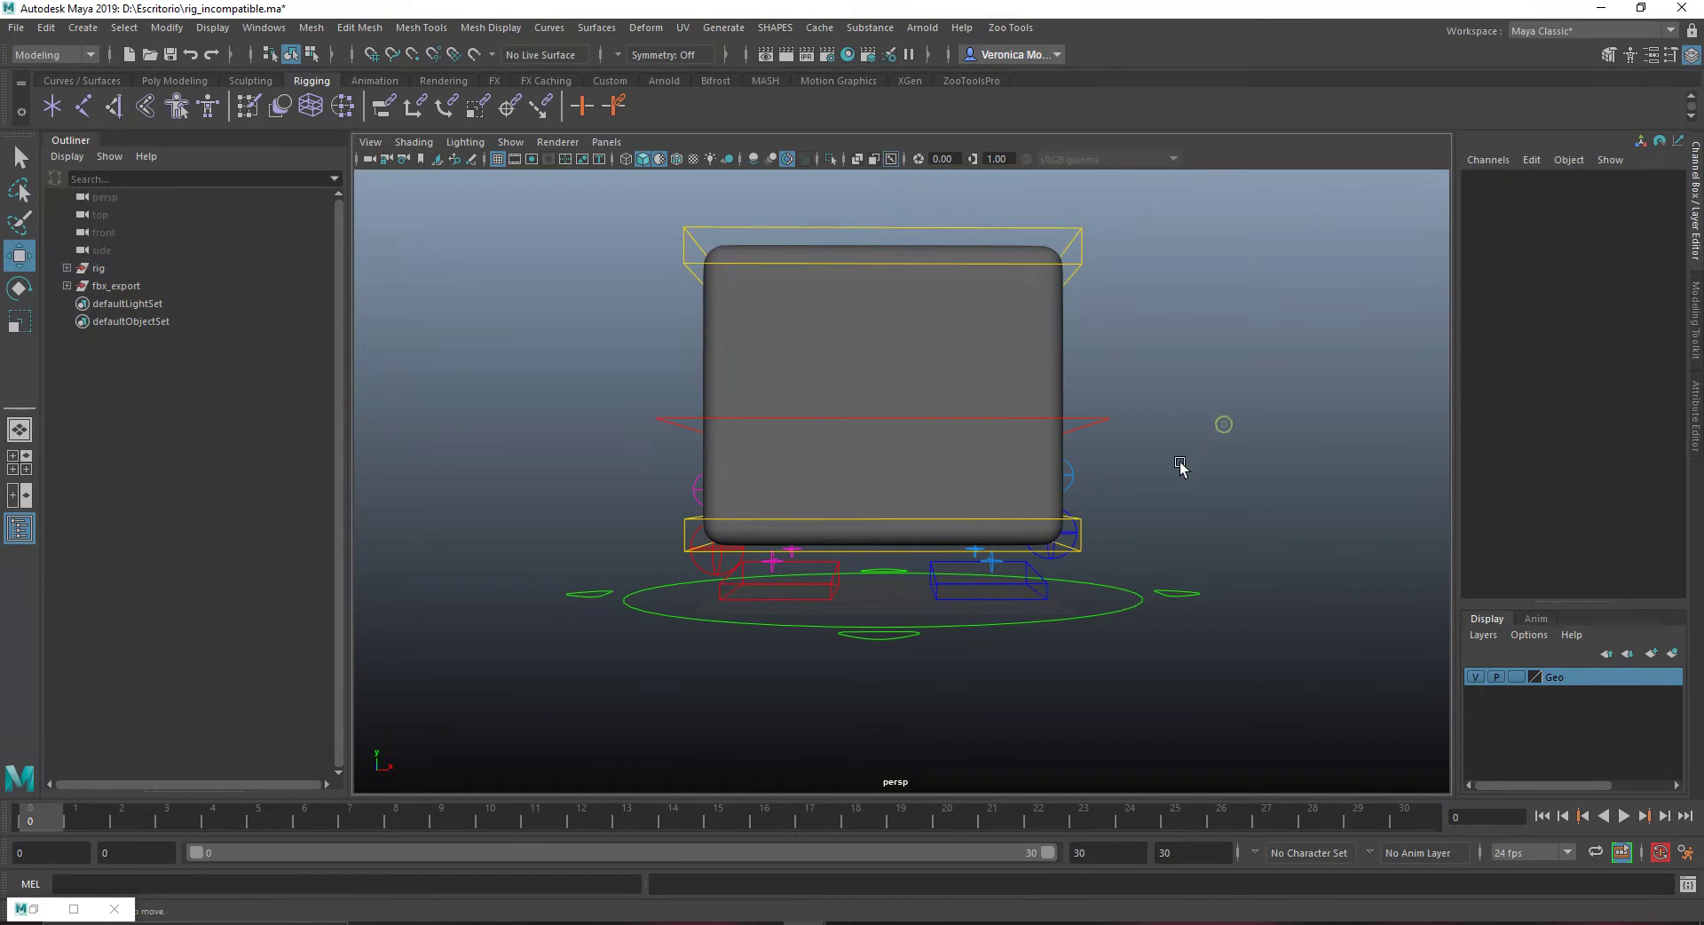
scroll(1153, 452, "down", 3)
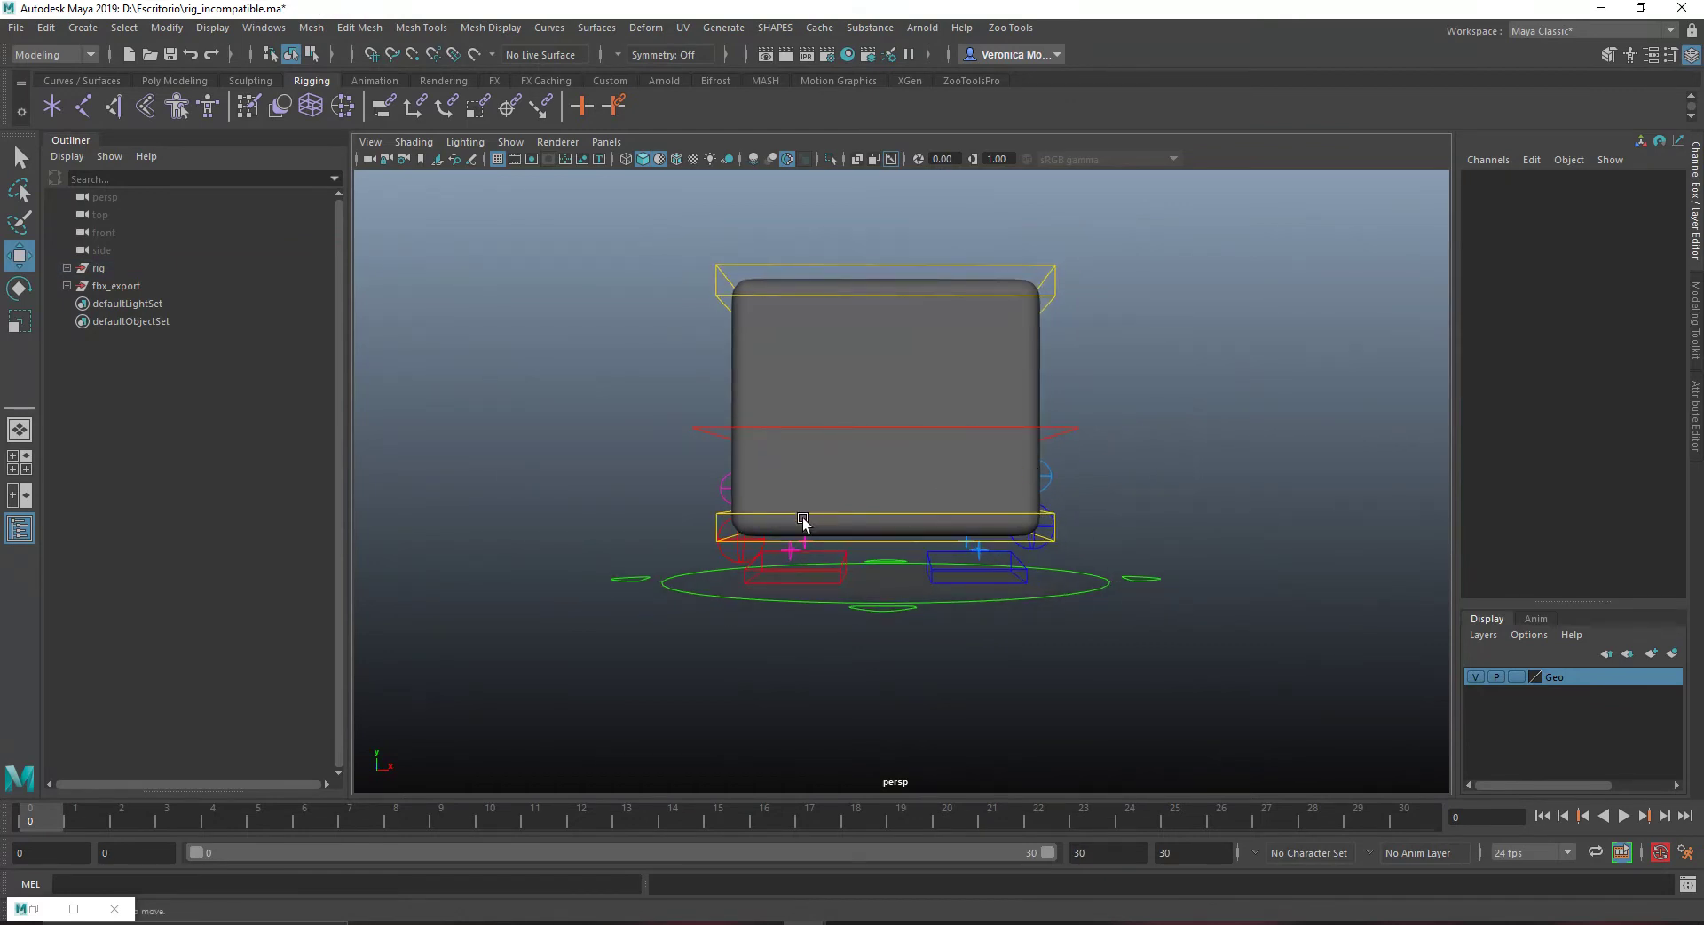
left_click_drag(913, 532, 836, 525, "alt")
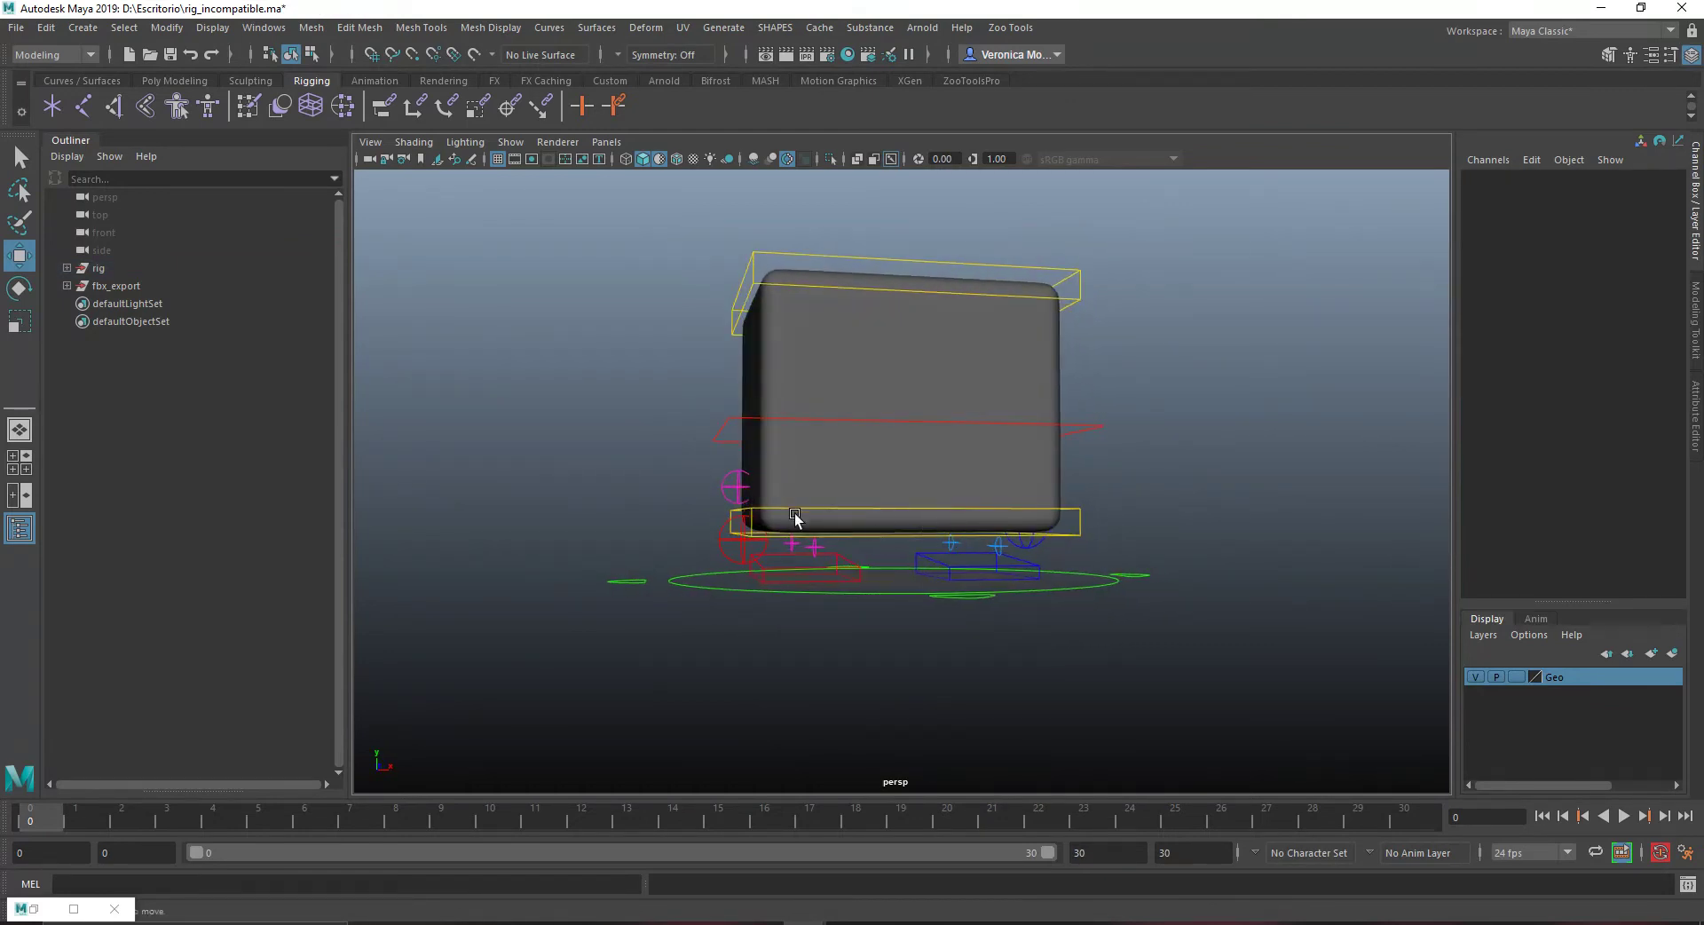
right_click_drag(752, 487, 835, 526, "alt")
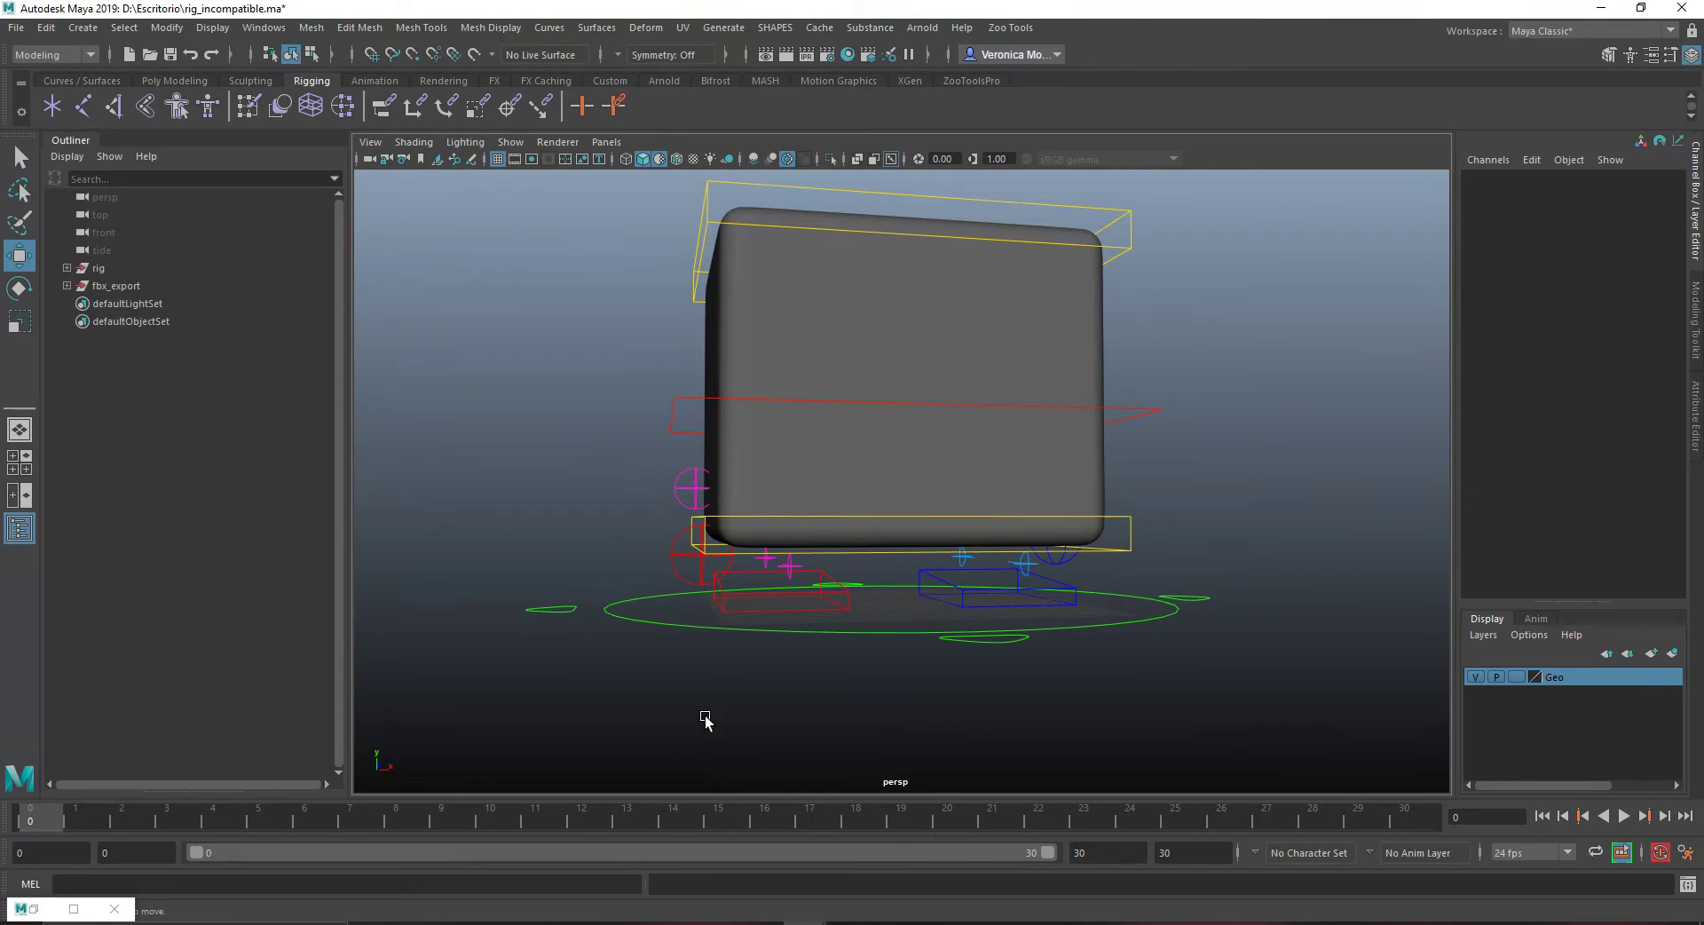
right_click_drag(1173, 575, 1100, 530, "alt")
left_click_drag(1100, 529, 1057, 533, "alt")
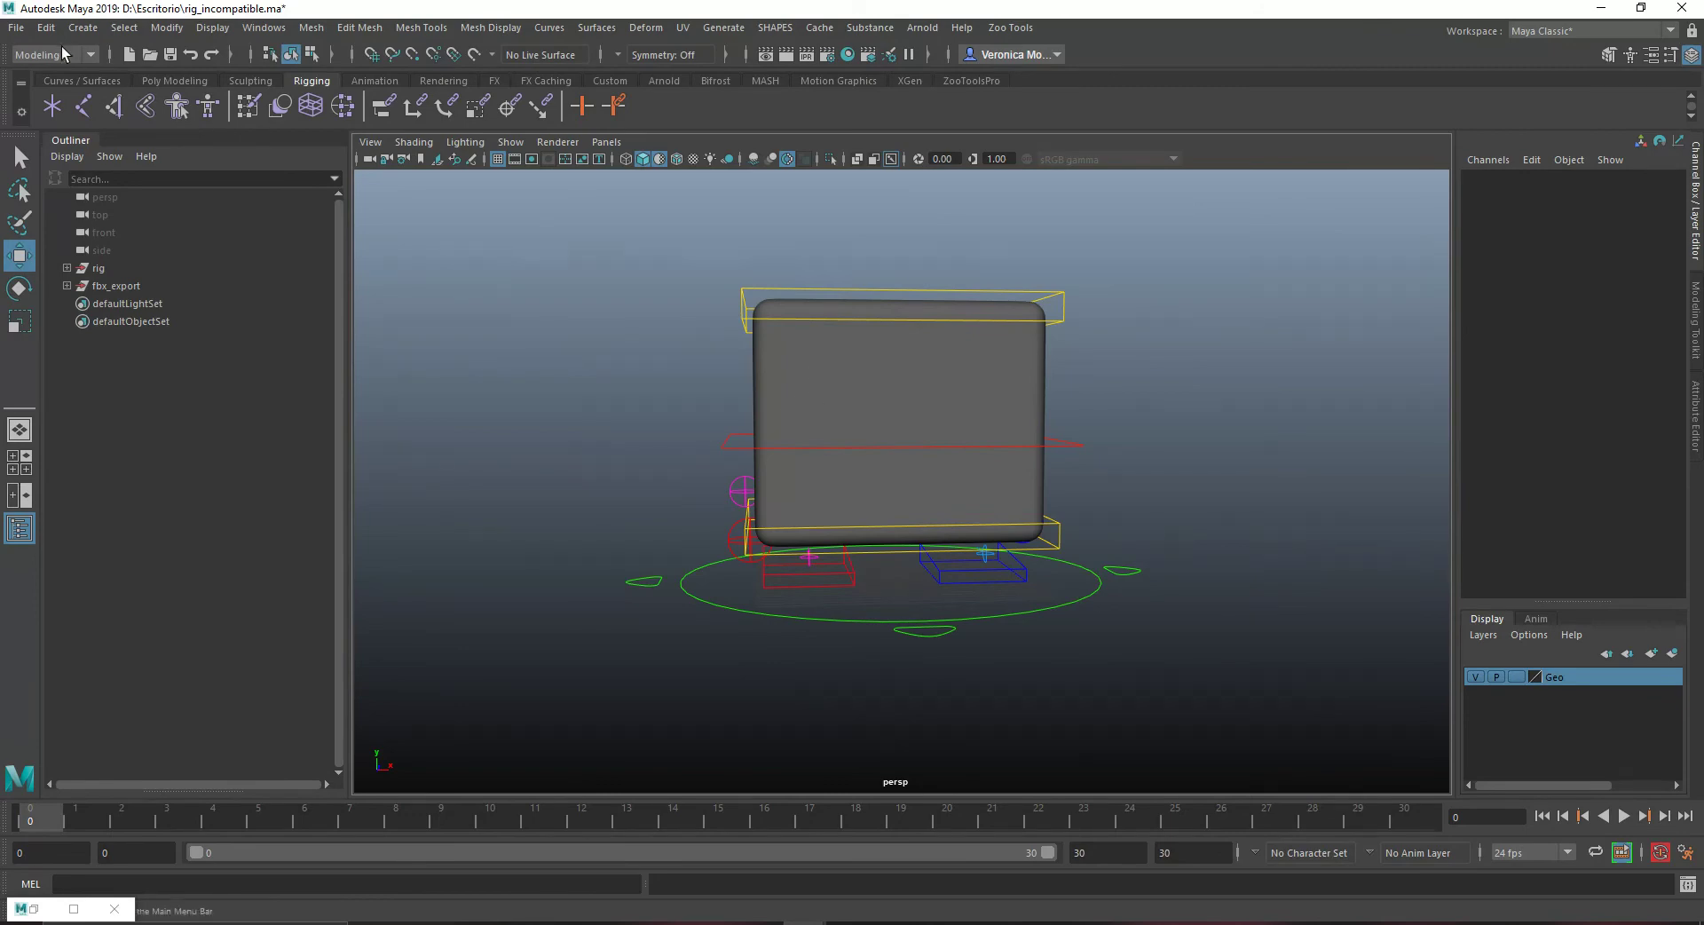
Open the Optimize Scene Size Options dialog and close it without running it
left_click(16, 28)
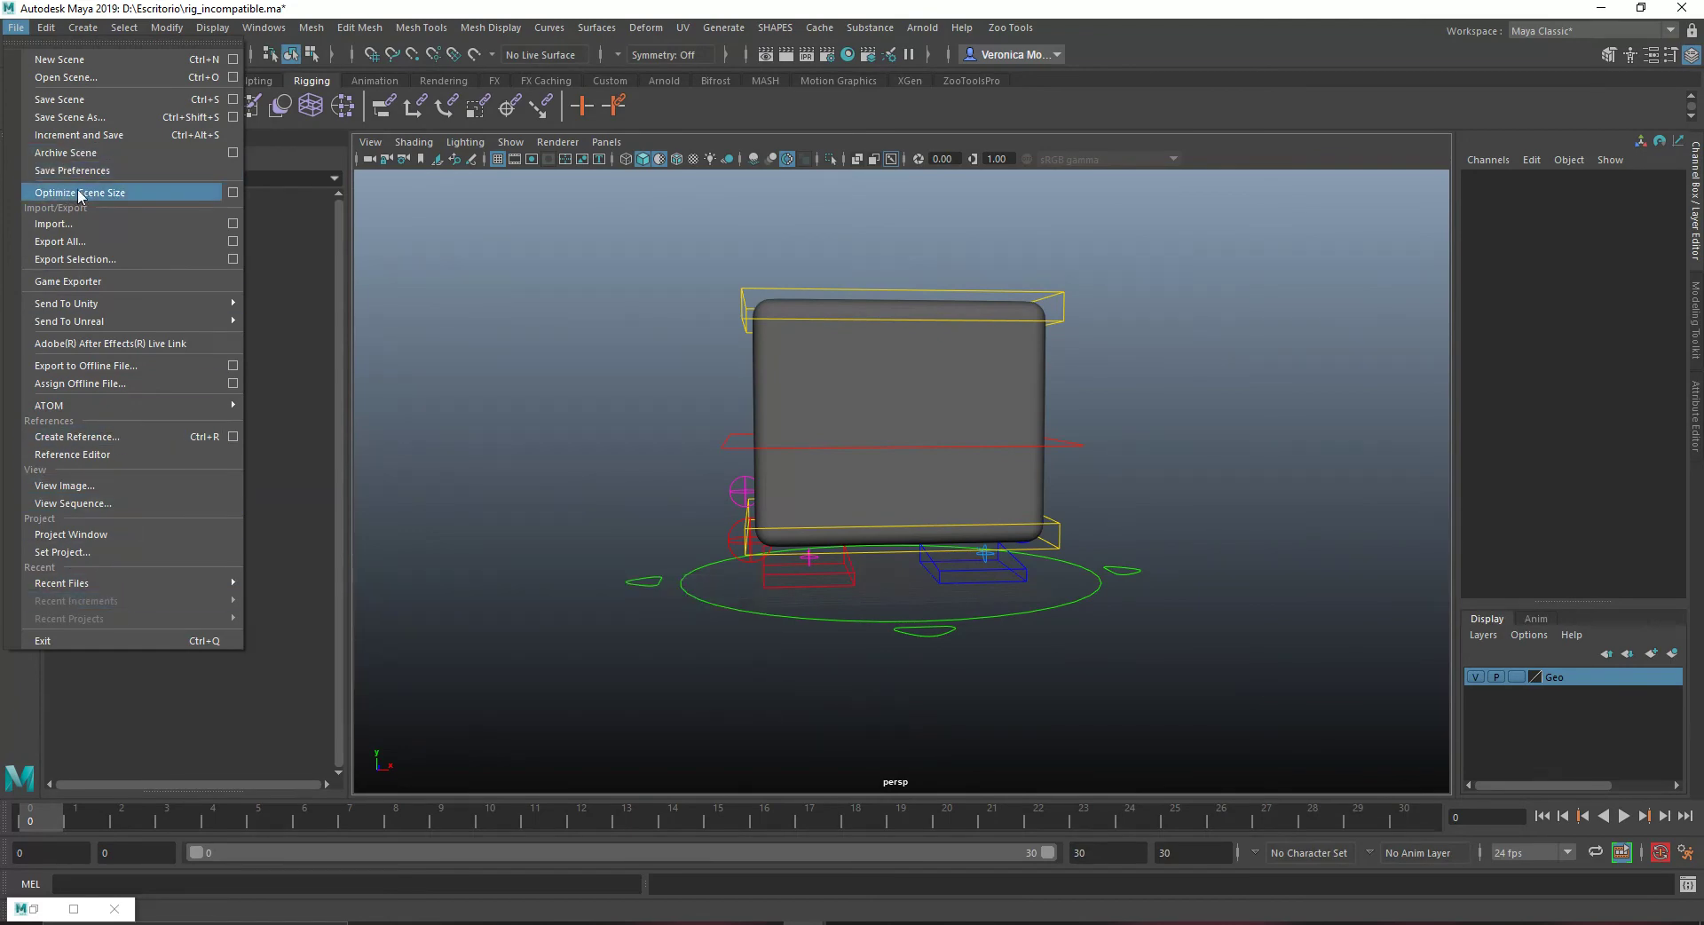
left_click(233, 192)
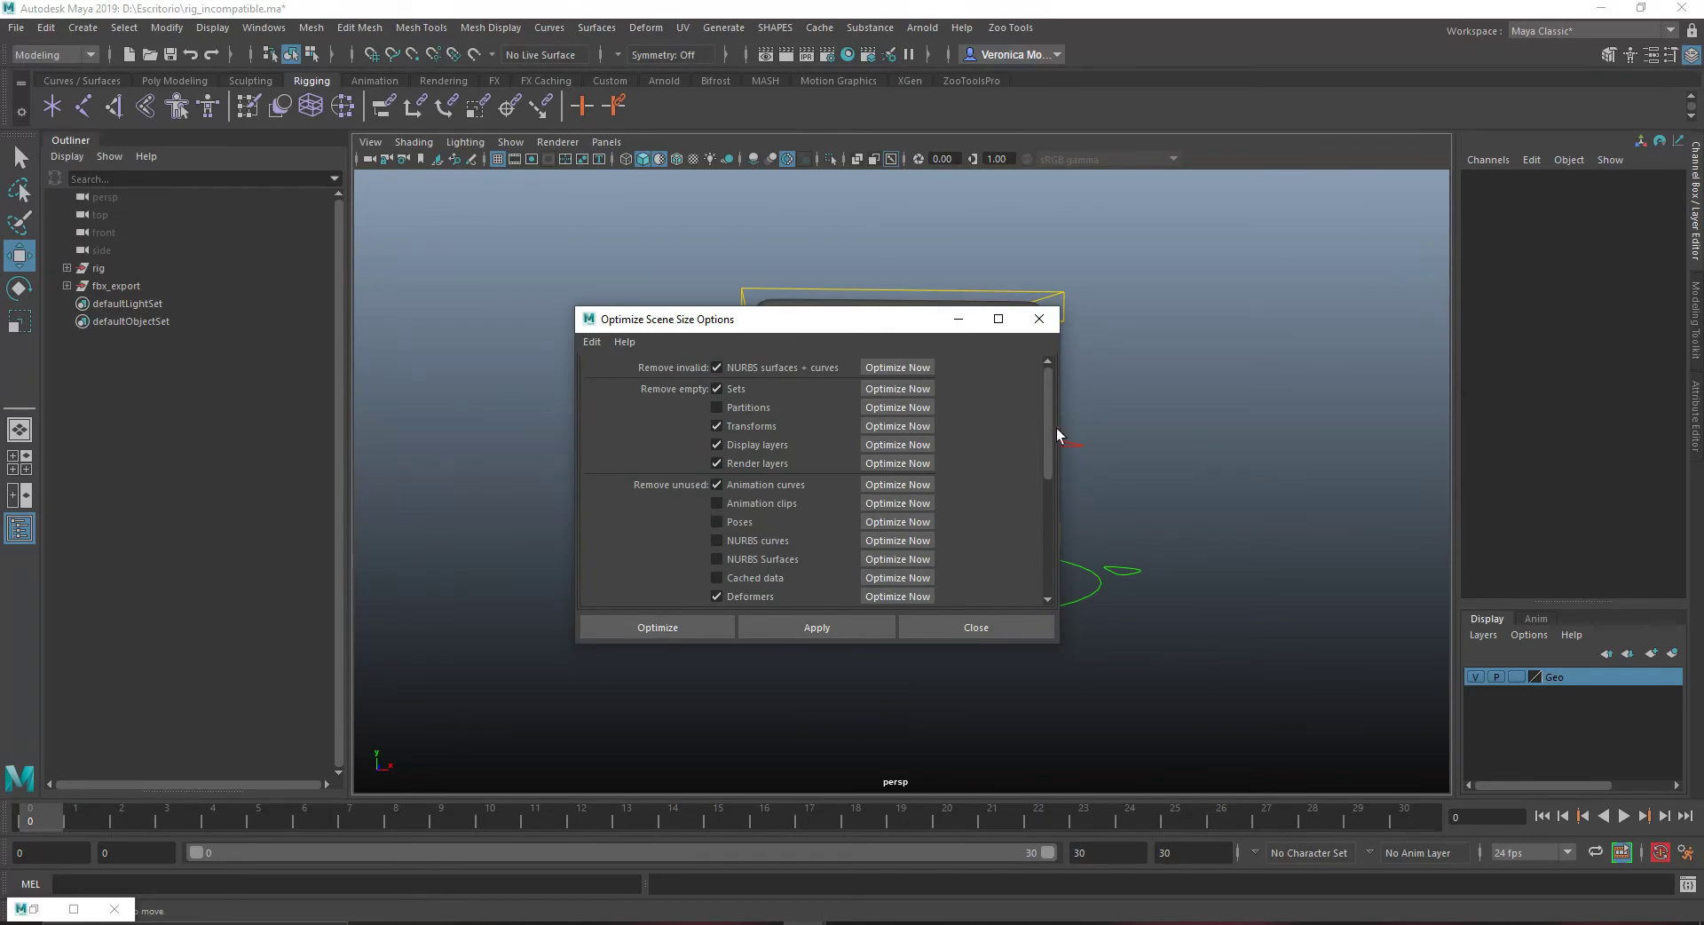
left_click_drag(1049, 414, 1088, 617)
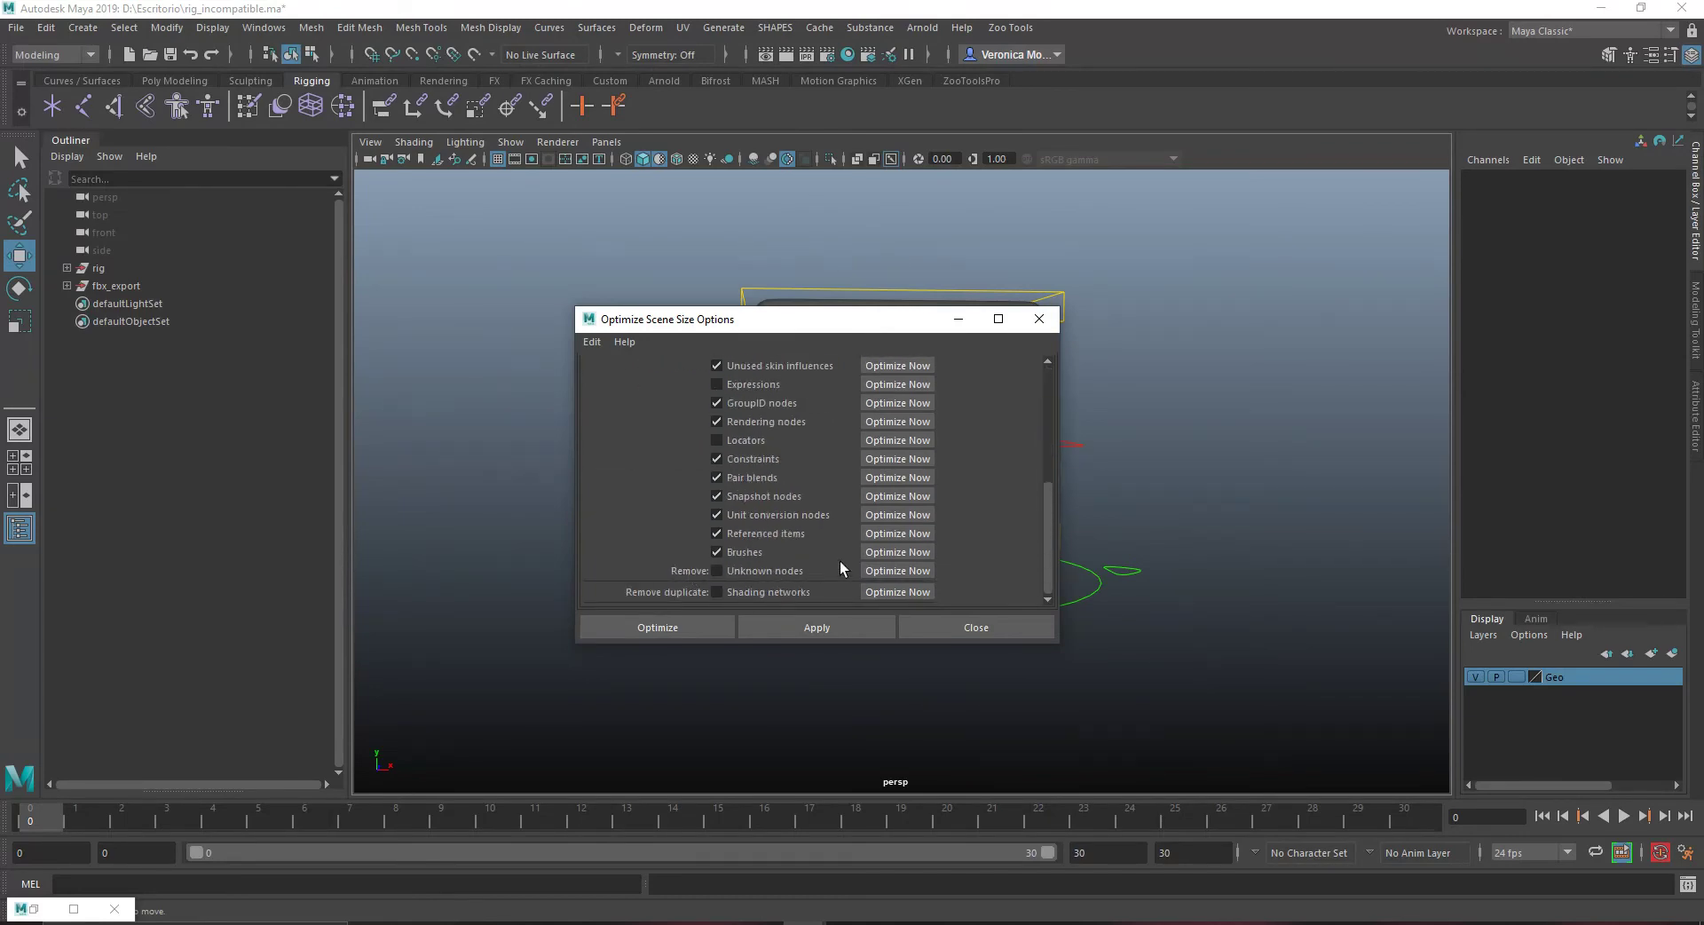
left_click(1039, 318)
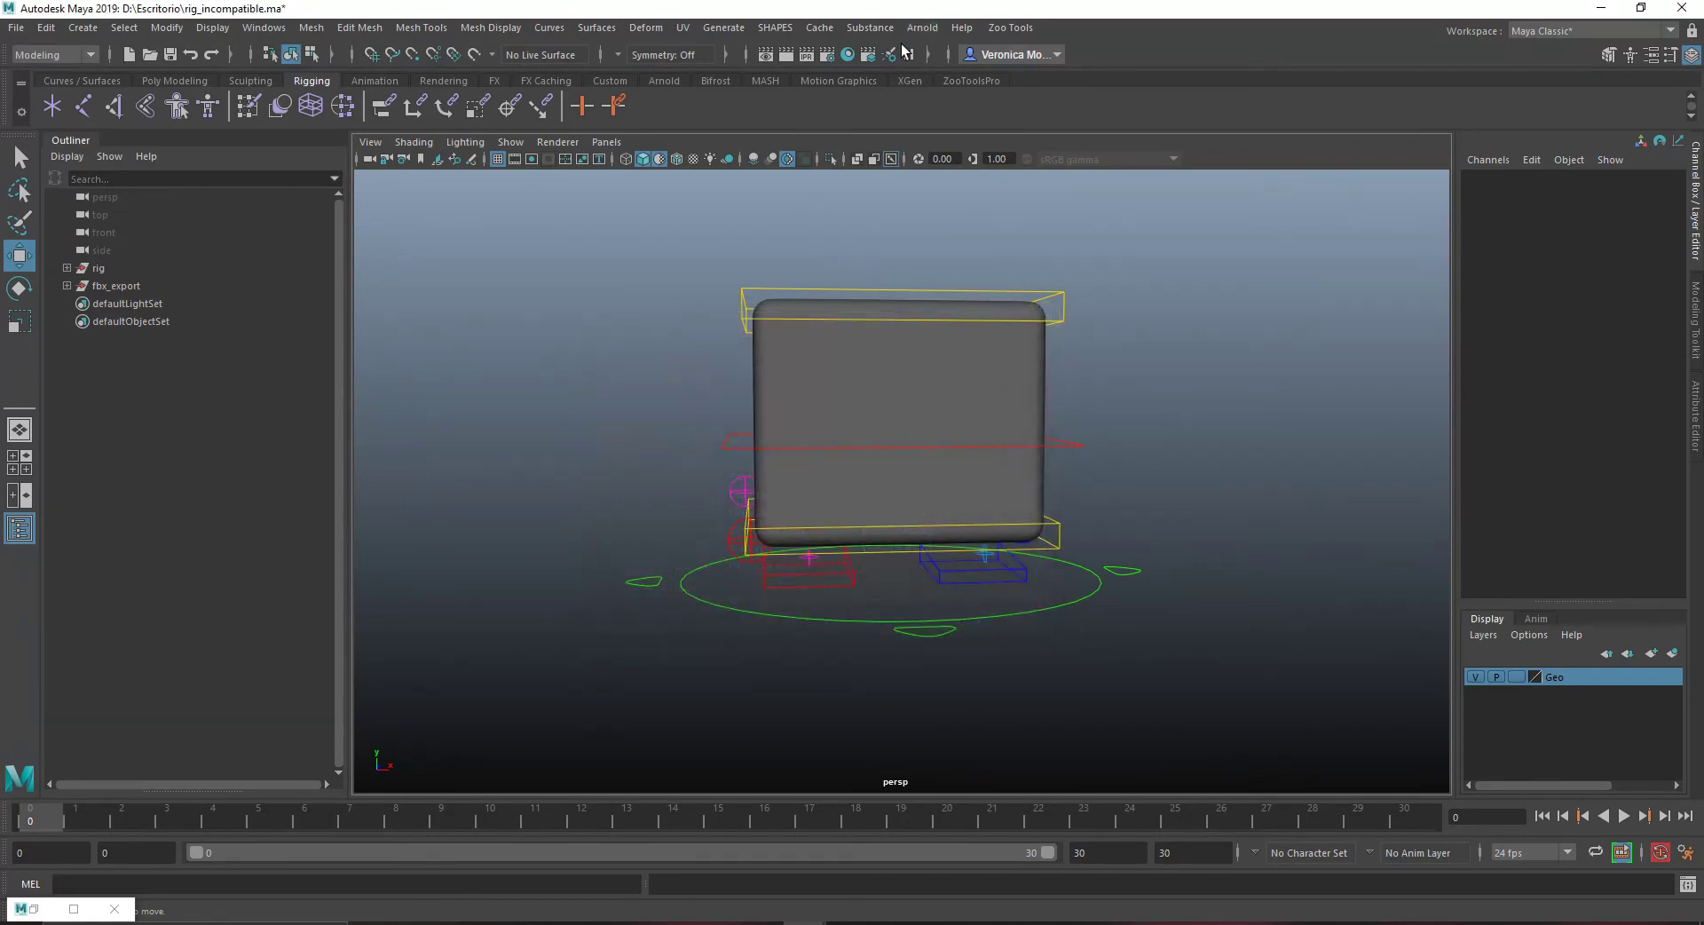
Run Delete Unused Nodes in Hypershade, removing unused materials like BackpackB
left_click(847, 55)
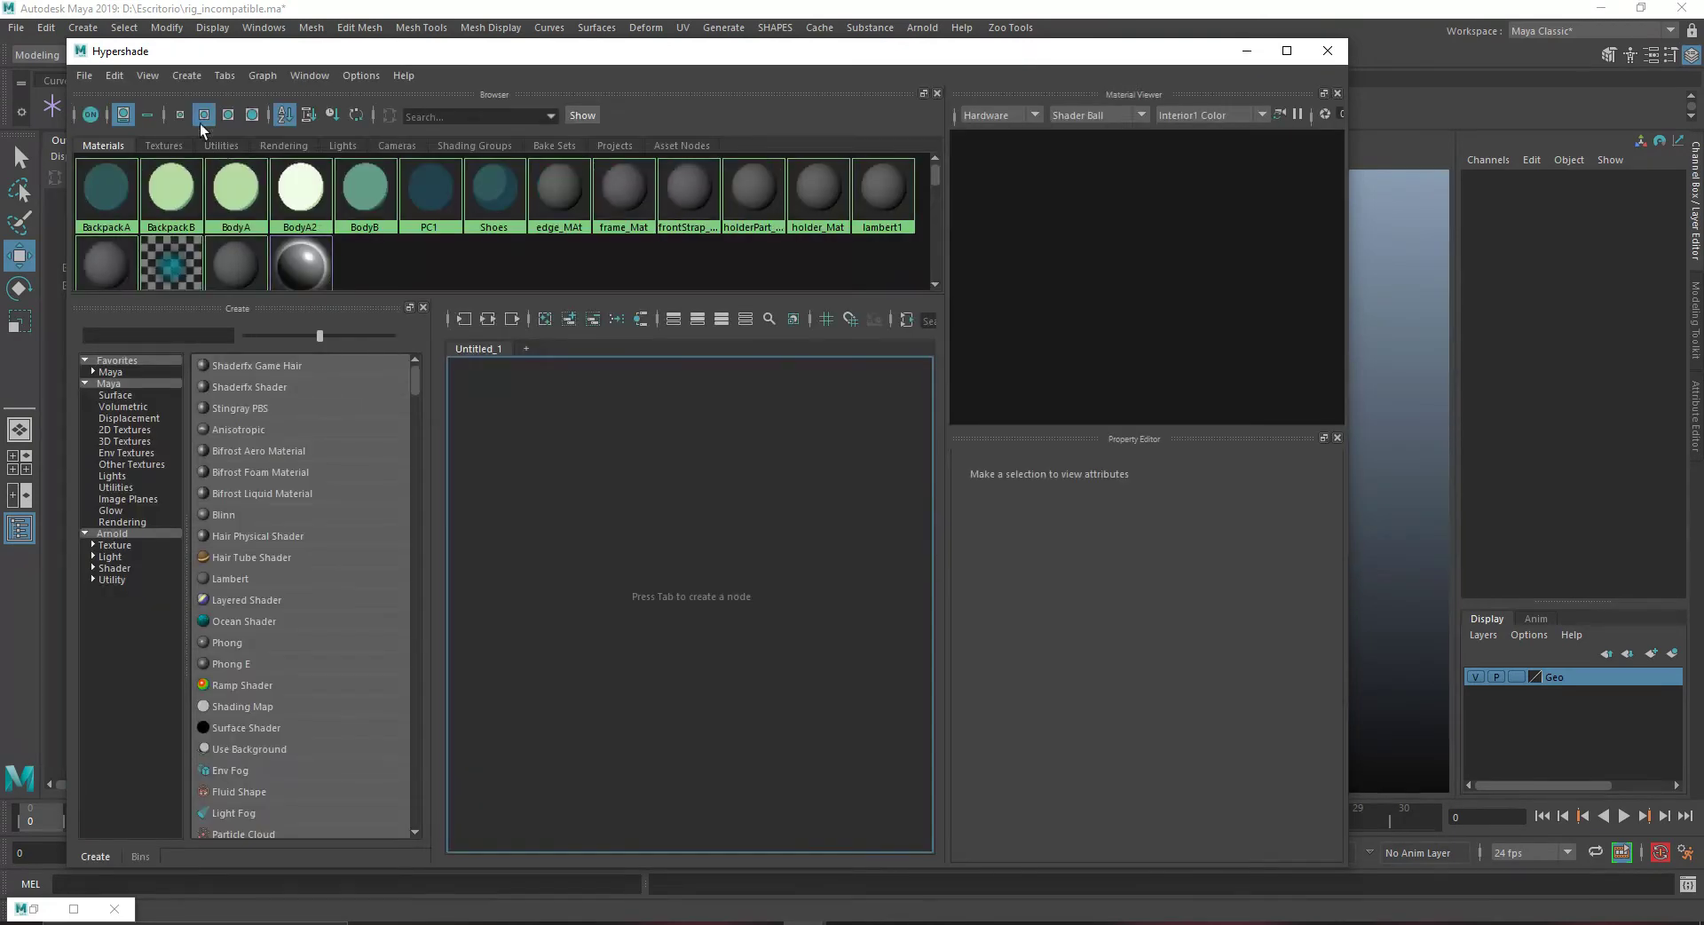
left_click(121, 80)
left_click(173, 126)
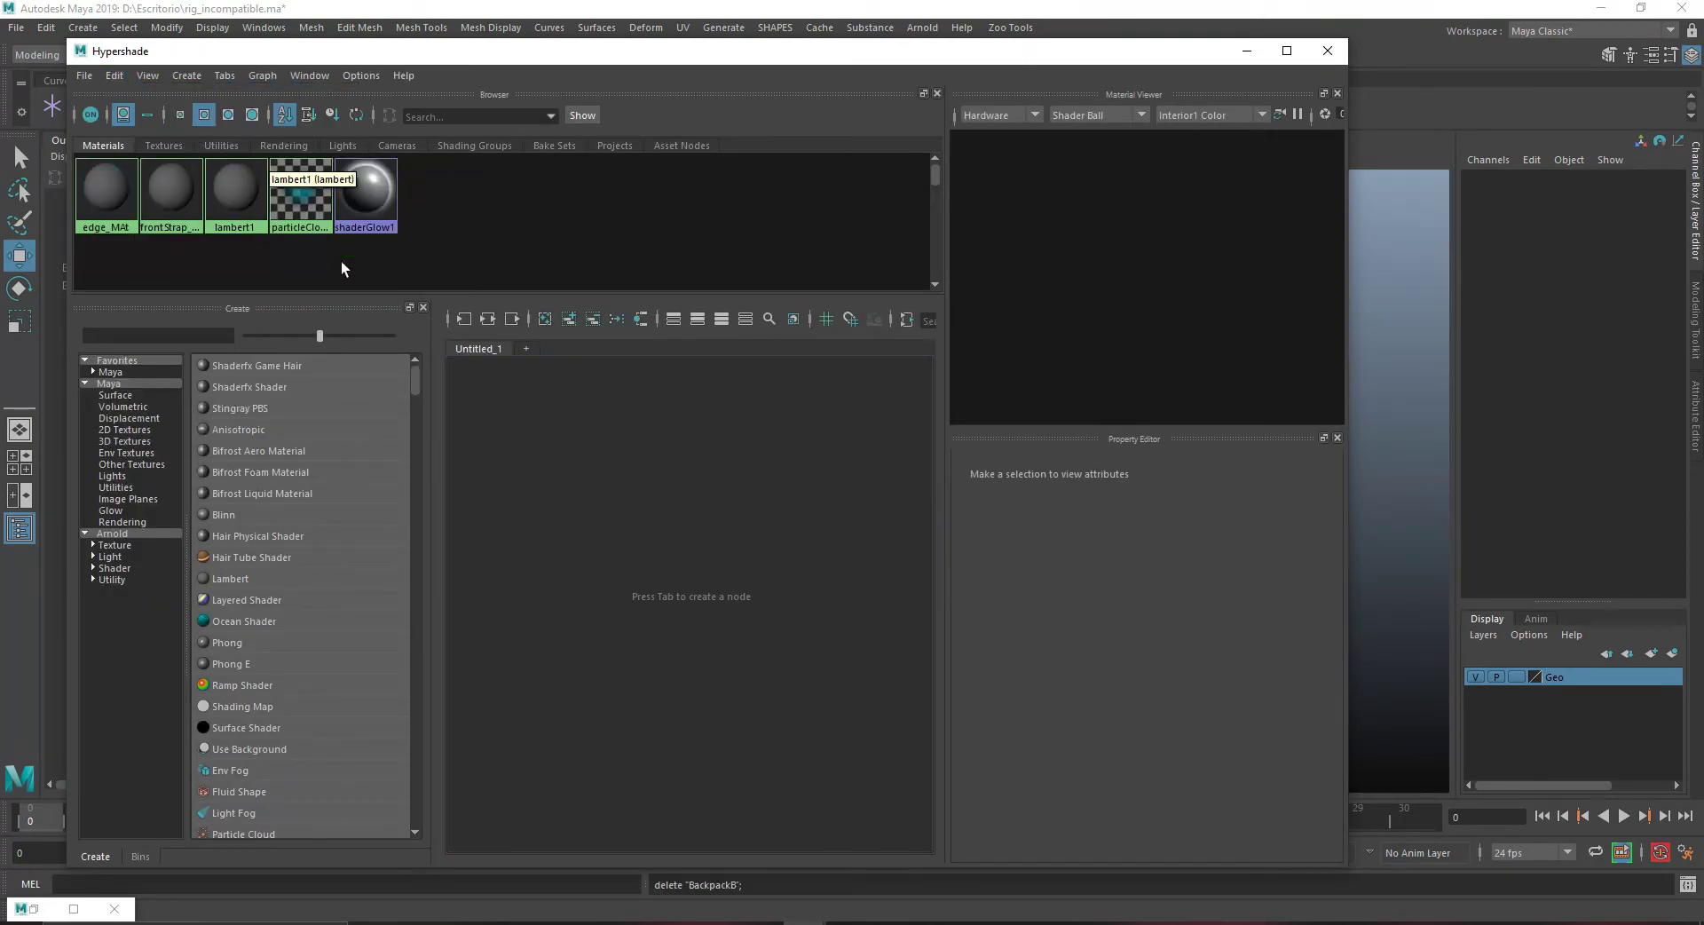
left_click(1327, 51)
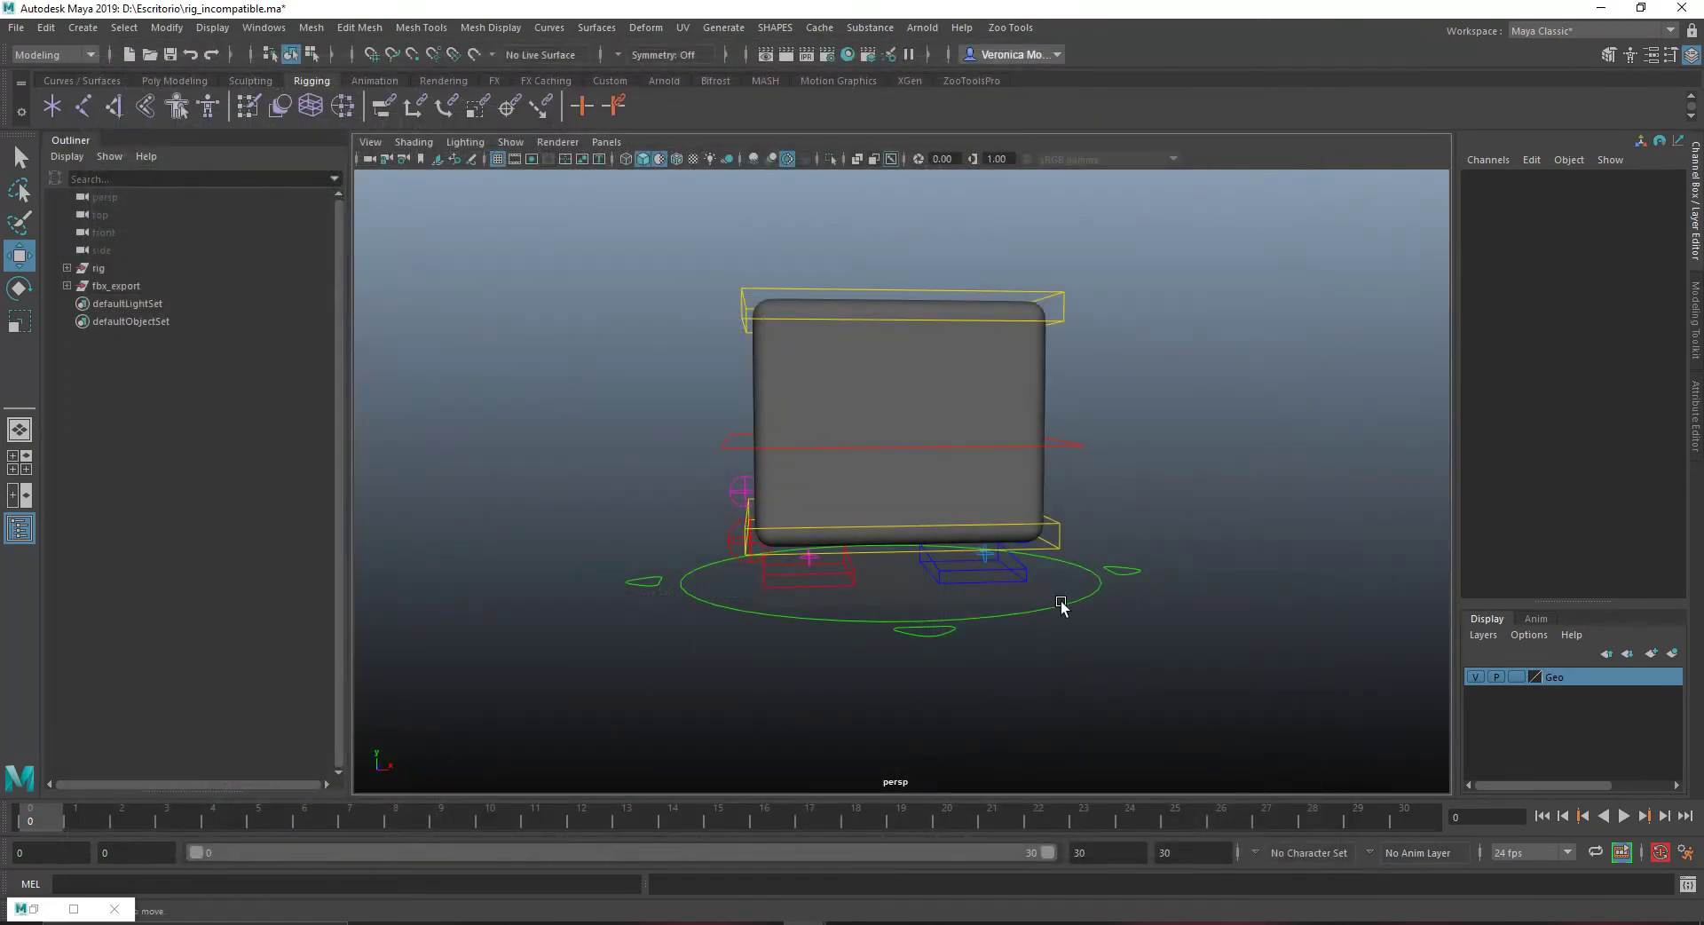
Run the MEL command dgdirty from the command line, which returns Result: 0
left_click_drag(1115, 525, 975, 468, "alt")
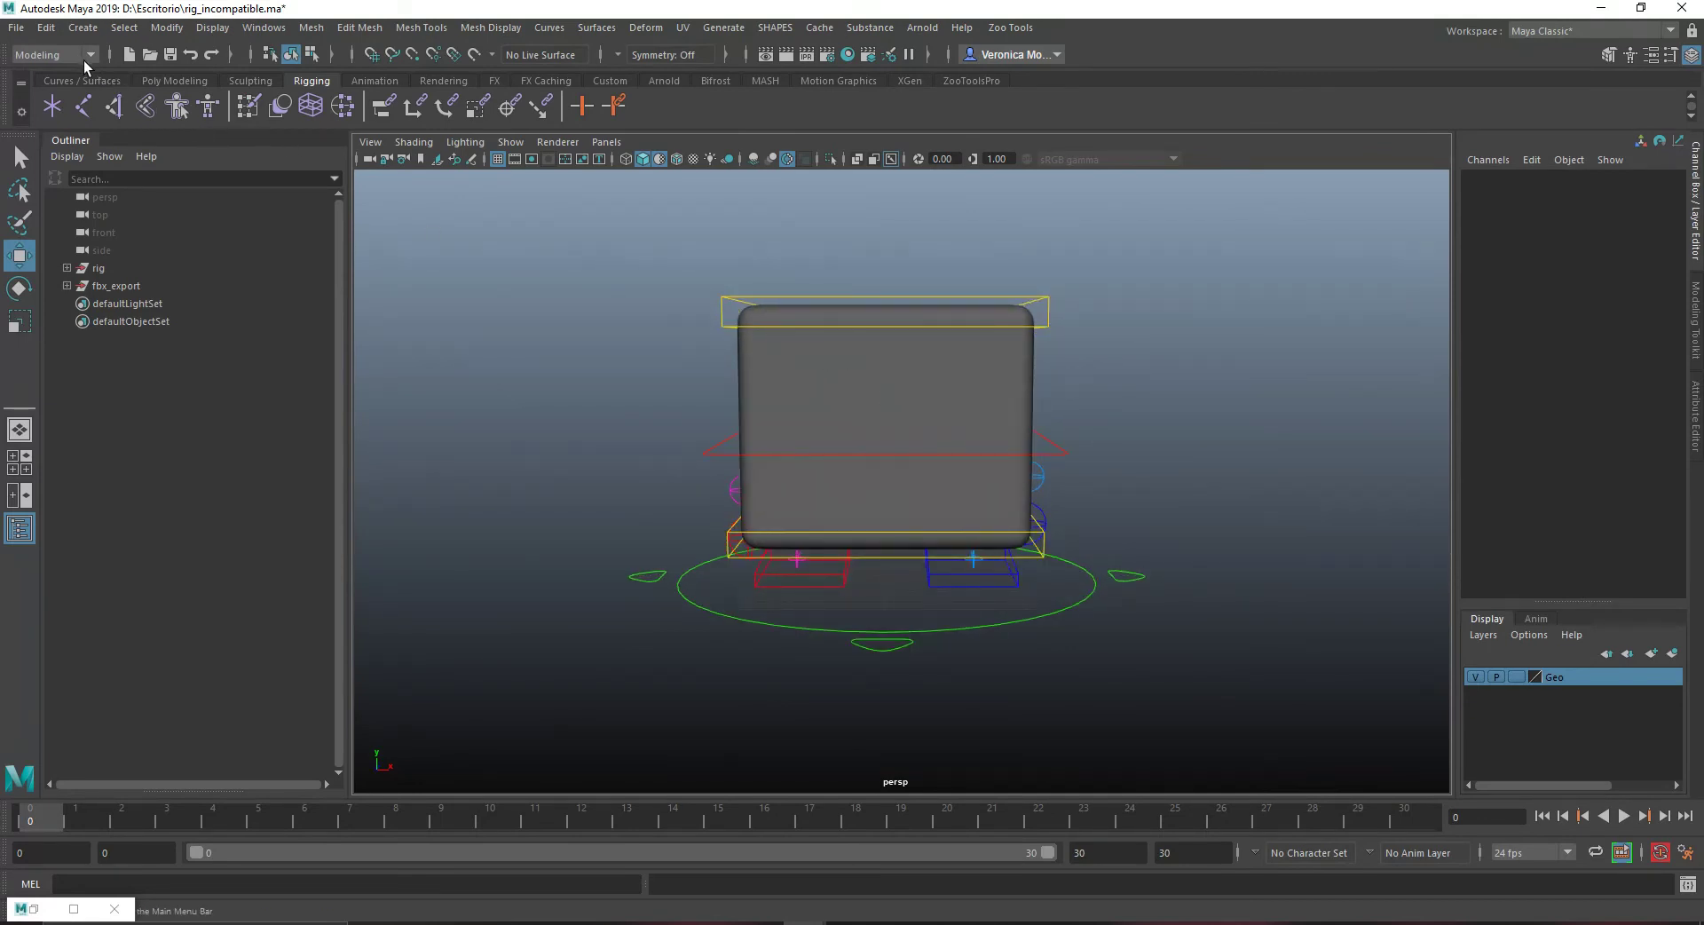
left_click(114, 908)
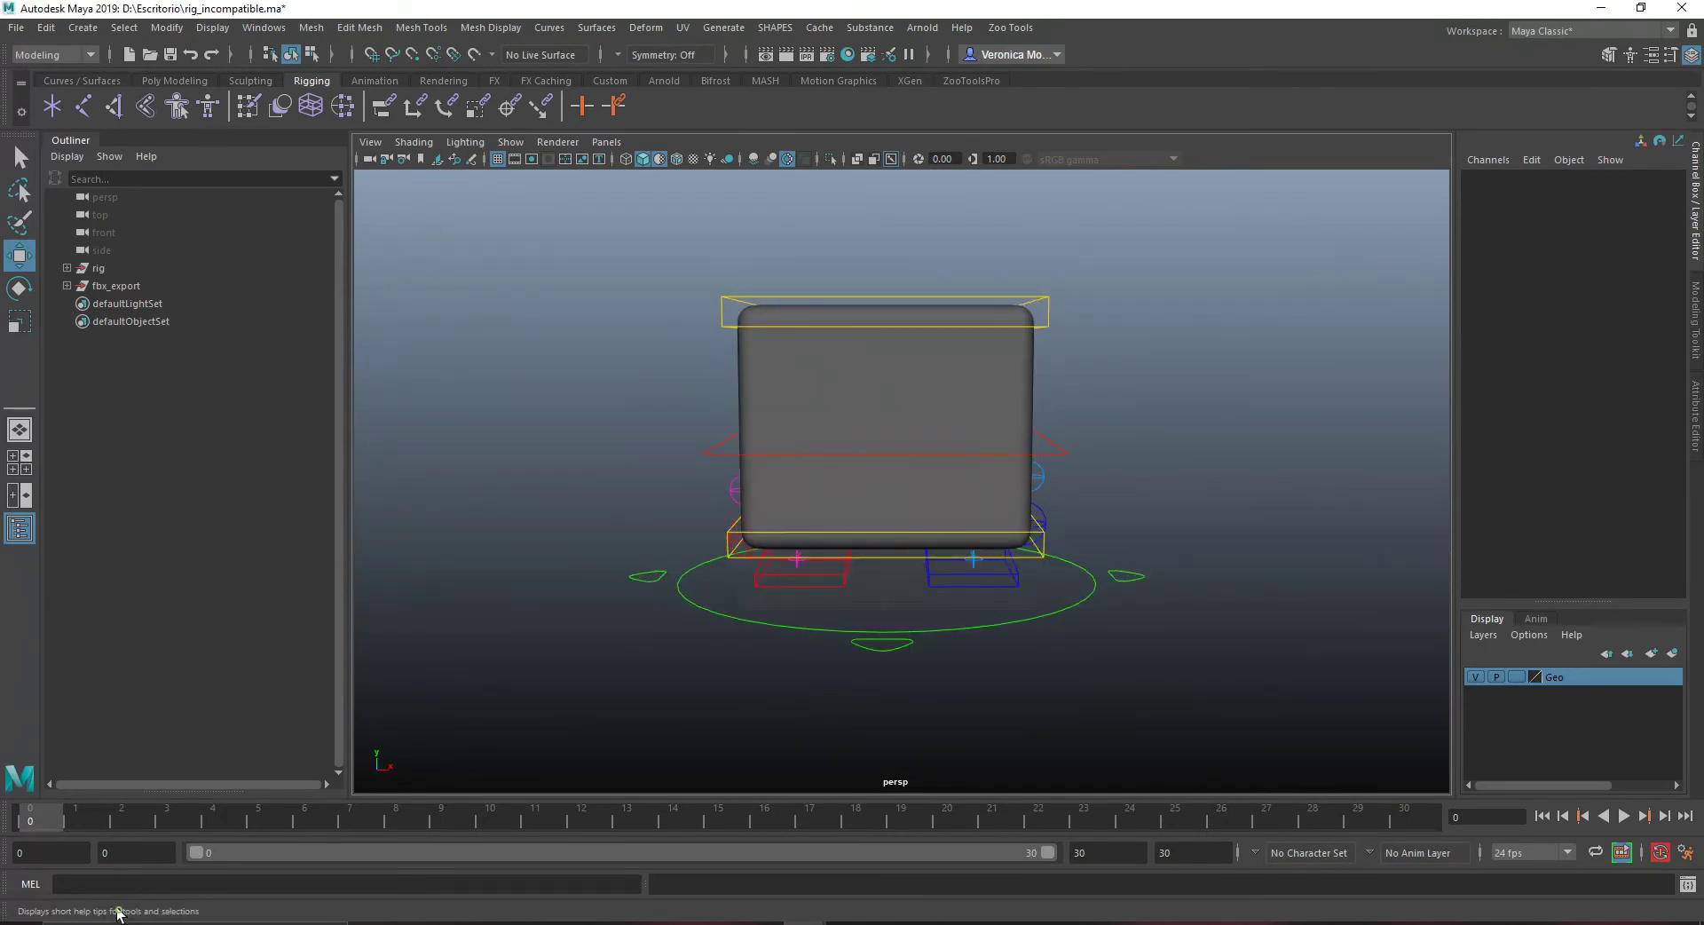
left_click(304, 882)
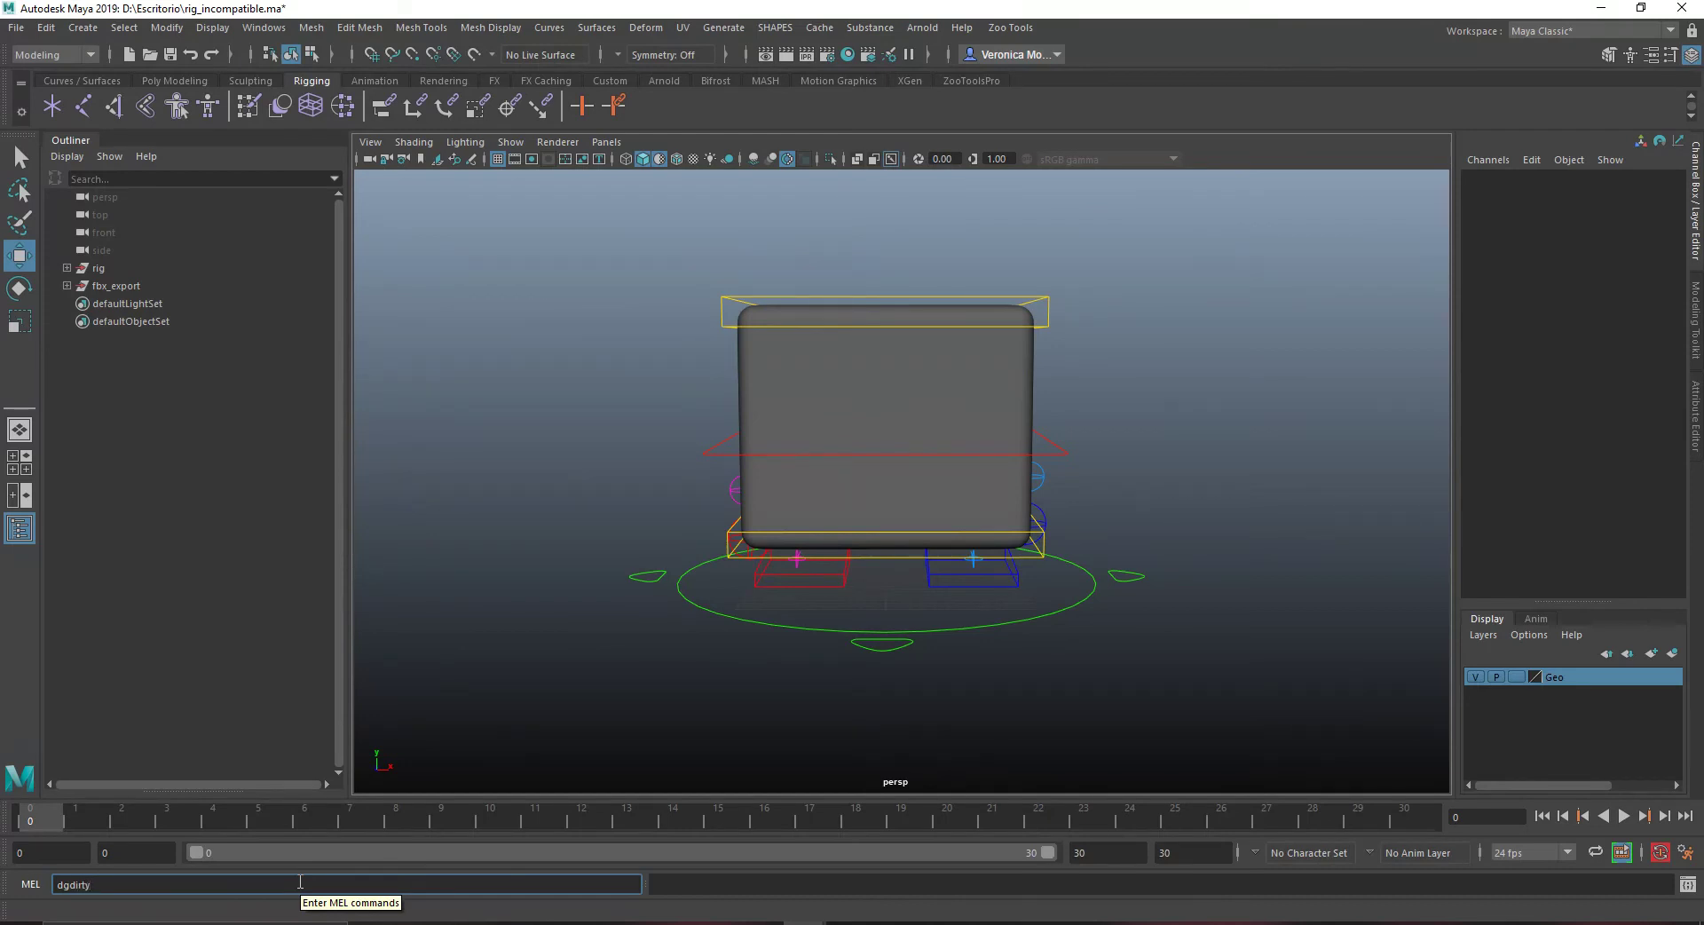
key("Return")
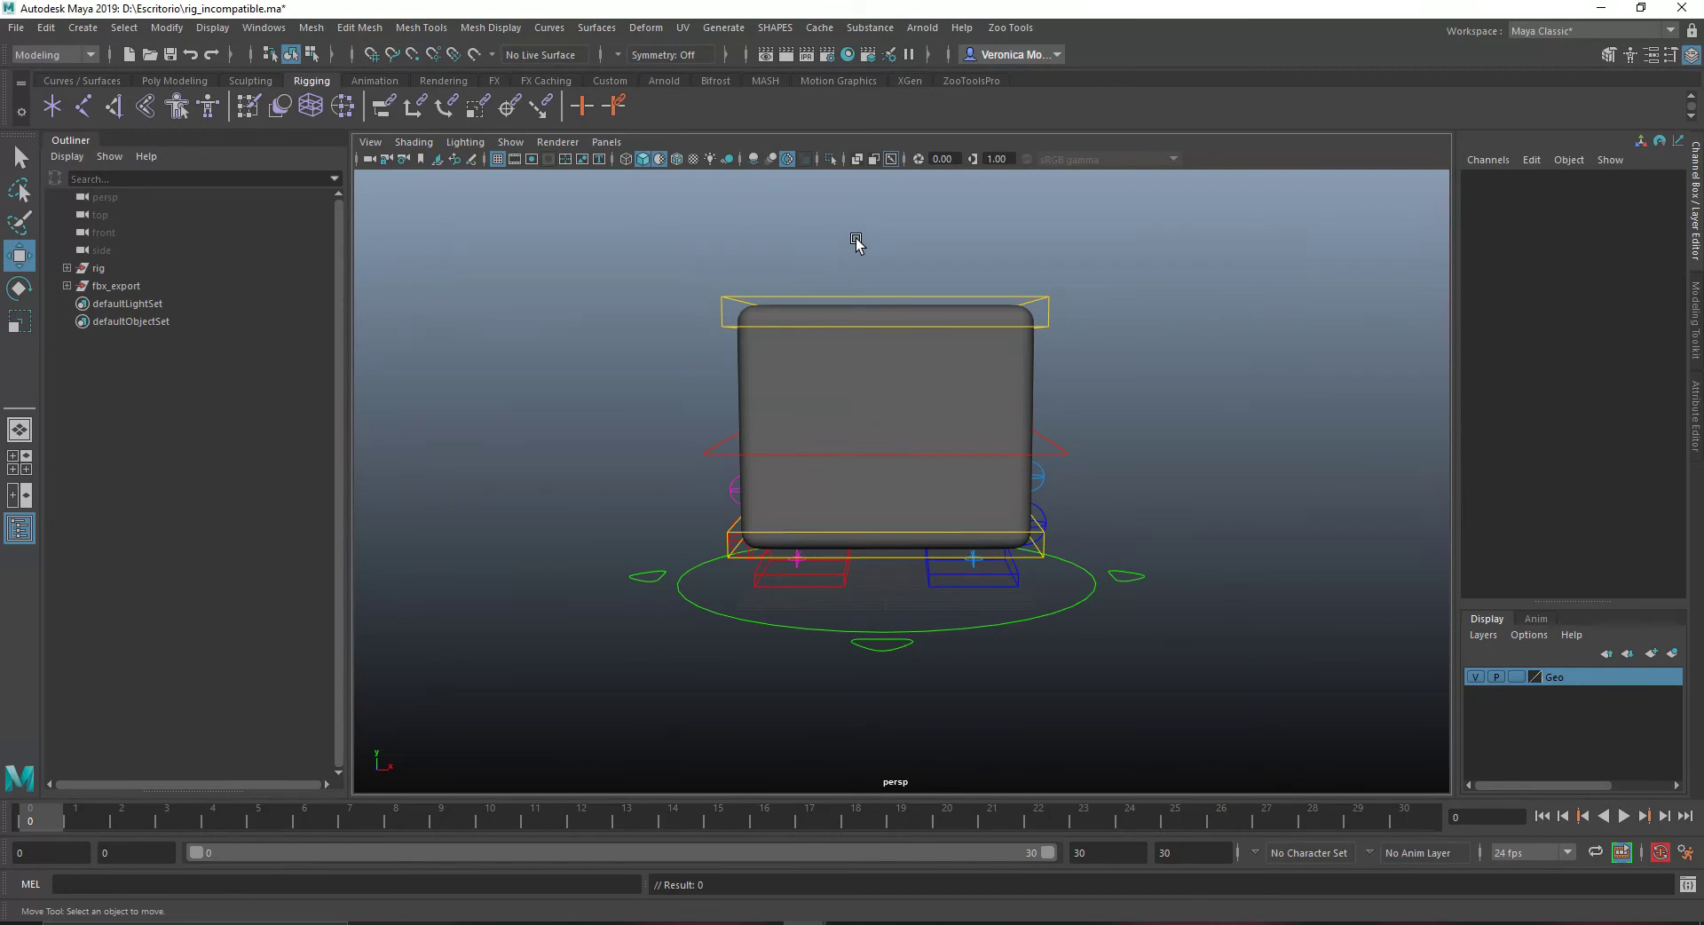
Open the Profiler from Windows > General Editors and move it off the rig
left_click(264, 27)
mouse_move(363, 200)
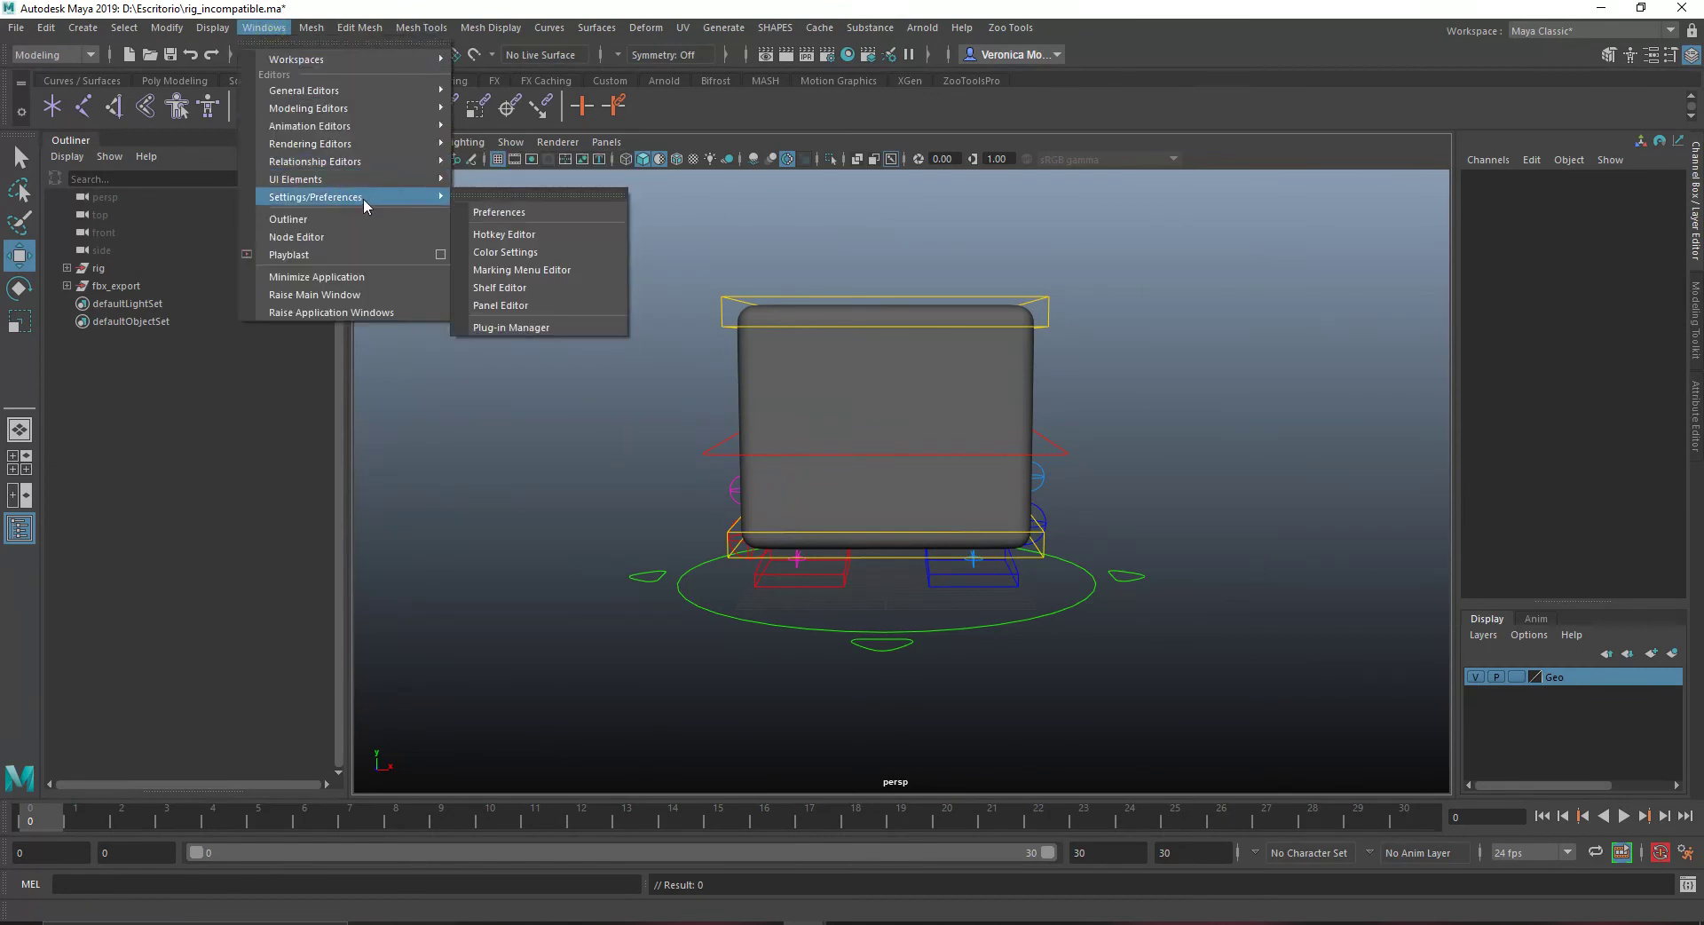
mouse_move(386, 89)
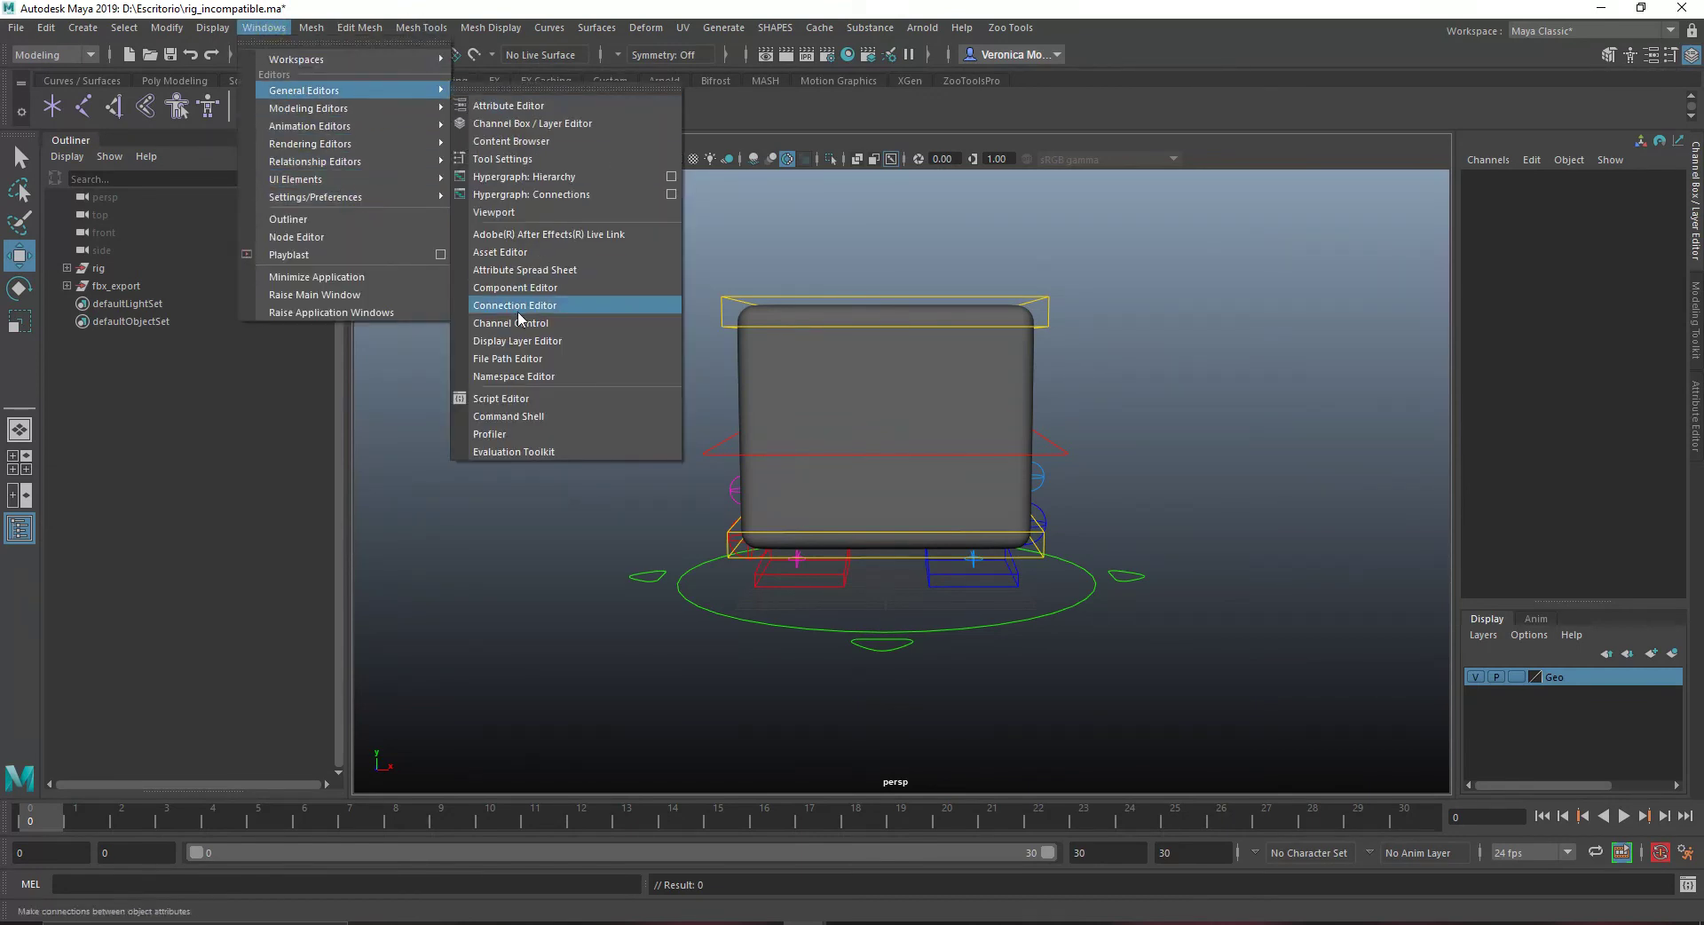
left_click(497, 434)
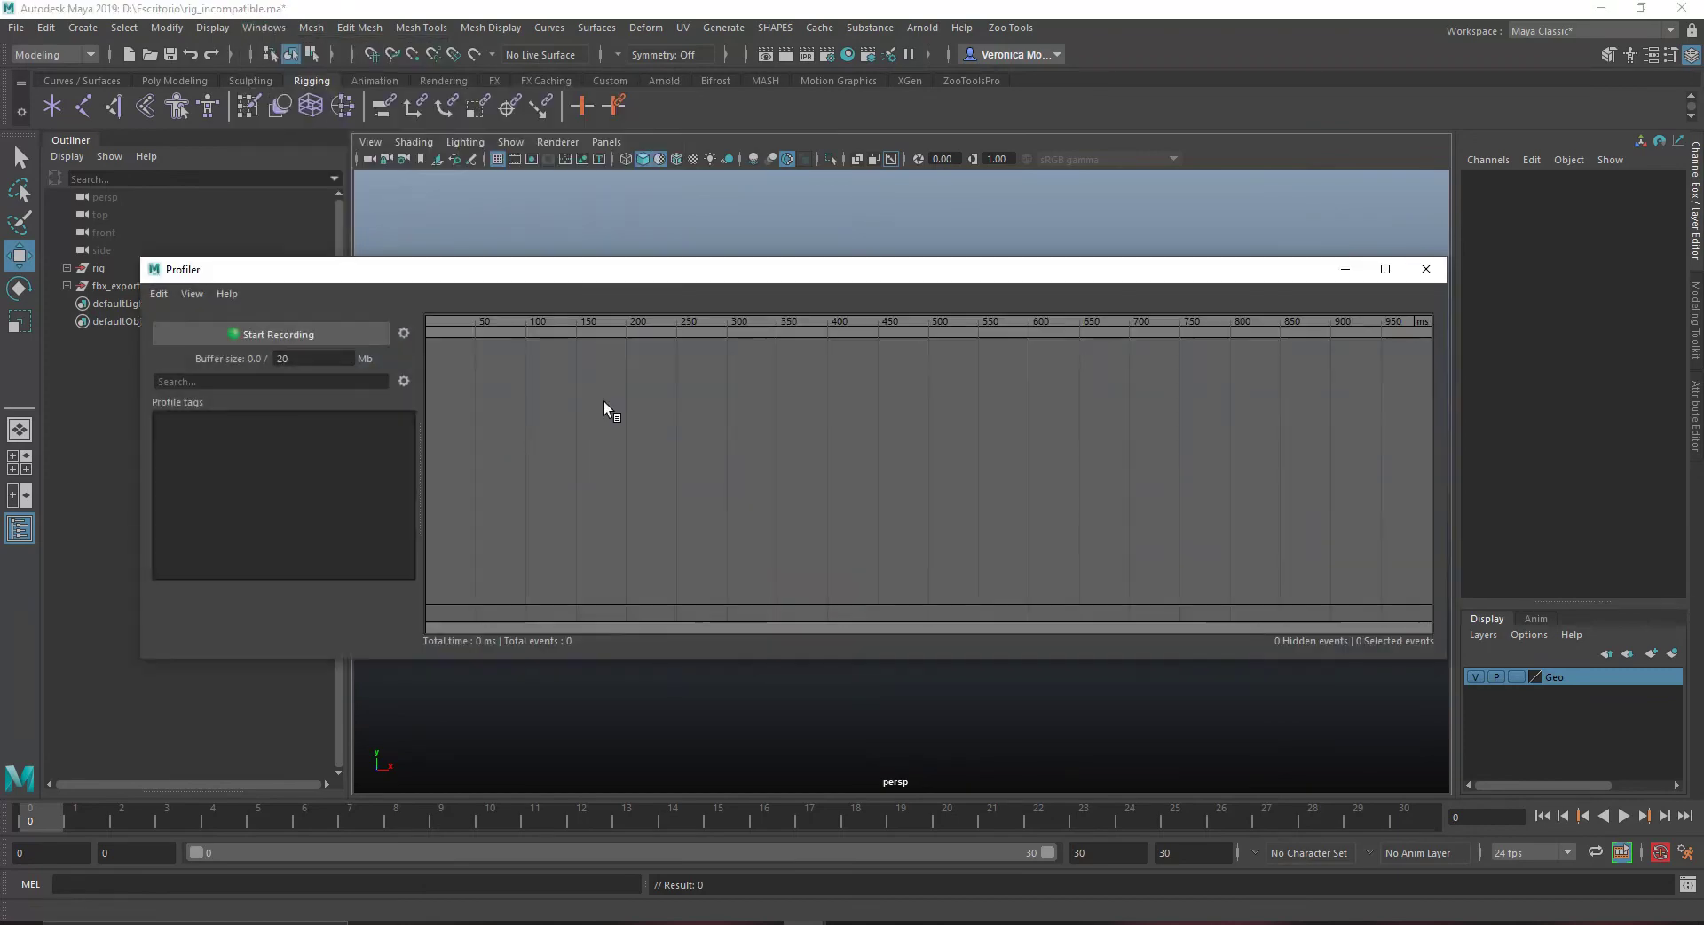
left_click_drag(676, 308, 715, 643)
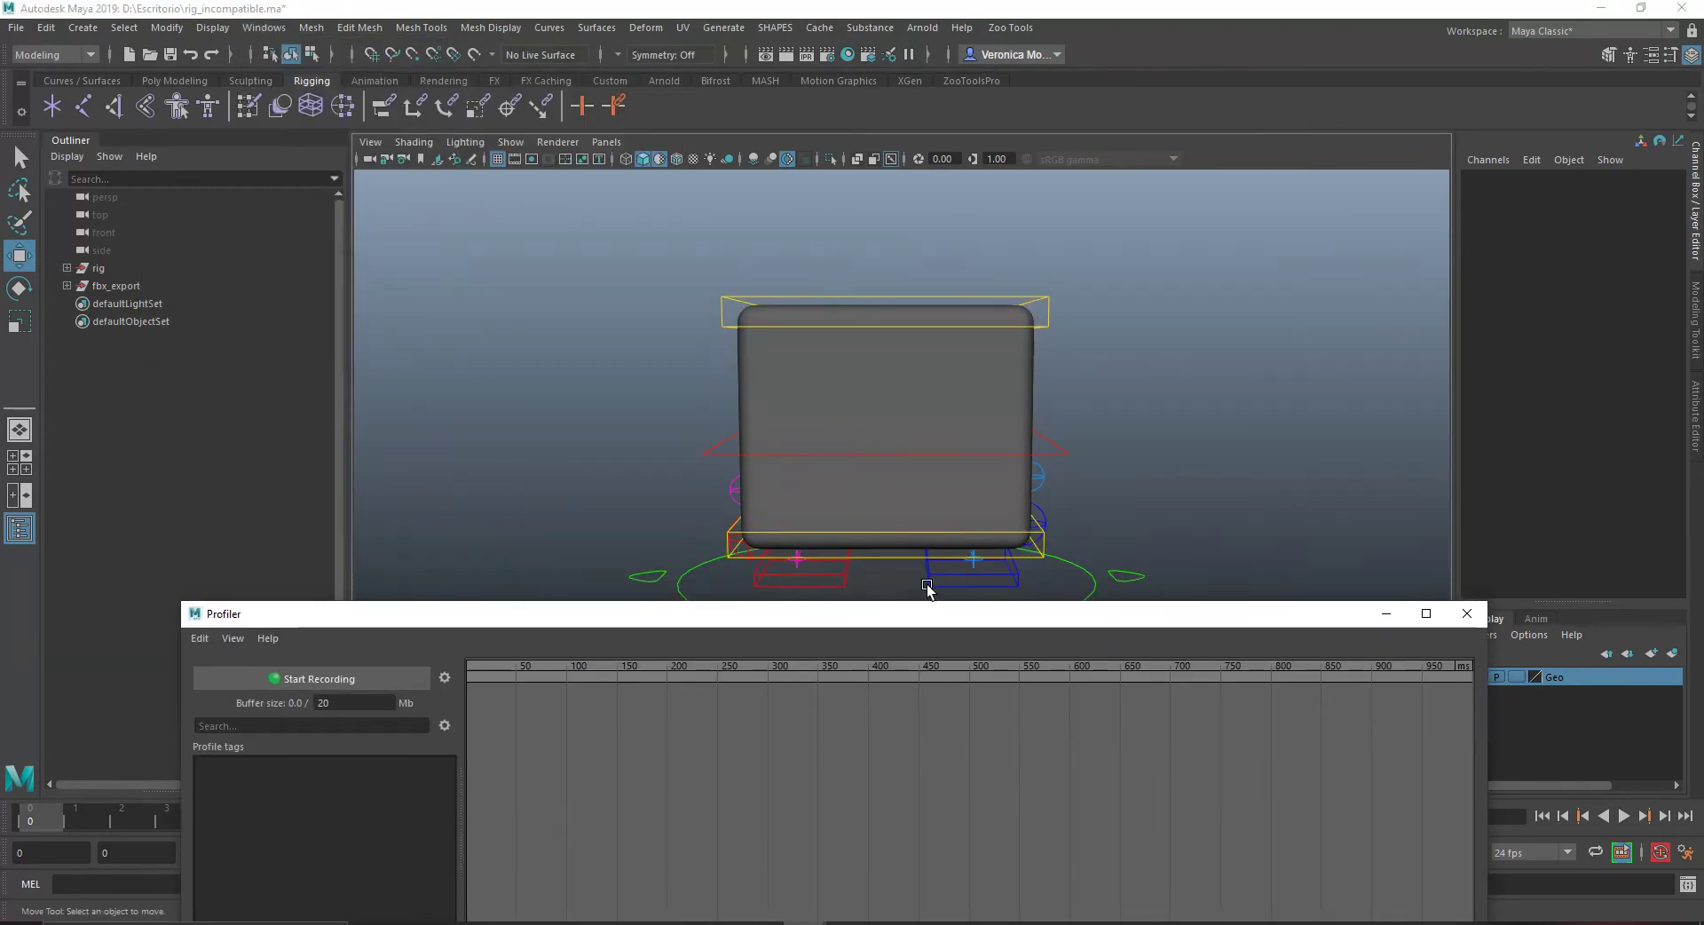
left_click_drag(845, 616, 858, 595)
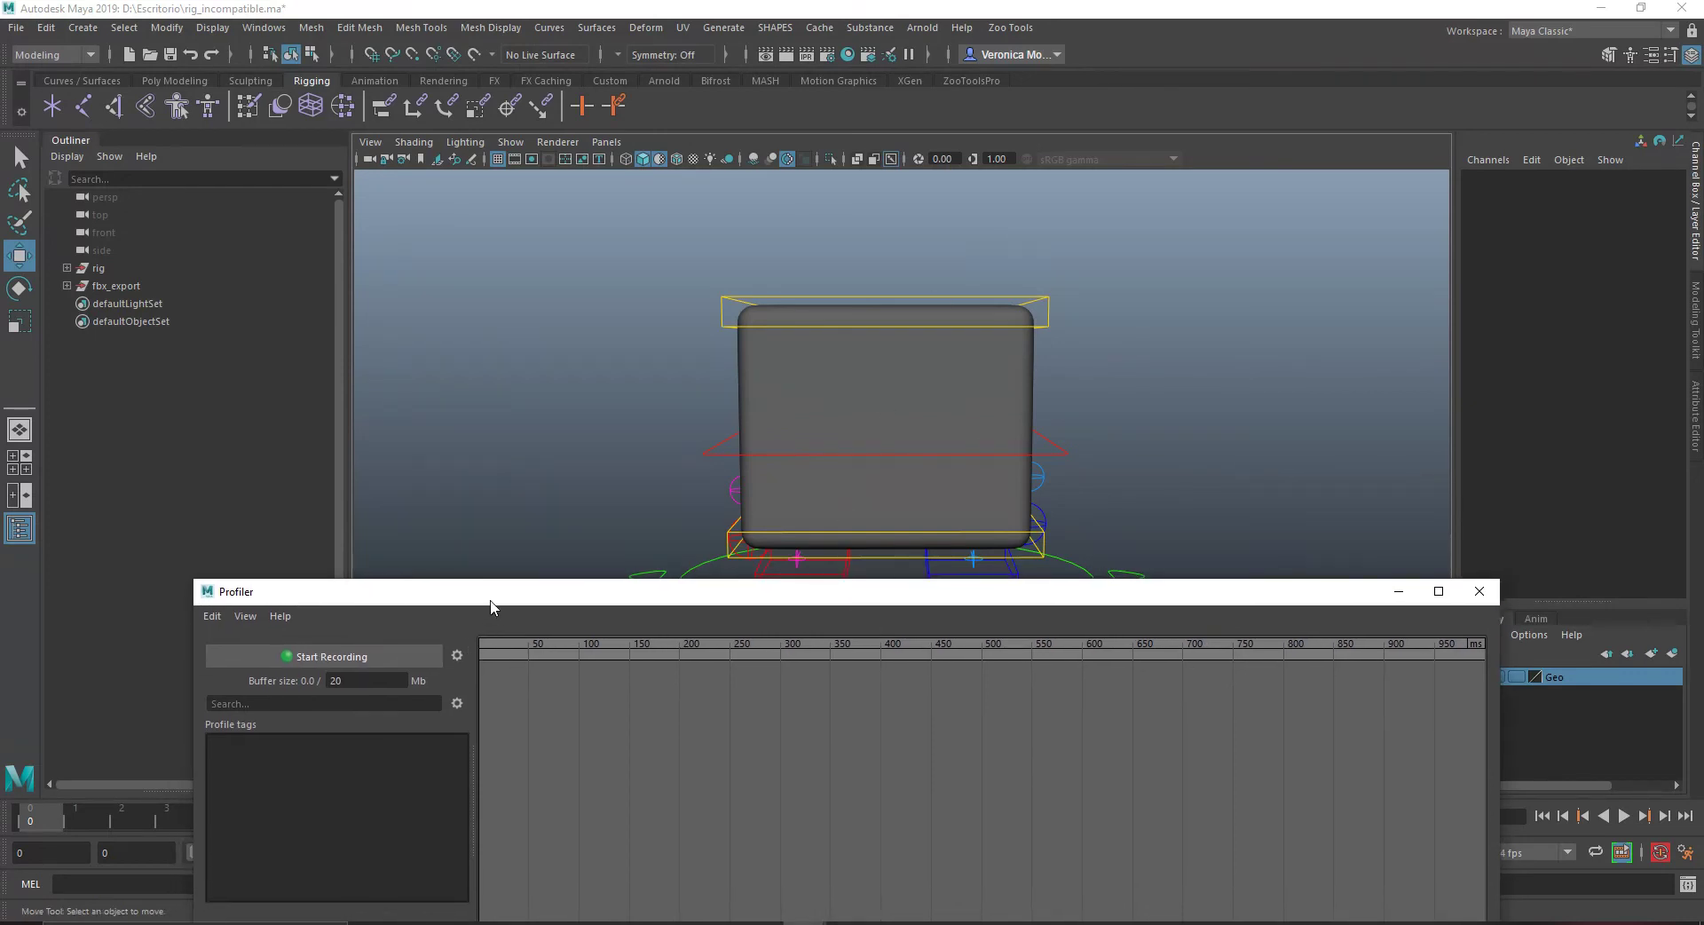
left_click_drag(491, 603, 544, 433)
Record a profile of animation playback (3931 ms, 8036 events), then close the Profiler
left_click(437, 487)
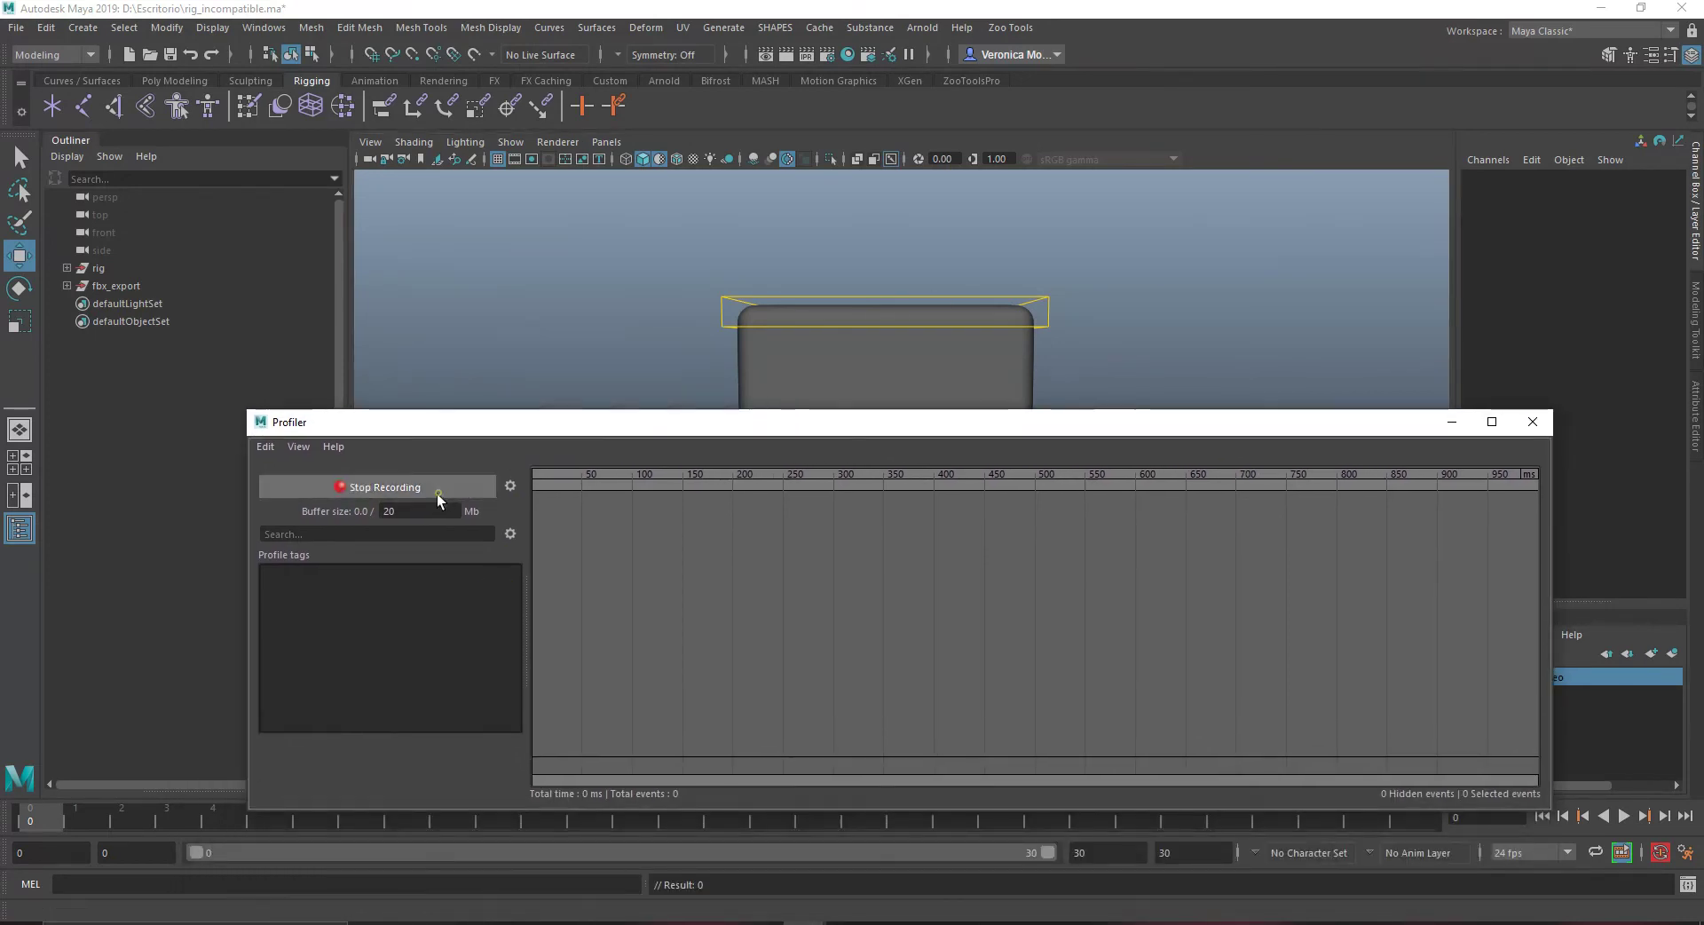
left_click(1623, 815)
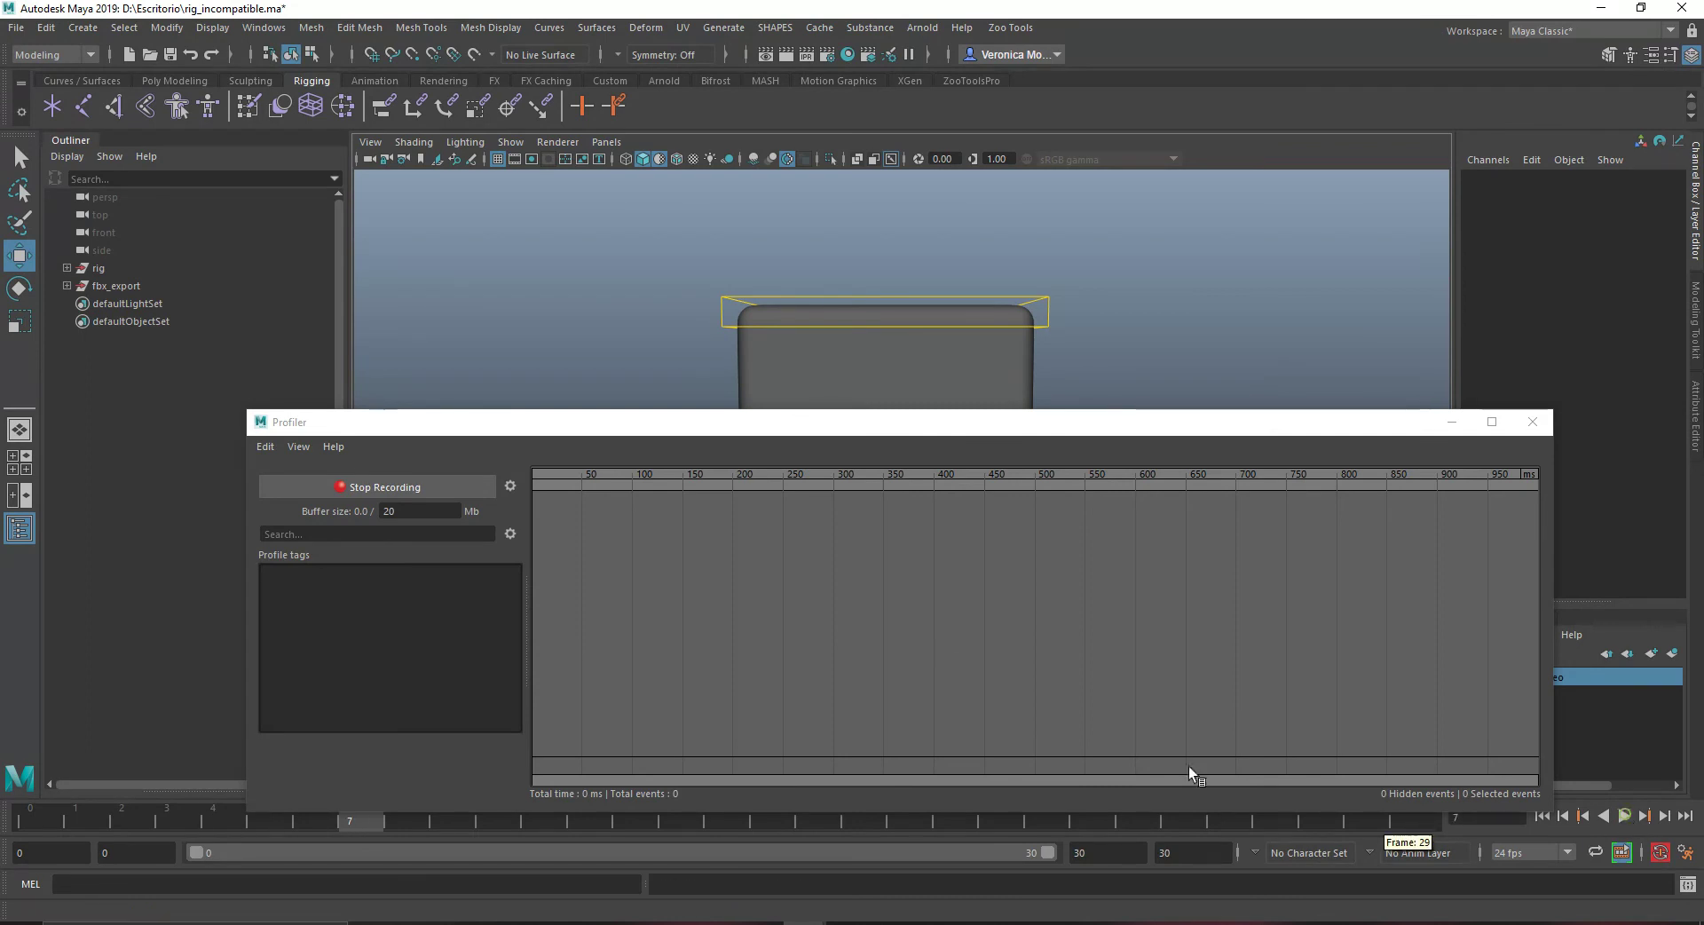
left_click(381, 487)
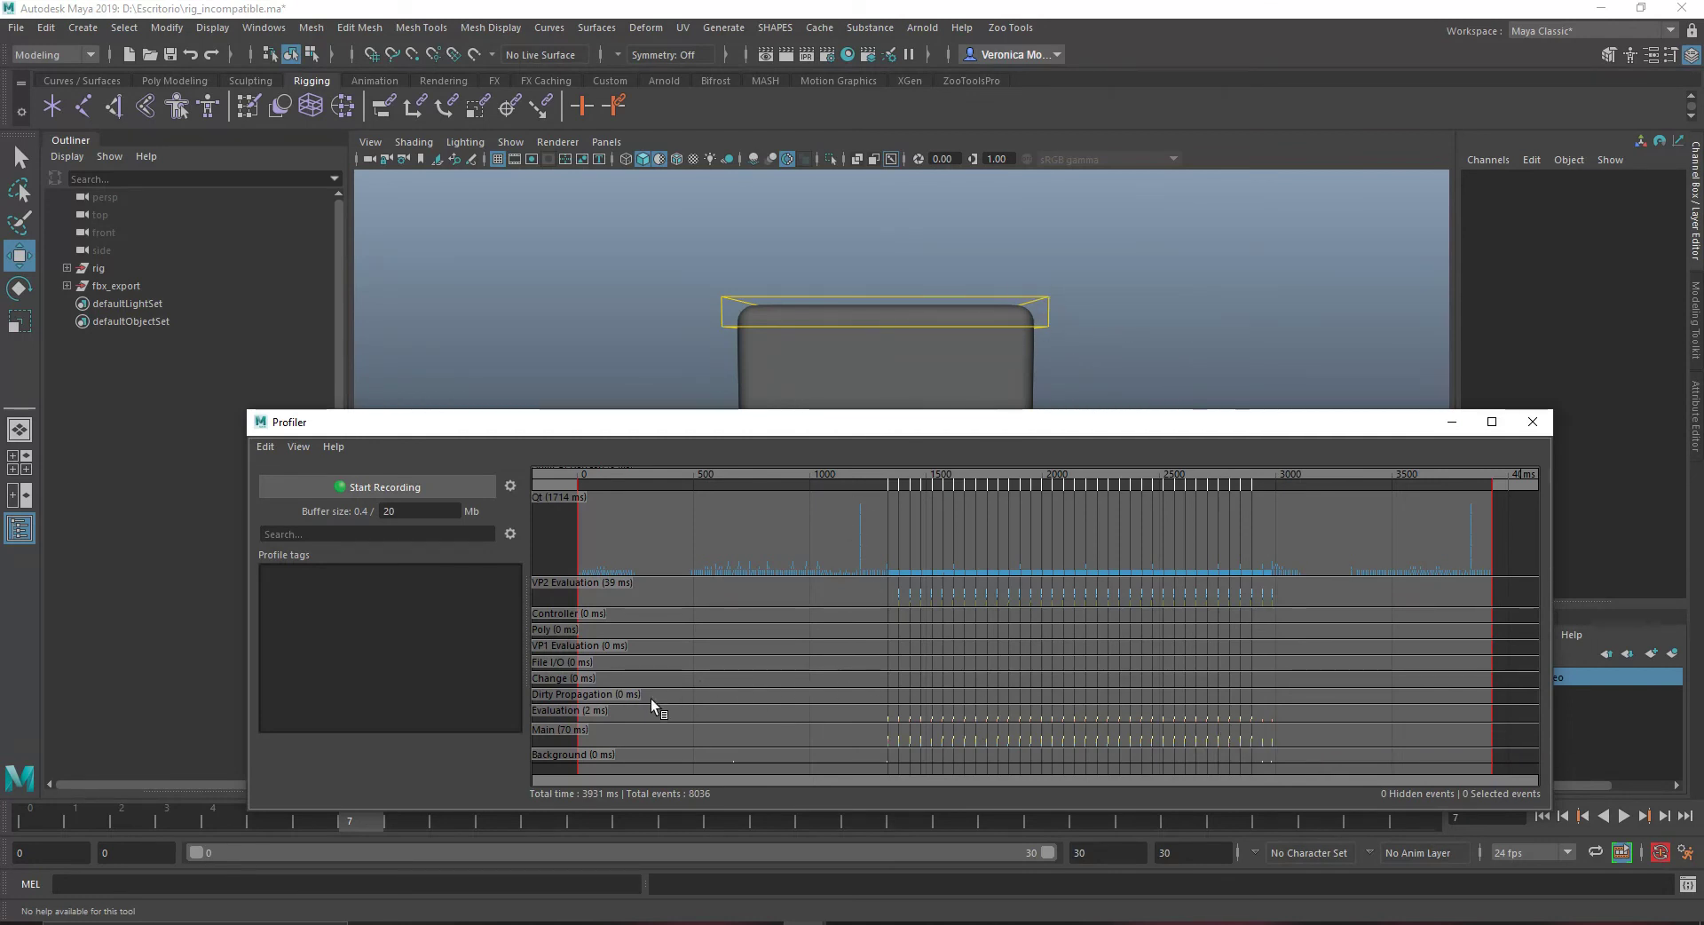
left_click(1543, 424)
mouse_move(1141, 471)
left_mouse_down("alt")
mouse_move(1077, 456)
mouse_move(822, 512)
mouse_move(1088, 464)
mouse_move(1065, 536)
mouse_move(810, 494)
mouse_move(1130, 498)
mouse_move(1080, 479)
mouse_move(1114, 454)
left_mouse_up("alt")
middle_click_drag(1114, 454, 1118, 464, "alt")
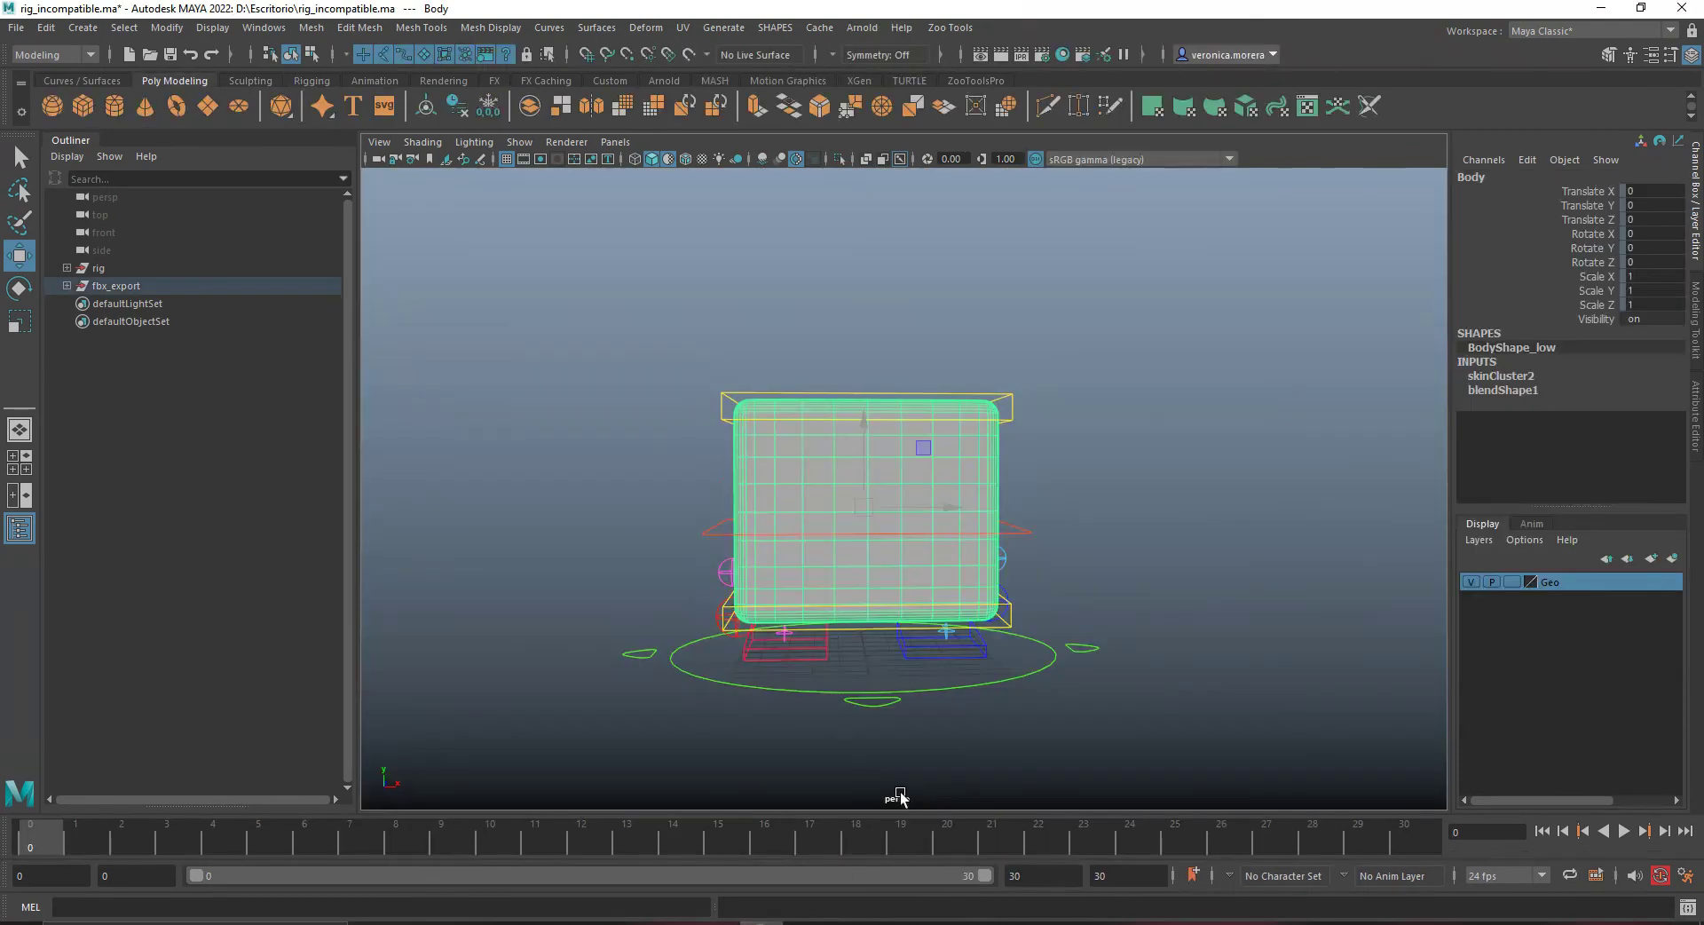
Select and deselect upSpine_ctrl, then switch to Maya 2019 and back to Maya 2022
left_click(1156, 397)
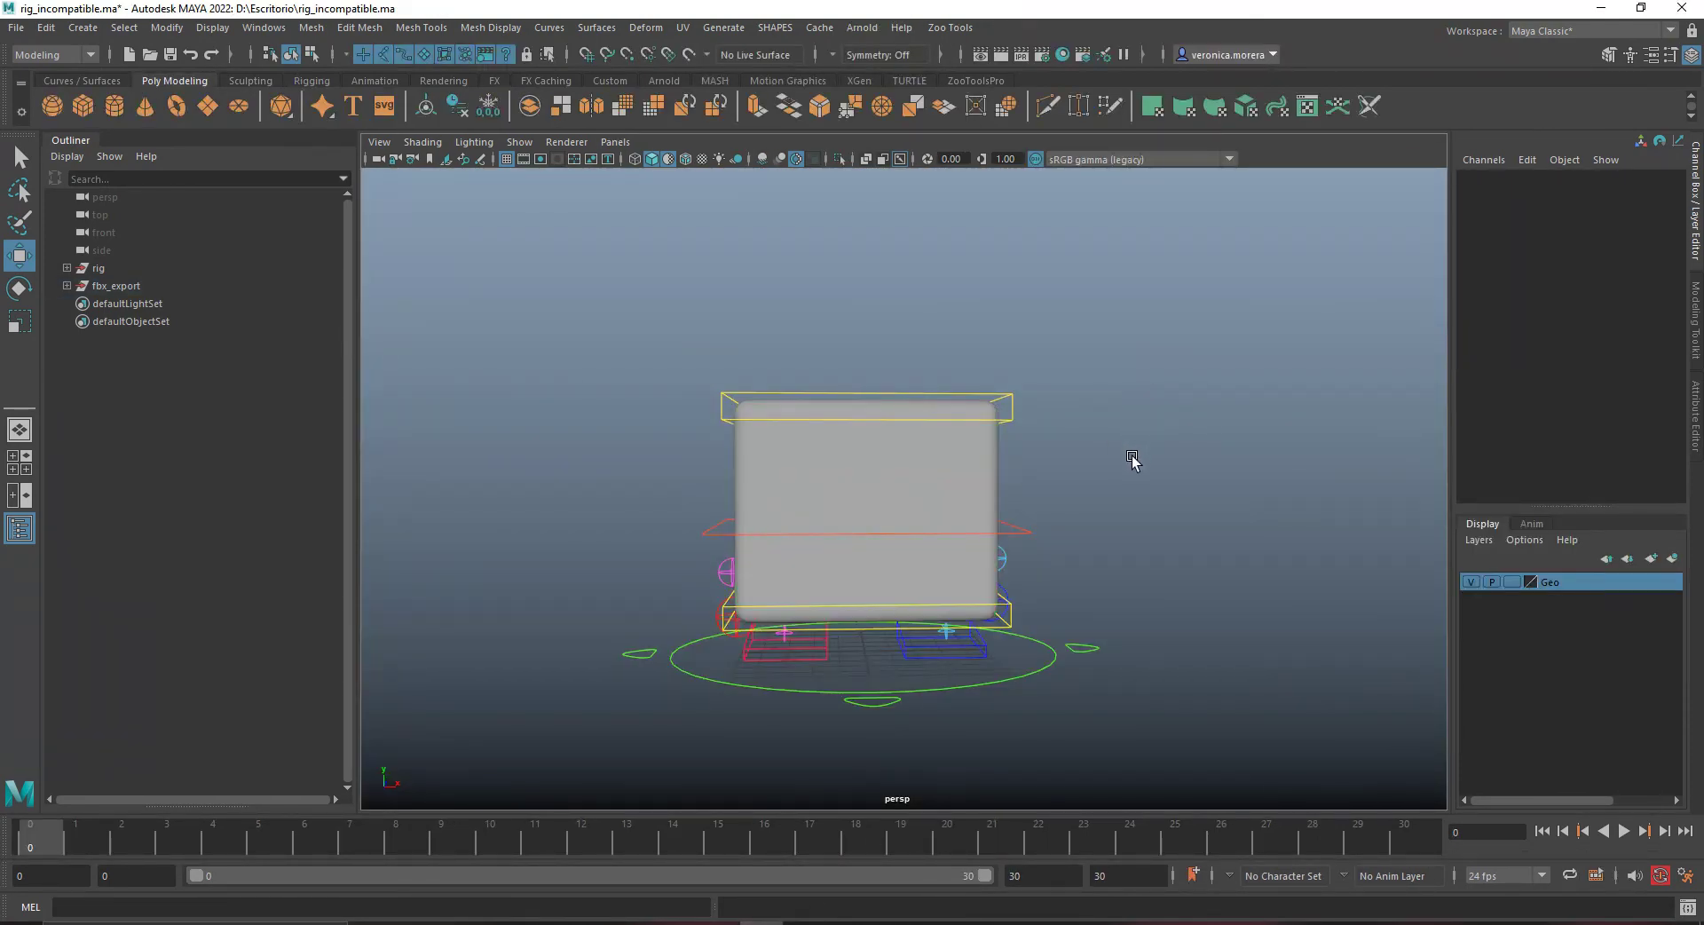
left_click(1012, 411)
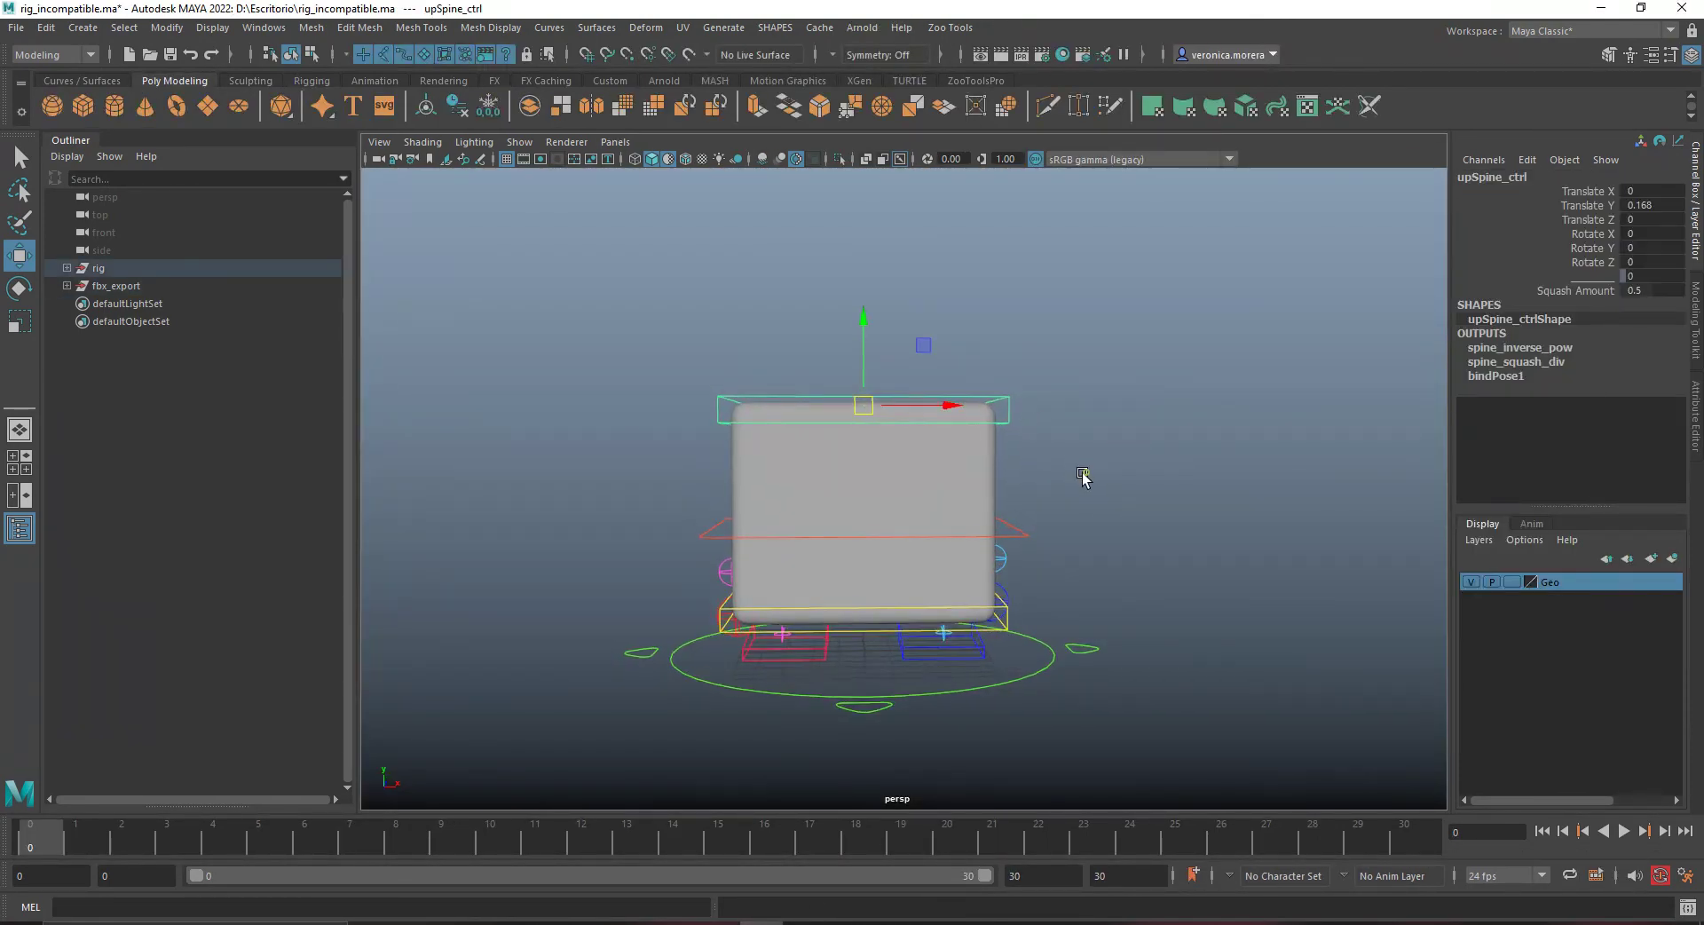
left_click(1097, 469)
mouse_move(805, 923)
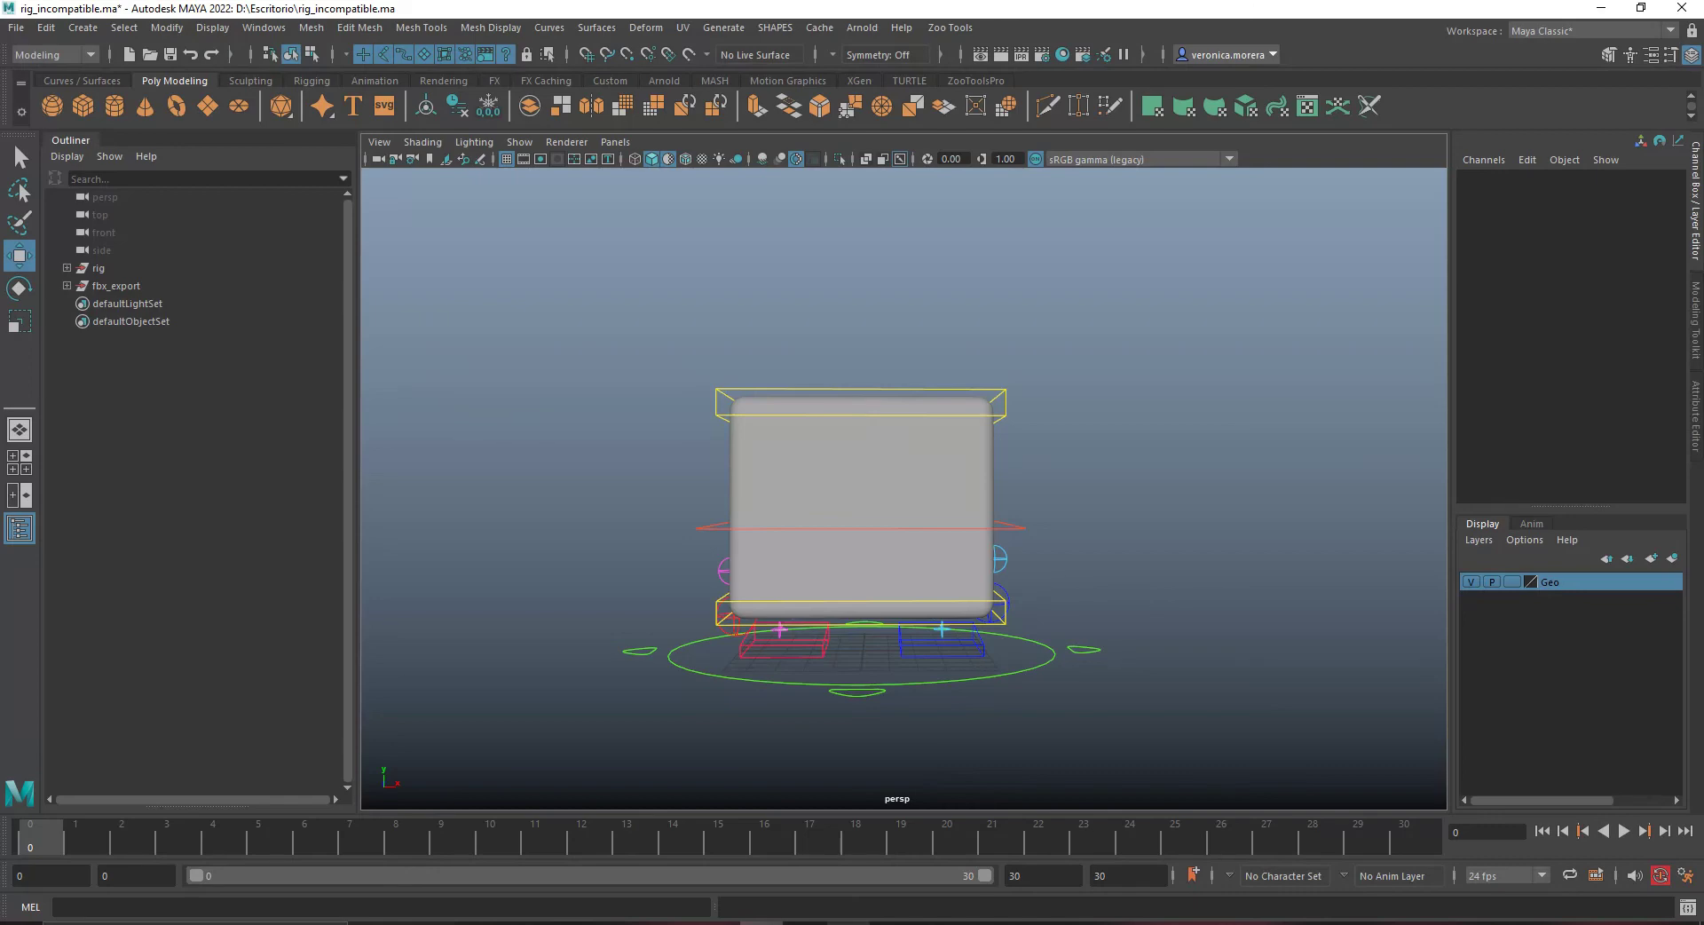
left_click(976, 843)
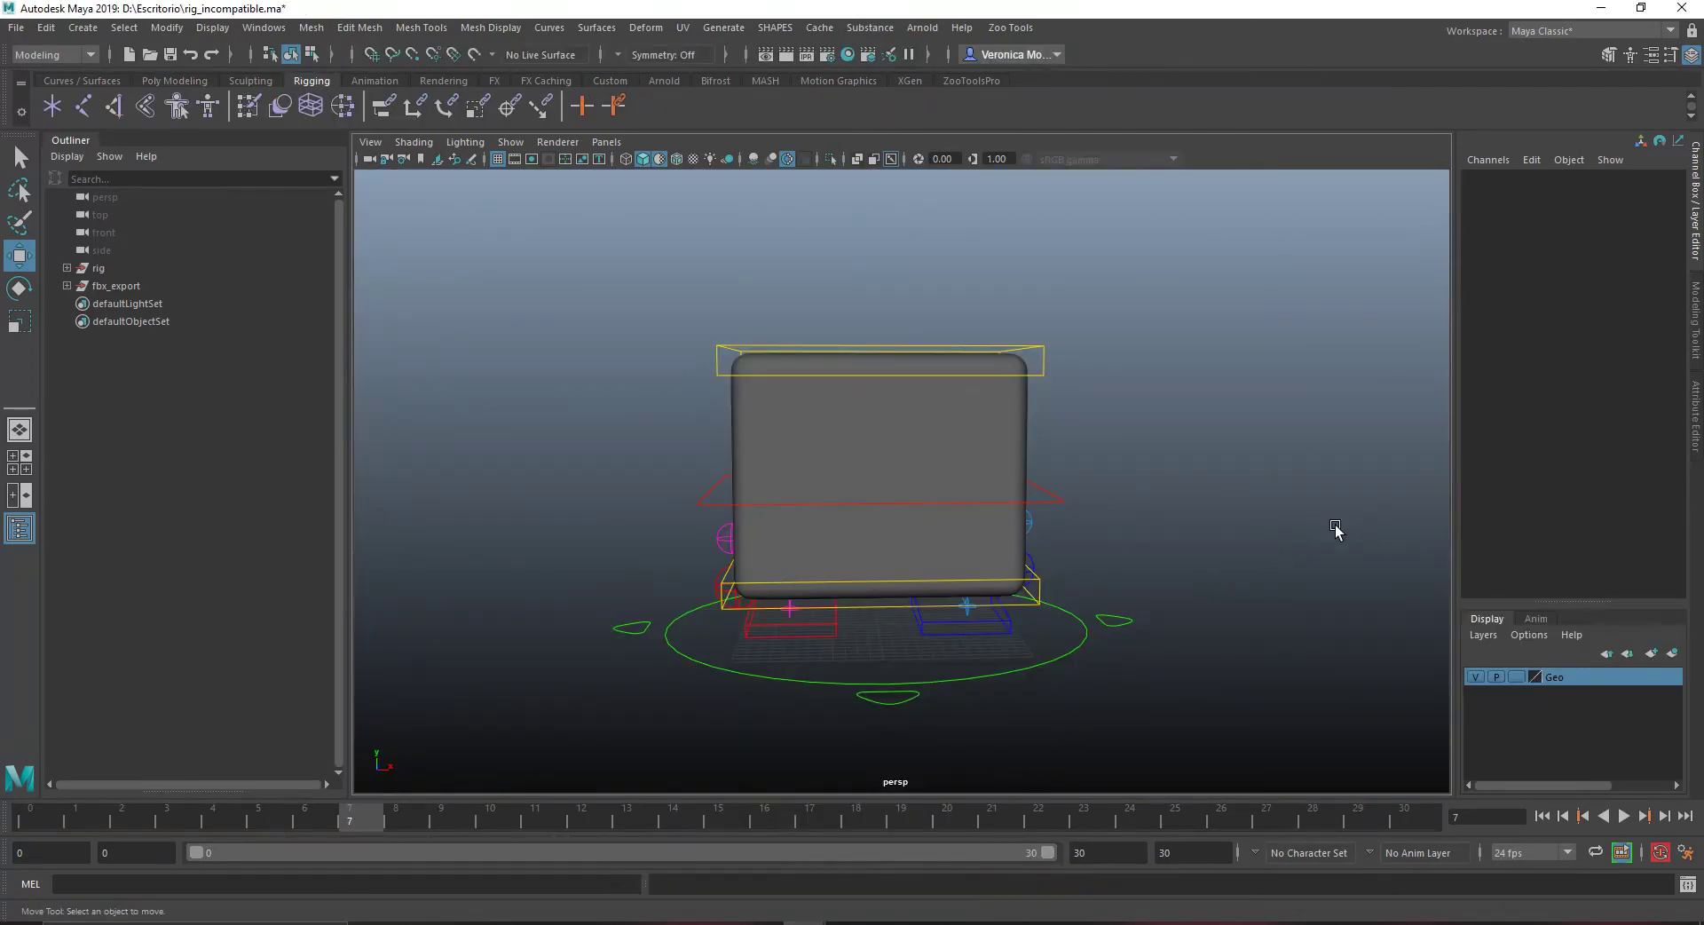
left_click(887, 923)
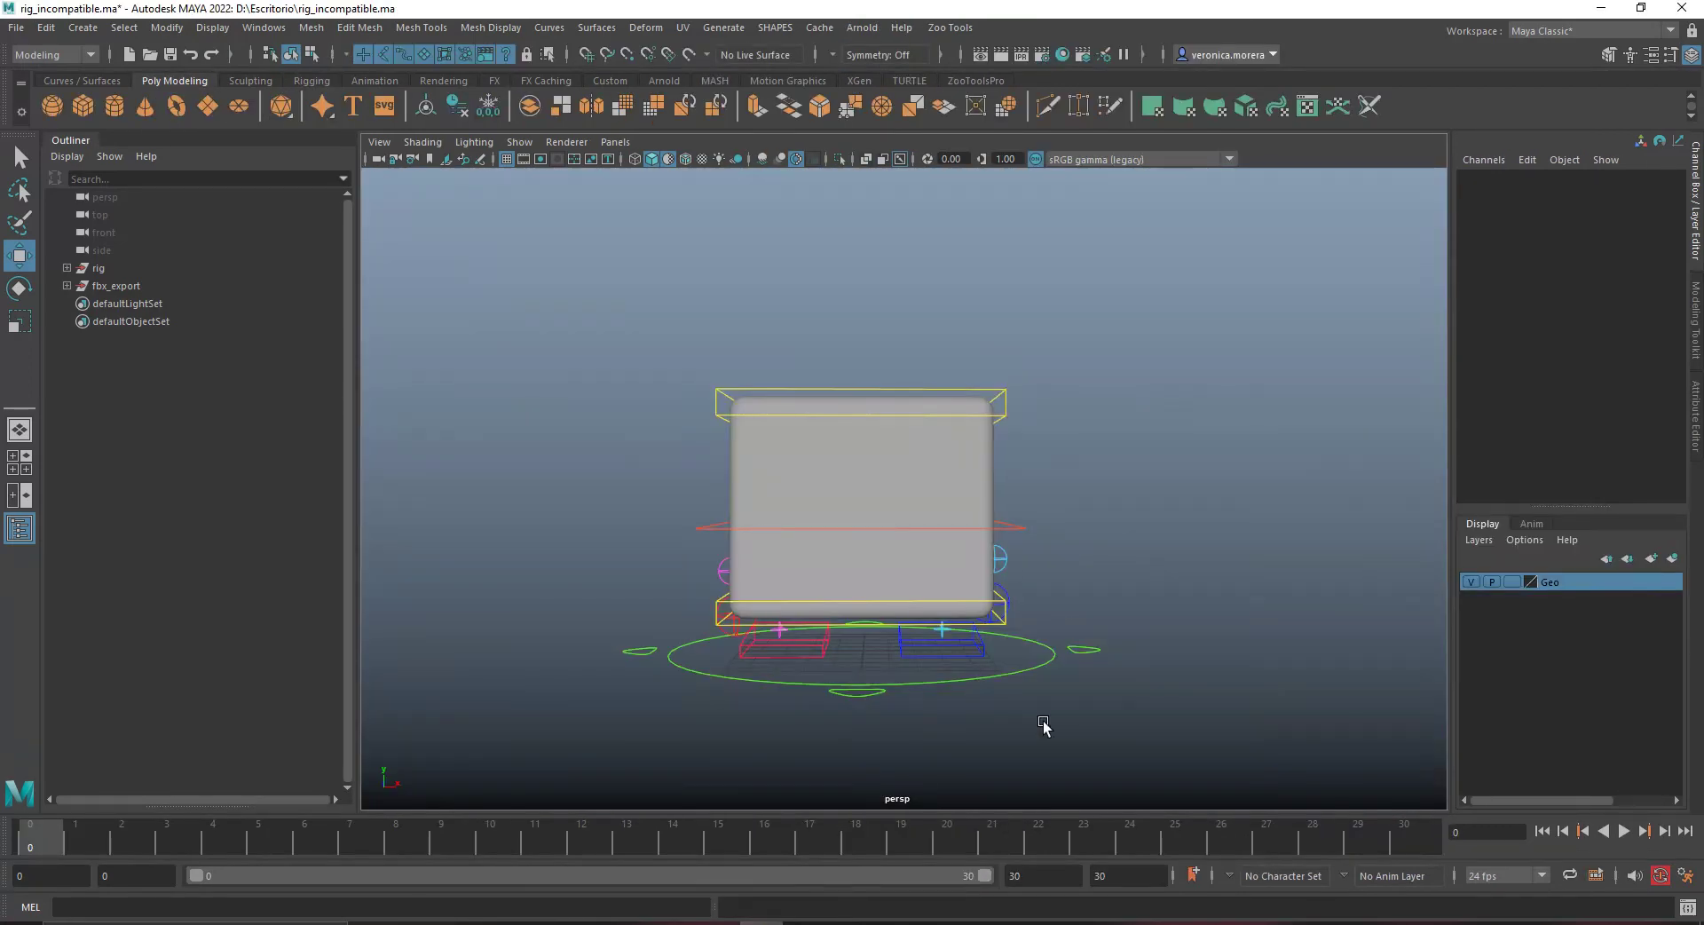